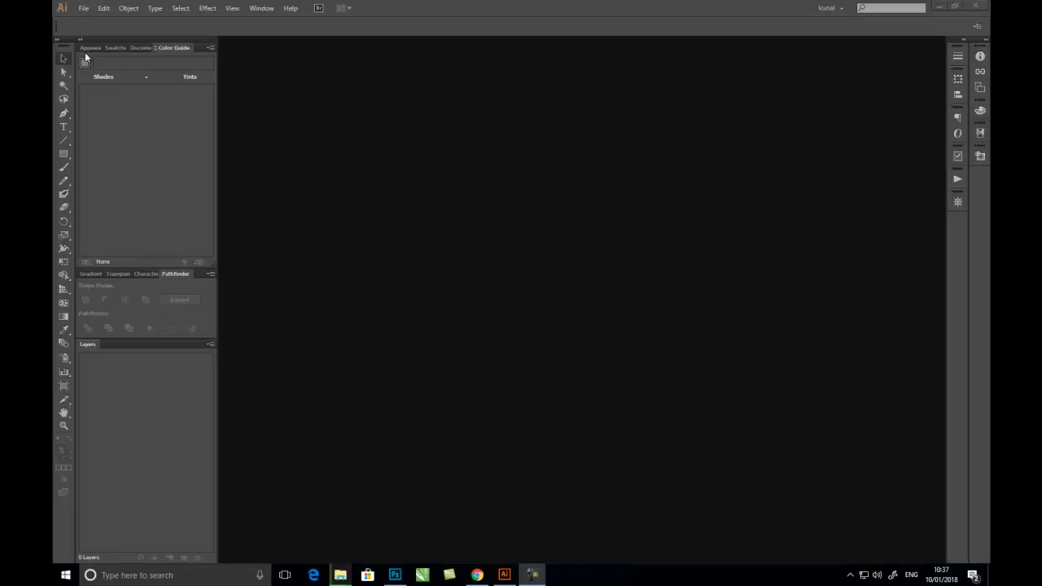
Create a new blank document and turn its artboard to portrait orientation
click(83, 8)
click(99, 22)
click(477, 333)
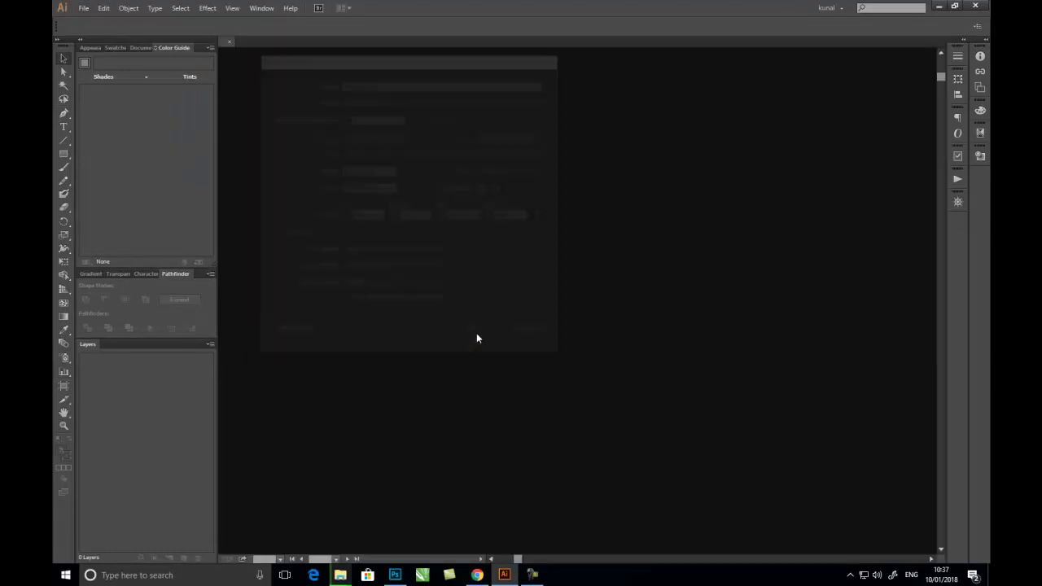
click(63, 389)
click(210, 24)
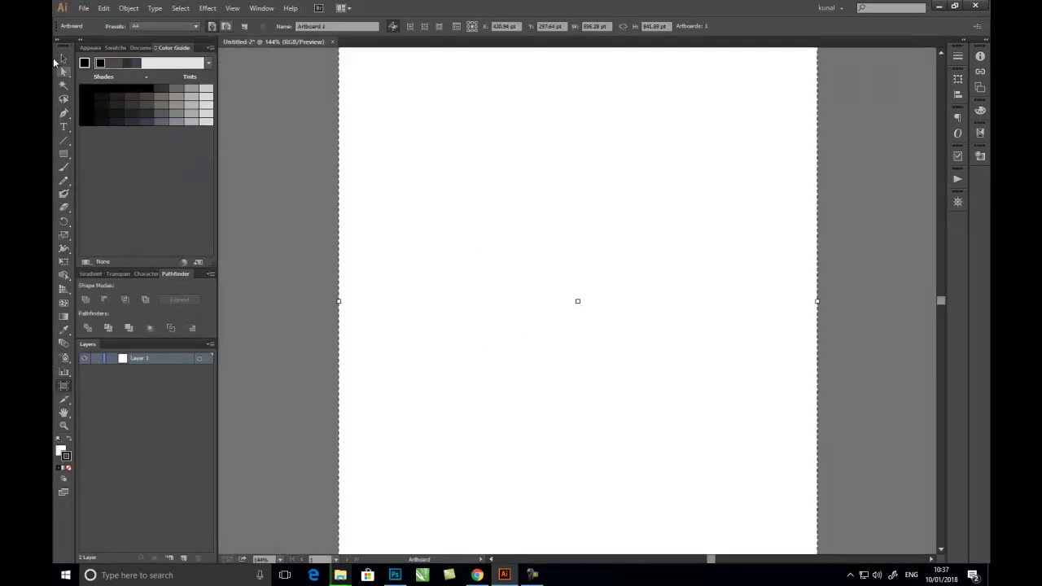
key(Escape)
key(ctrl+0)
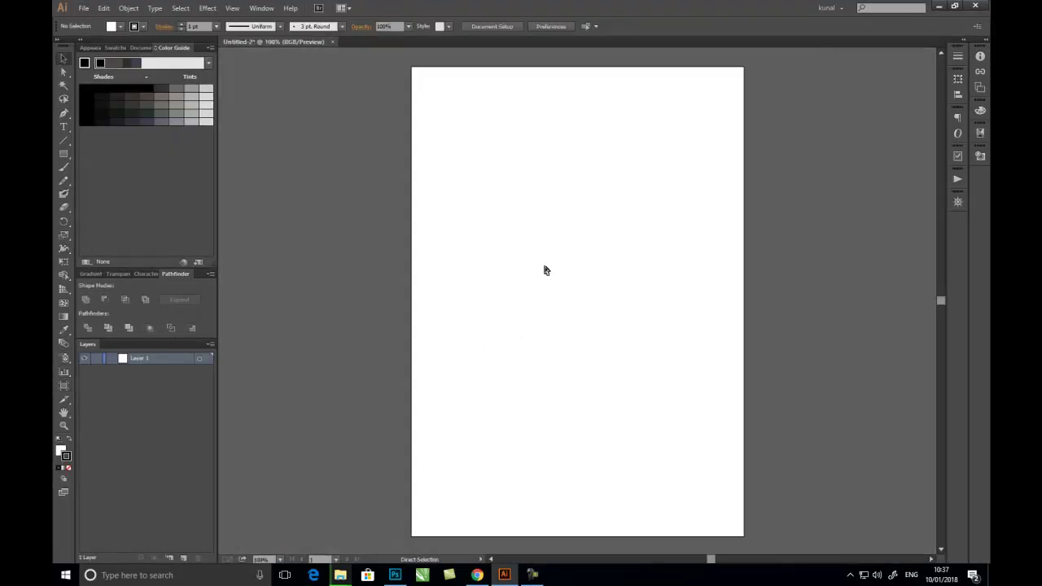
Paste the old man's portrait photo and scale it down to fit the page
key(ctrl+v)
key(ctrl+minus)
mouse_move(710, 478)
mouse_down()
mouse_move(638, 399)
mouse_move(607, 339)
mouse_up()
Fade the portrait photo to 50% opacity
click(687, 372)
key(ctrl+plus)
key(ctrl+plus)
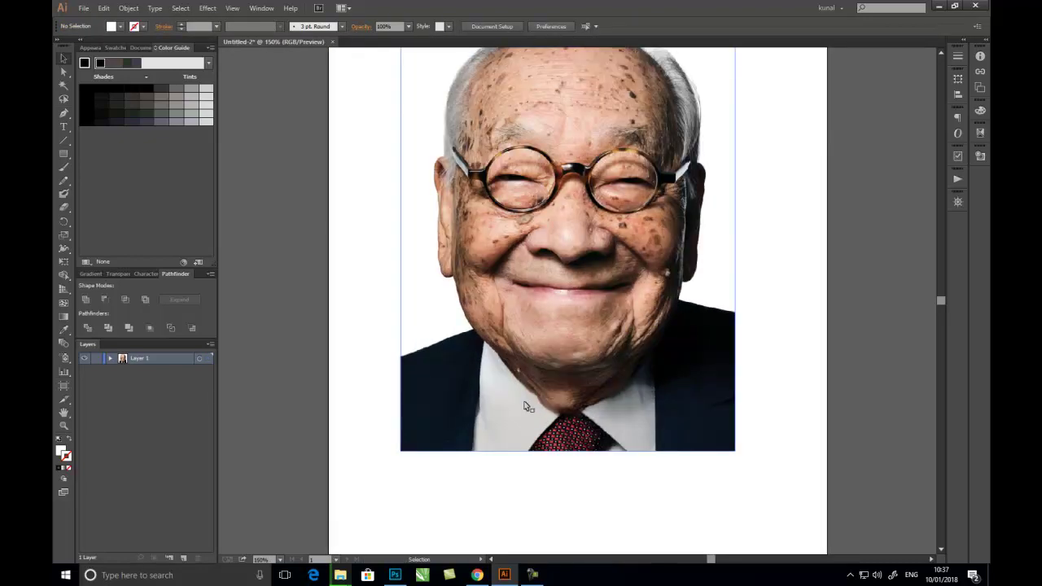
click(551, 292)
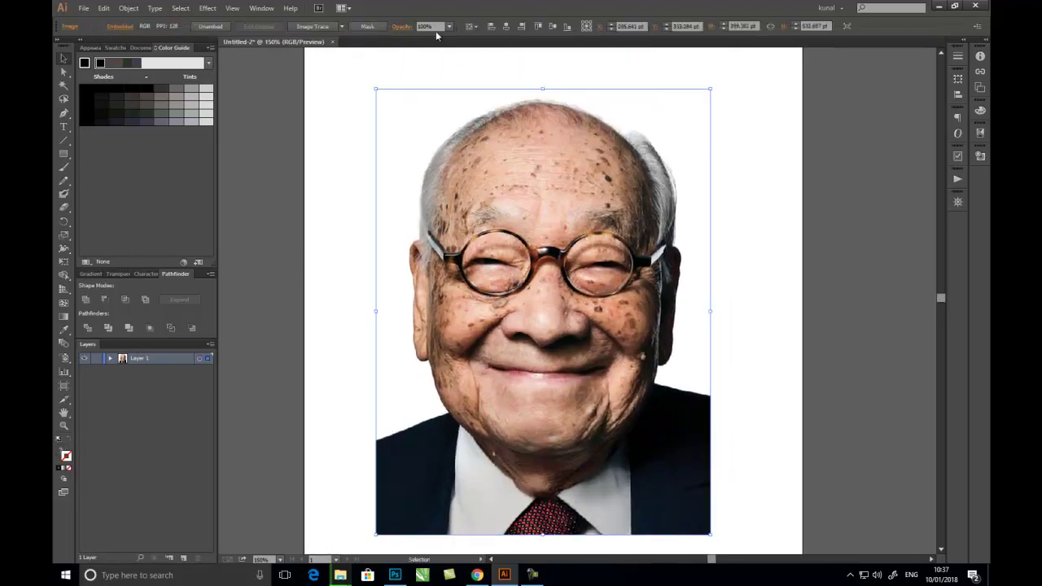
click(431, 26)
text(50)
text(reference)
key(Return)
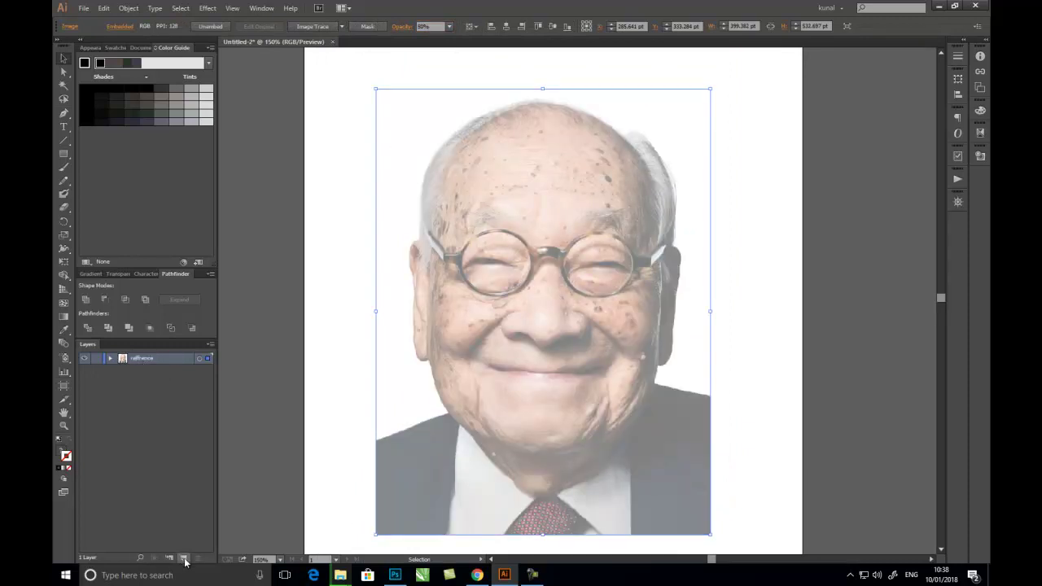
Lock the photo's reference layer, make Layer 2 active and set the fill to black
drag(139, 369, 139, 377)
click(97, 359)
click(143, 371)
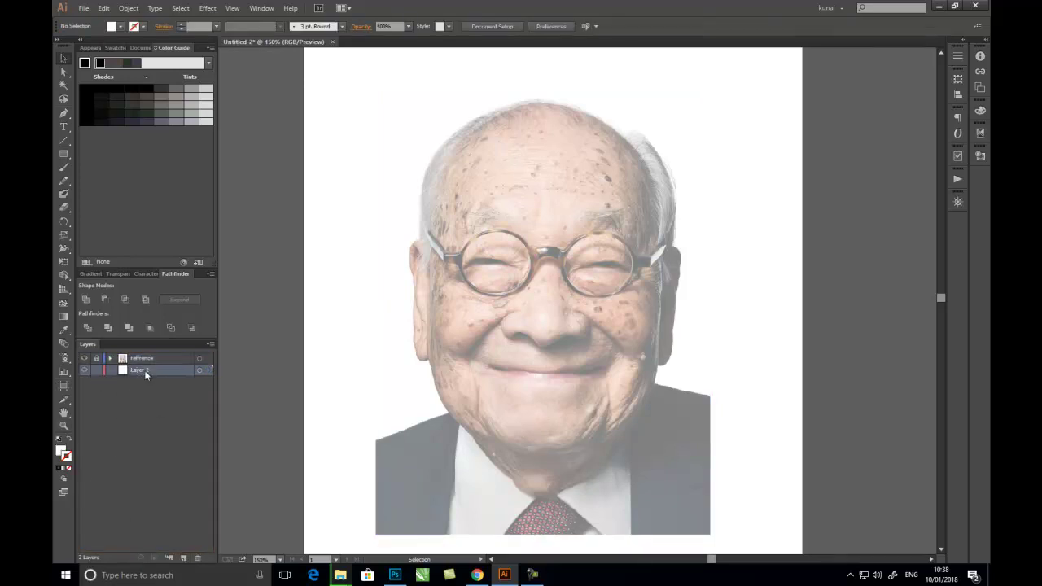
click(64, 469)
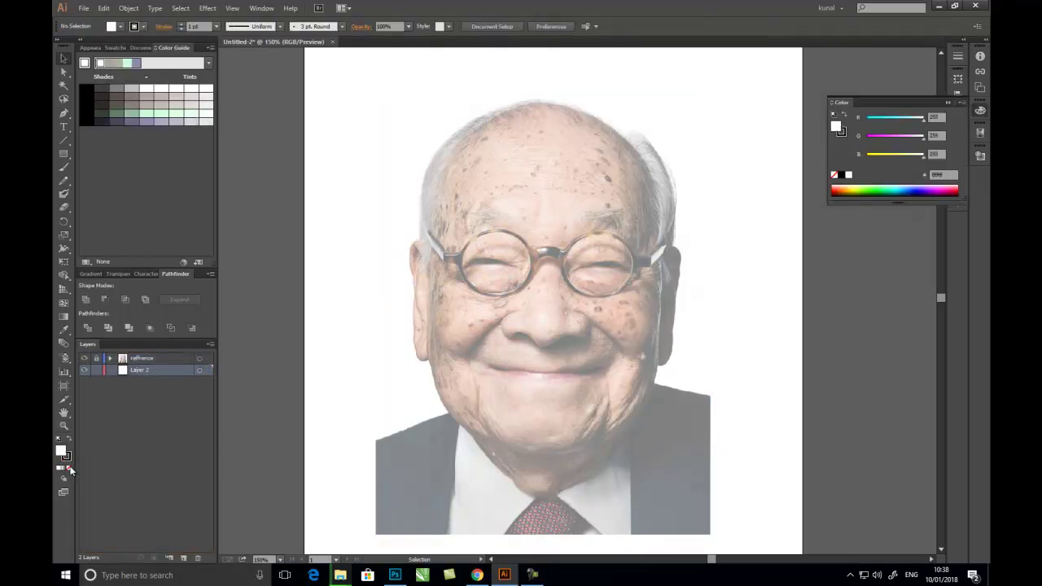
Trace the left eye as a closed black crescent with the Pen tool
click(64, 113)
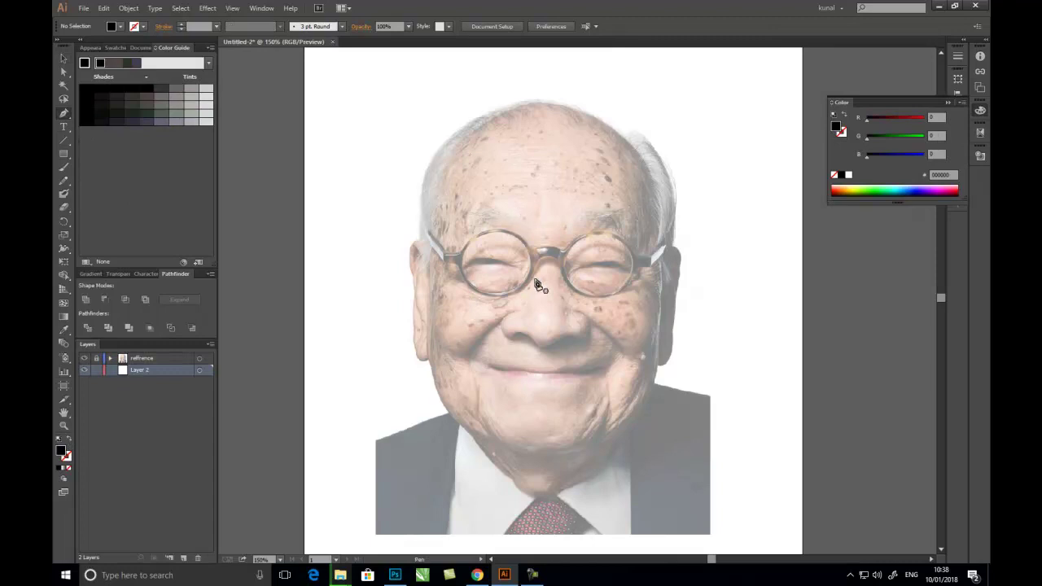
scroll(538, 285, up, 2)
mouse_move(540, 279)
mouse_down()
mouse_move(442, 335)
mouse_move(446, 254)
mouse_up()
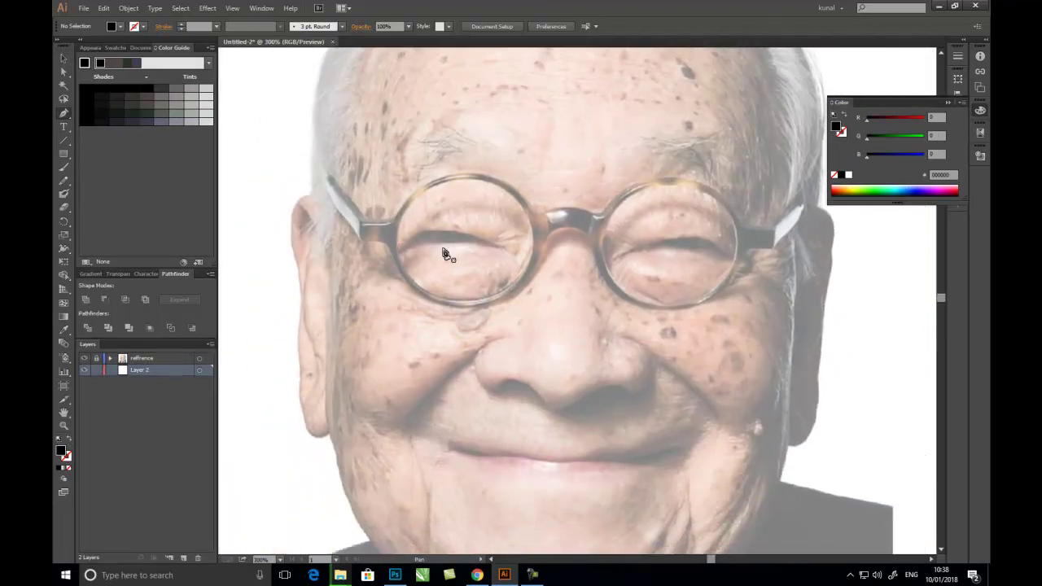
scroll(446, 254, up, 1)
scroll(379, 214, up, 1)
mouse_move(479, 344)
mouse_down()
mouse_move(380, 342)
mouse_move(409, 313)
mouse_move(458, 306)
mouse_up()
drag(579, 343, 458, 302)
mouse_move(373, 342)
mouse_down()
mouse_move(440, 335)
mouse_move(381, 324)
mouse_up()
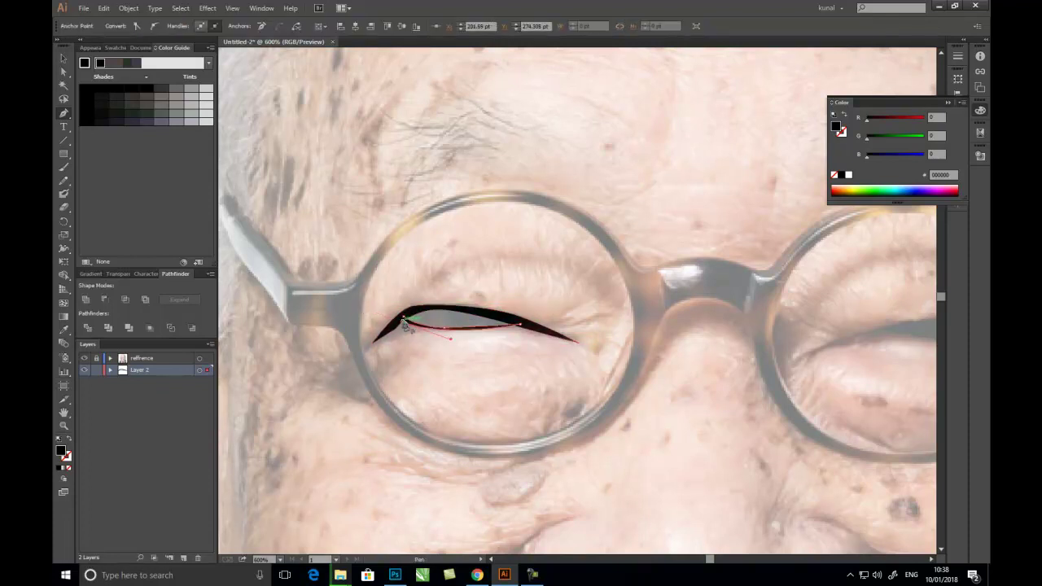
mouse_move(444, 318)
mouse_down()
mouse_move(453, 337)
mouse_move(491, 317)
mouse_move(447, 320)
mouse_up()
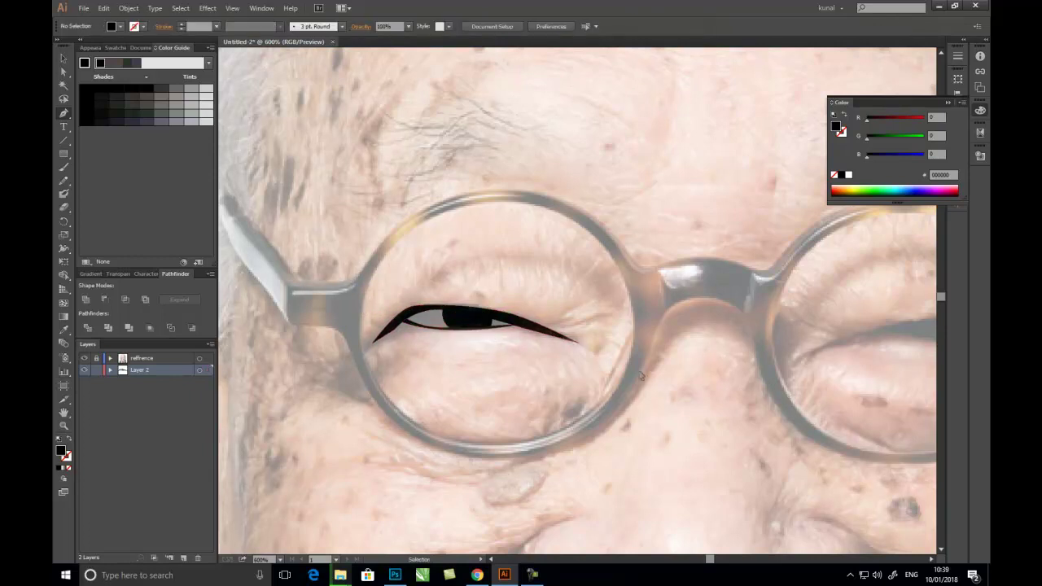
Outline the right eye and draw a closed black pupil inside it
scroll(687, 318, right, 5)
mouse_move(794, 318)
mouse_down()
mouse_move(676, 307)
mouse_move(788, 308)
mouse_move(668, 312)
mouse_up()
click(784, 305)
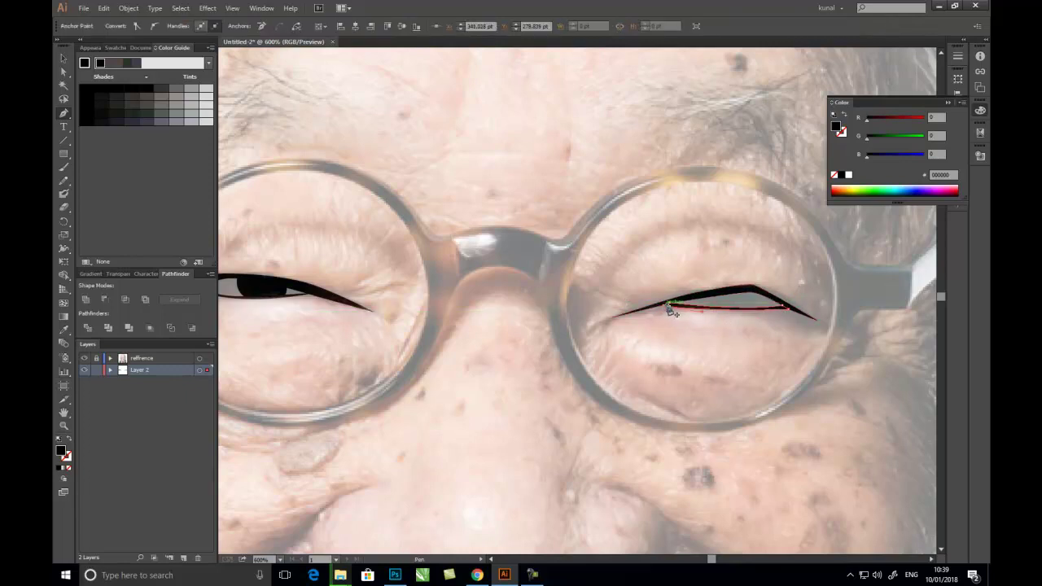
drag(727, 309, 730, 317)
ctrl+click(755, 340)
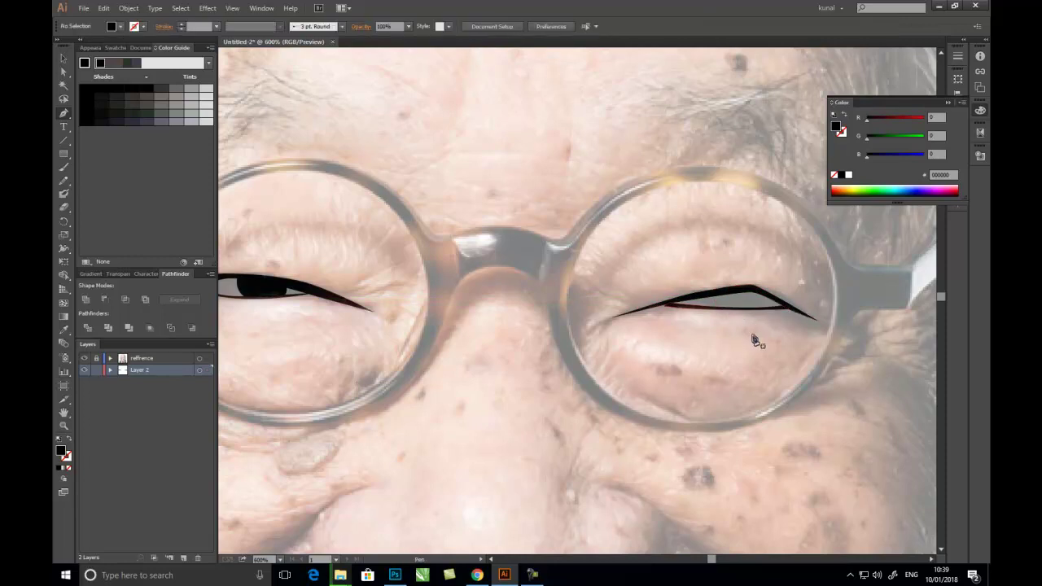
click(717, 298)
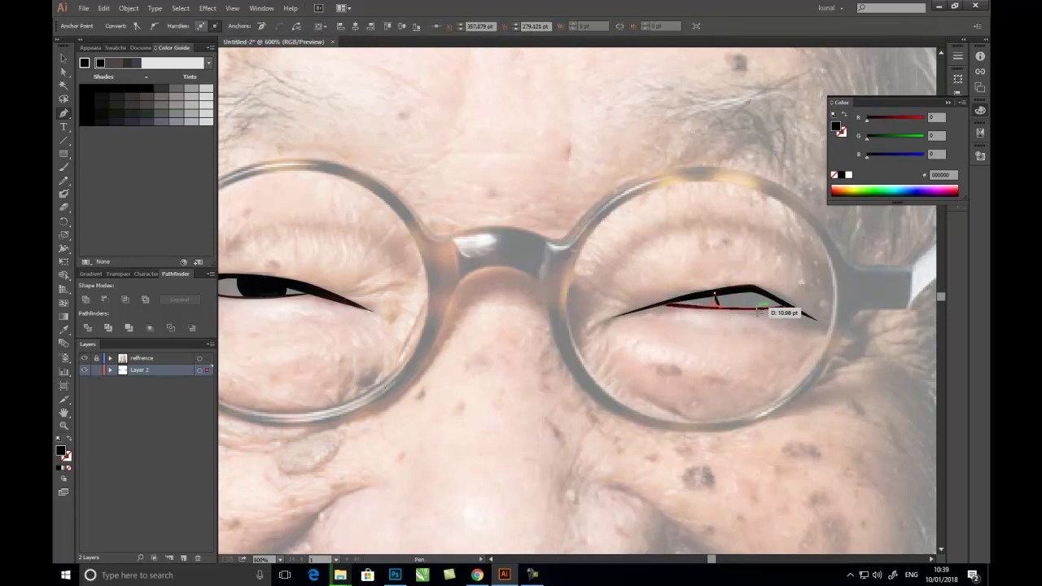
drag(759, 310, 762, 299)
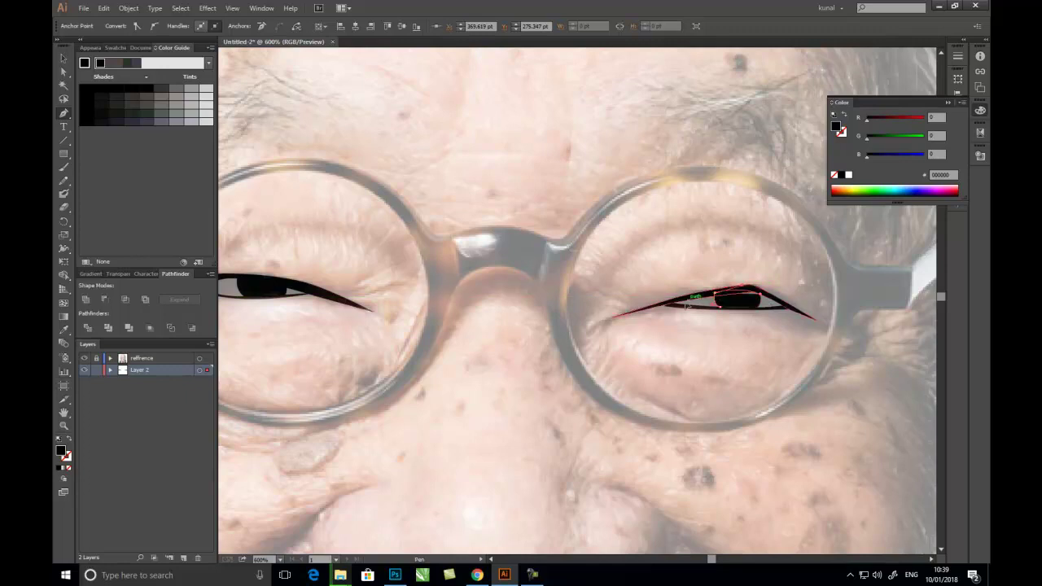
Reshape the right eyelid curve to finish the right eye
ctrl+click(737, 368)
key(ctrl+minus)
key(ctrl+minus)
key(ctrl+minus)
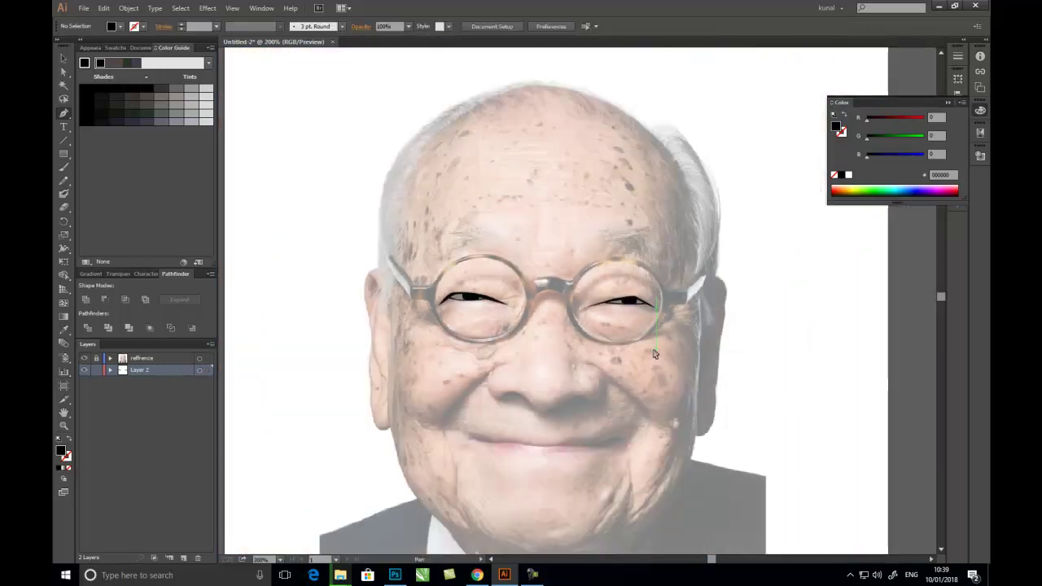
key(ctrl+plus)
key(ctrl+plus)
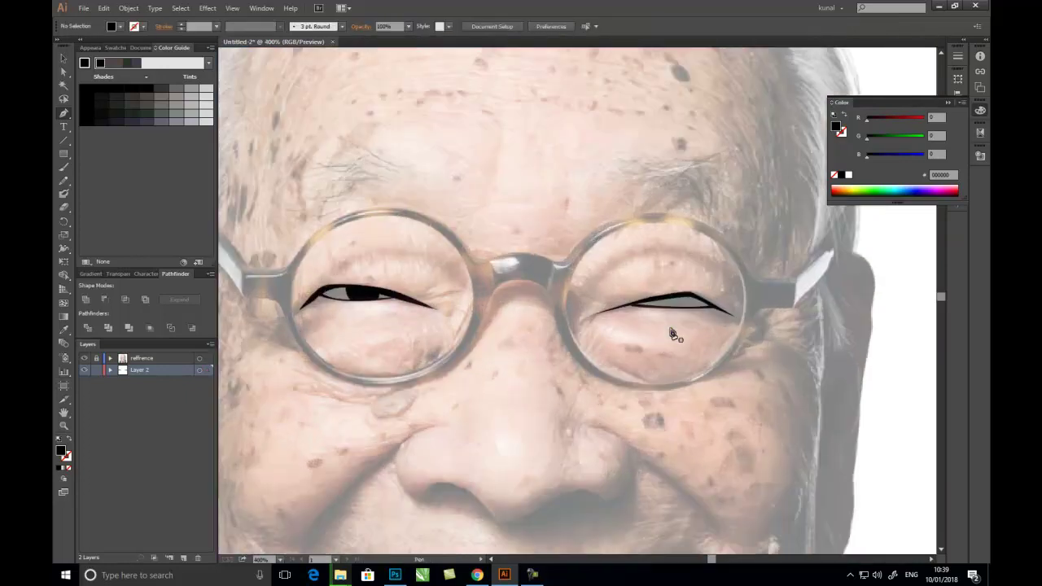
drag(673, 304, 672, 315)
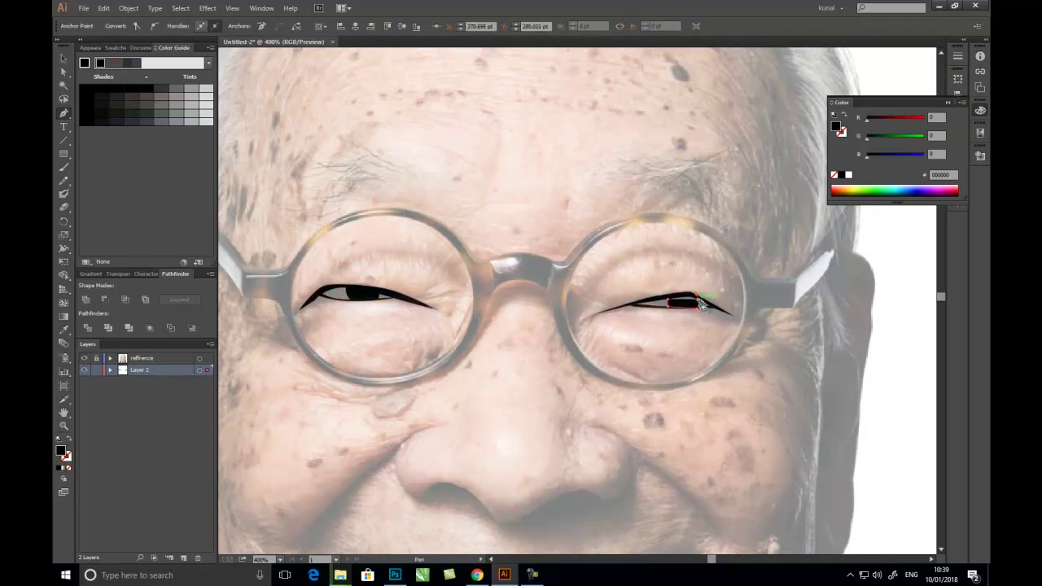
drag(694, 301, 670, 304)
key(ctrl+shift+a)
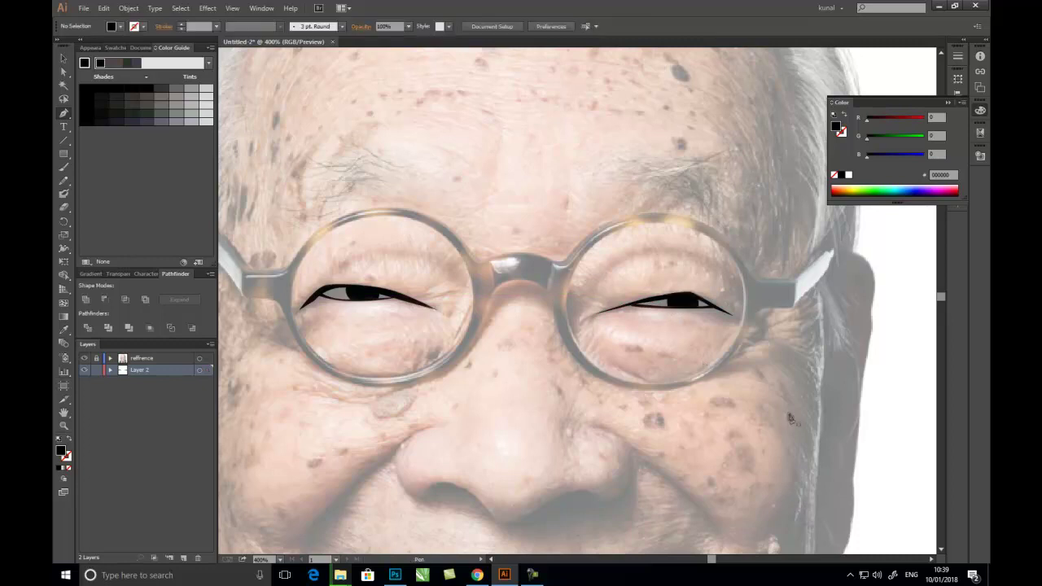
key(ctrl+minus)
key(ctrl+minus)
key(ctrl+minus)
drag(622, 375, 642, 401)
Start the nose outline around the left nostril with the Pen tool
key(ctrl+plus)
key(ctrl+plus)
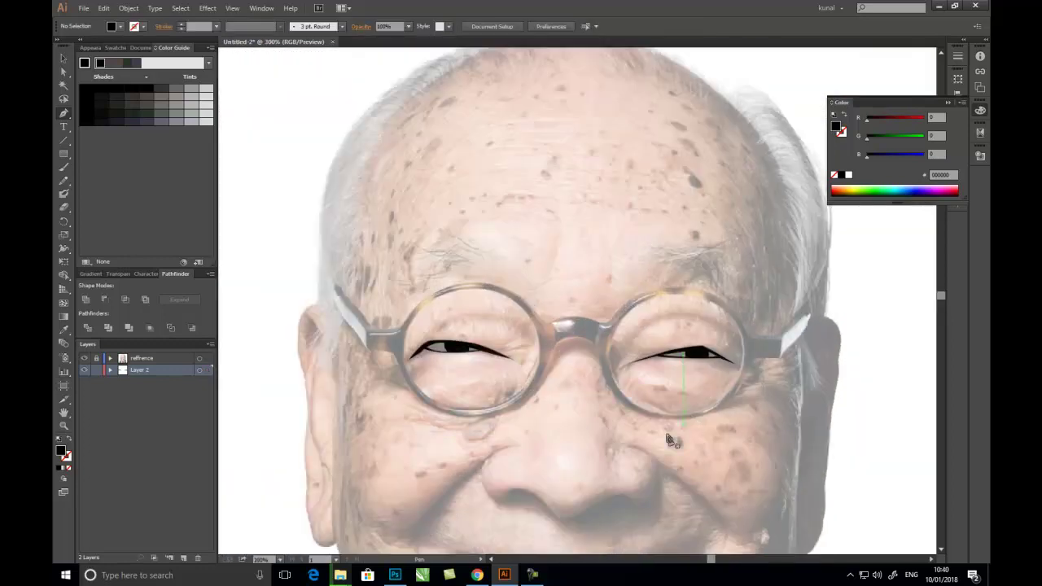
drag(505, 478, 477, 361)
drag(493, 325, 478, 354)
click(479, 381)
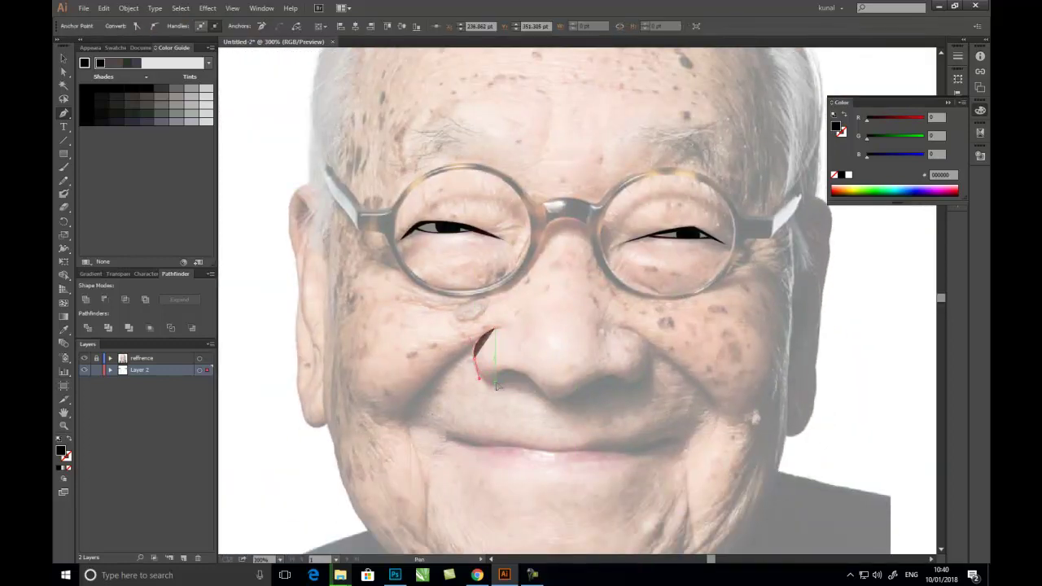
click(494, 380)
click(468, 337)
ctrl+click(557, 377)
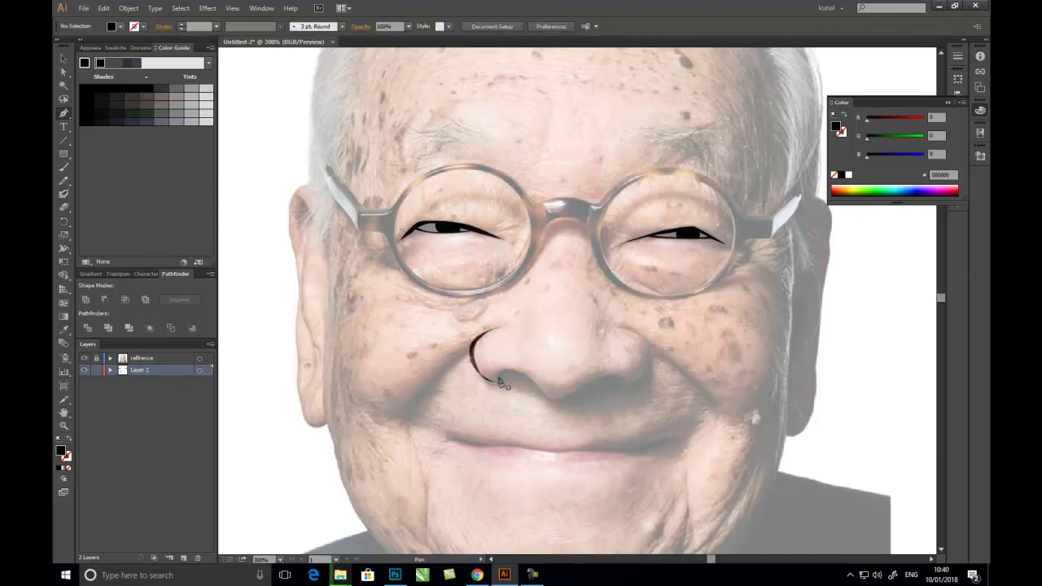
Continue the nose path under the right nostril and close the black shape
drag(500, 380, 550, 402)
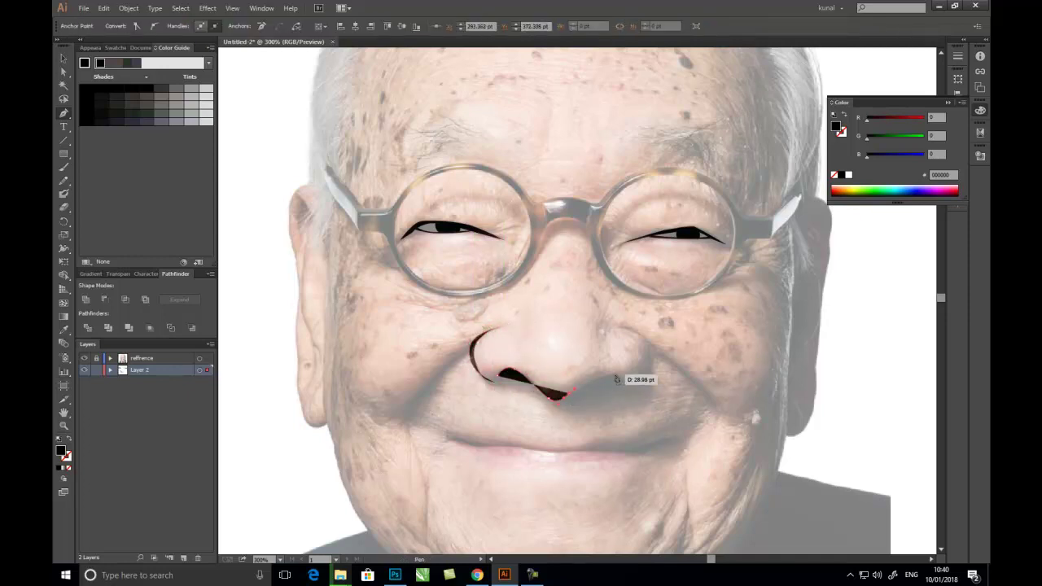
drag(640, 376, 688, 366)
click(645, 341)
click(617, 332)
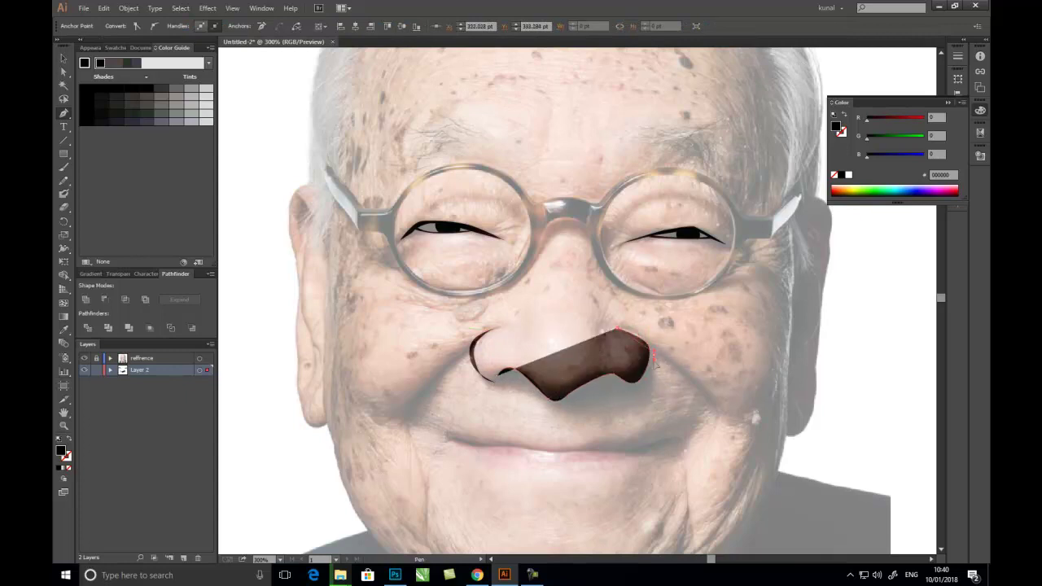
drag(647, 396, 651, 402)
drag(587, 399, 525, 407)
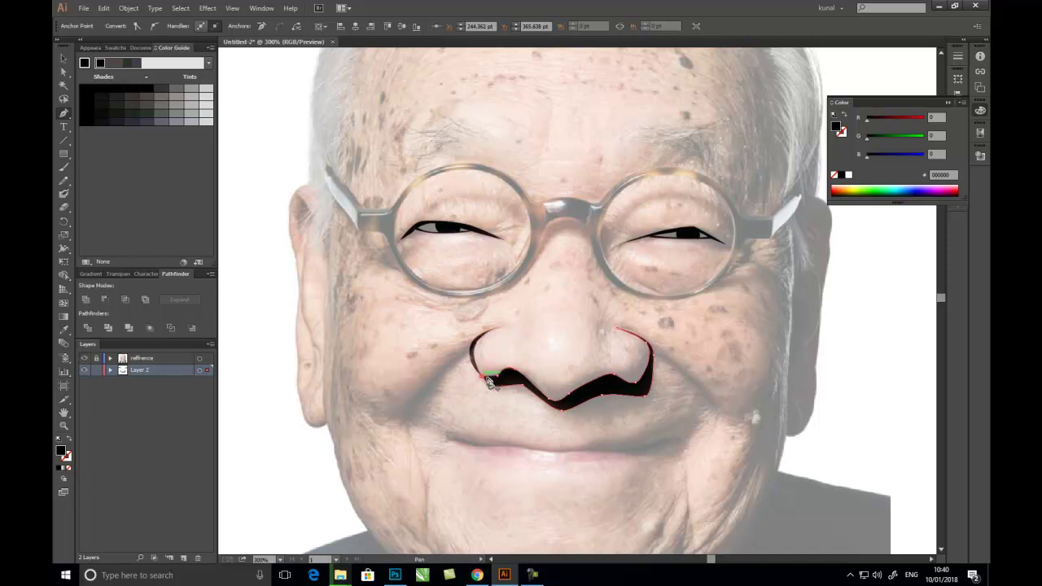
click(502, 373)
key(ctrl+shift+a)
drag(568, 424, 575, 452)
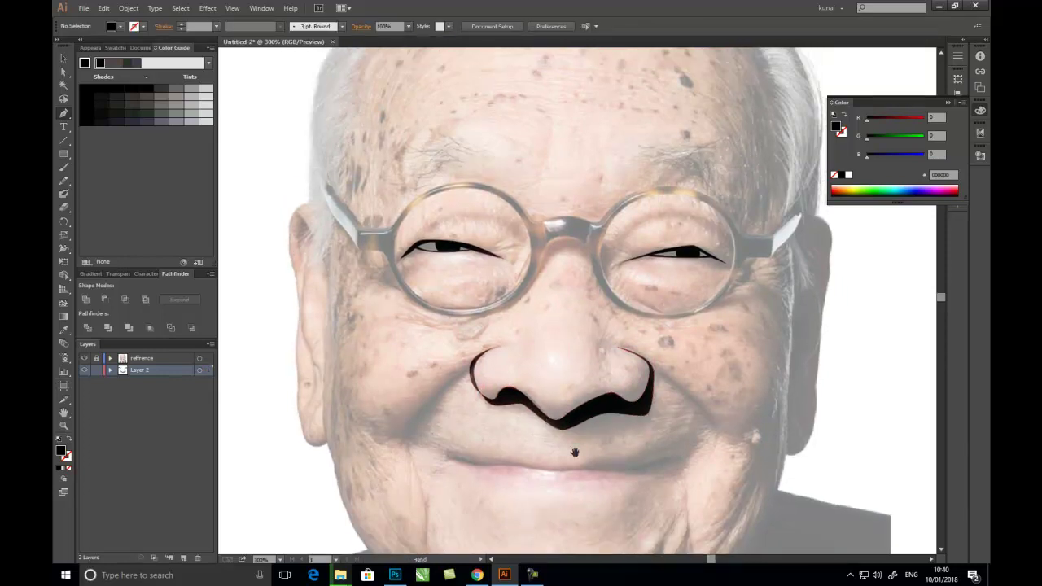
Trace the upper lip from corner to corner as a closed black shape
drag(593, 415, 625, 300)
key(ctrl+plus)
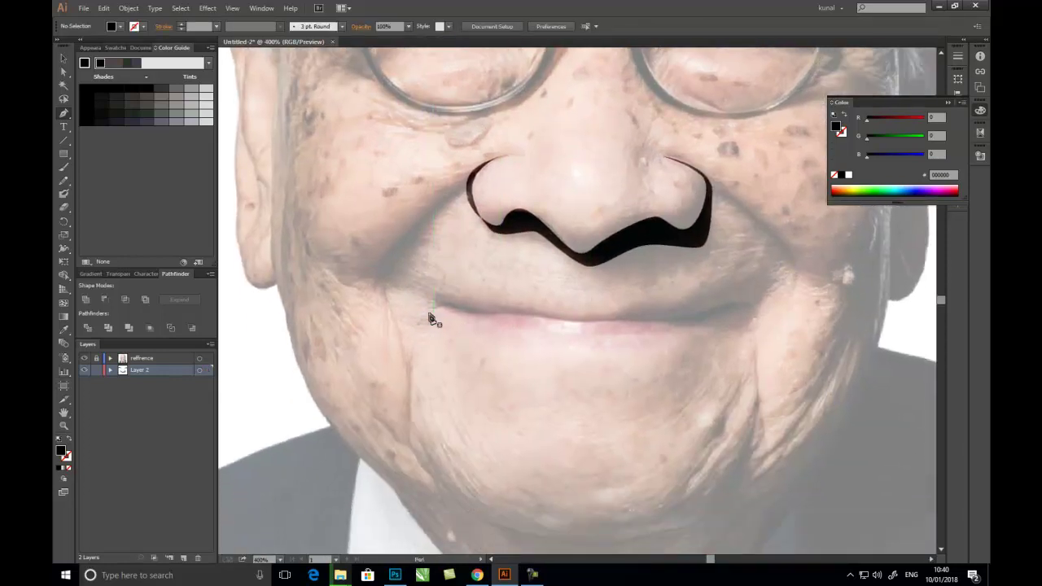
drag(433, 299, 477, 315)
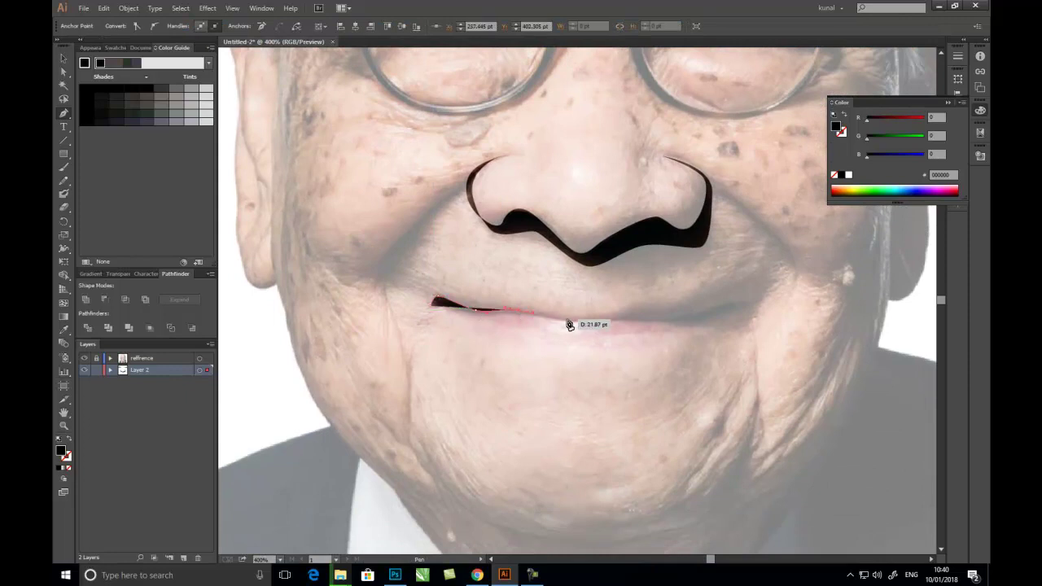
drag(612, 318, 637, 324)
mouse_move(701, 307)
mouse_down()
mouse_move(709, 317)
mouse_move(746, 307)
mouse_up()
drag(685, 323, 649, 329)
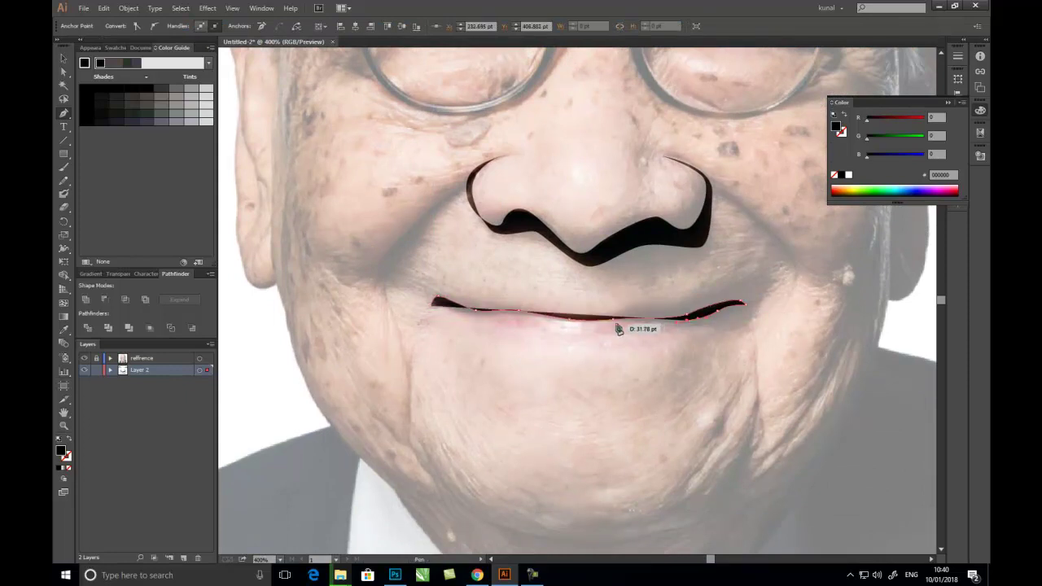
key(ctrl+plus)
drag(570, 331, 387, 316)
click(362, 314)
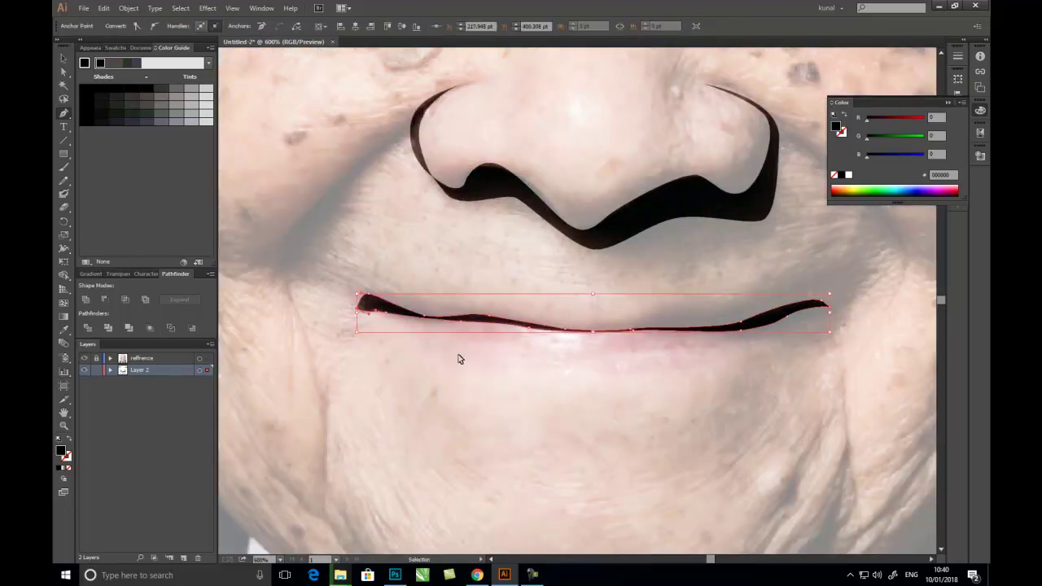
ctrl+click(570, 388)
Draw a thin lower-lip crescent and a small stroke inside the upper lip
scroll(605, 395, down, 1)
click(479, 355)
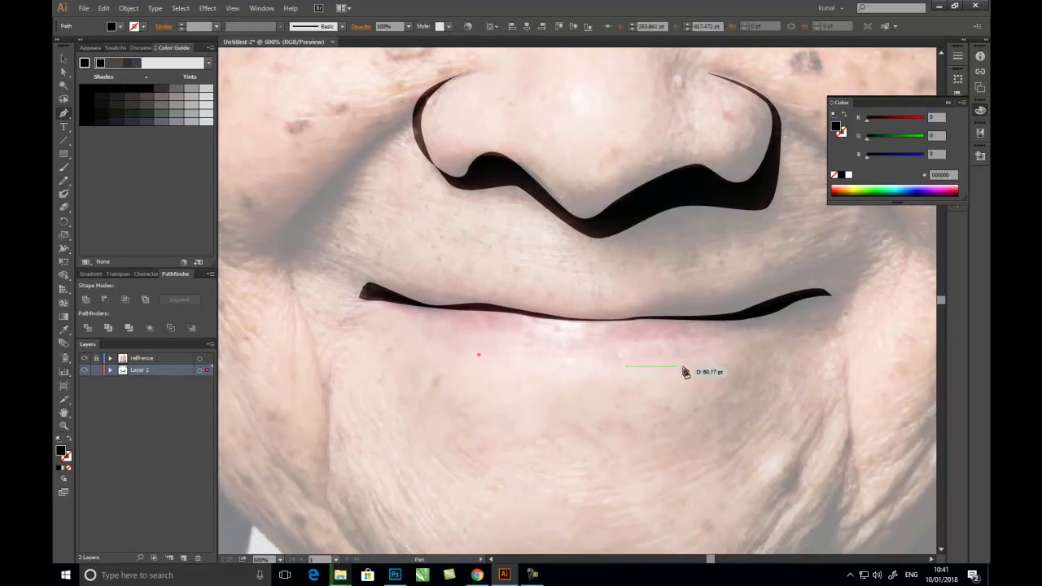
drag(684, 369, 810, 334)
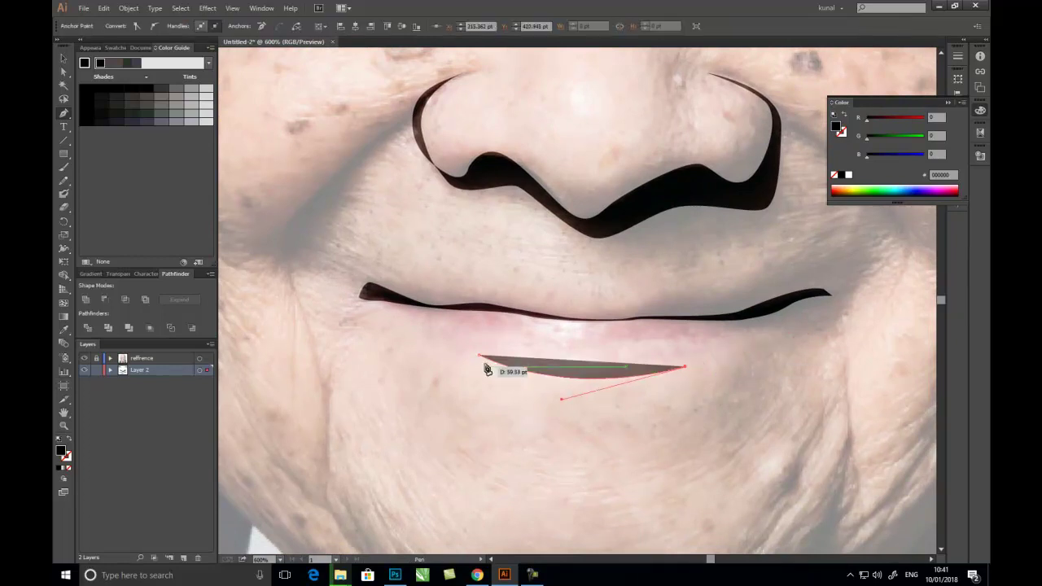
drag(487, 369, 559, 398)
ctrl+click(609, 342)
mouse_move(609, 342)
mouse_down()
mouse_move(544, 368)
mouse_move(512, 314)
mouse_move(625, 323)
mouse_up()
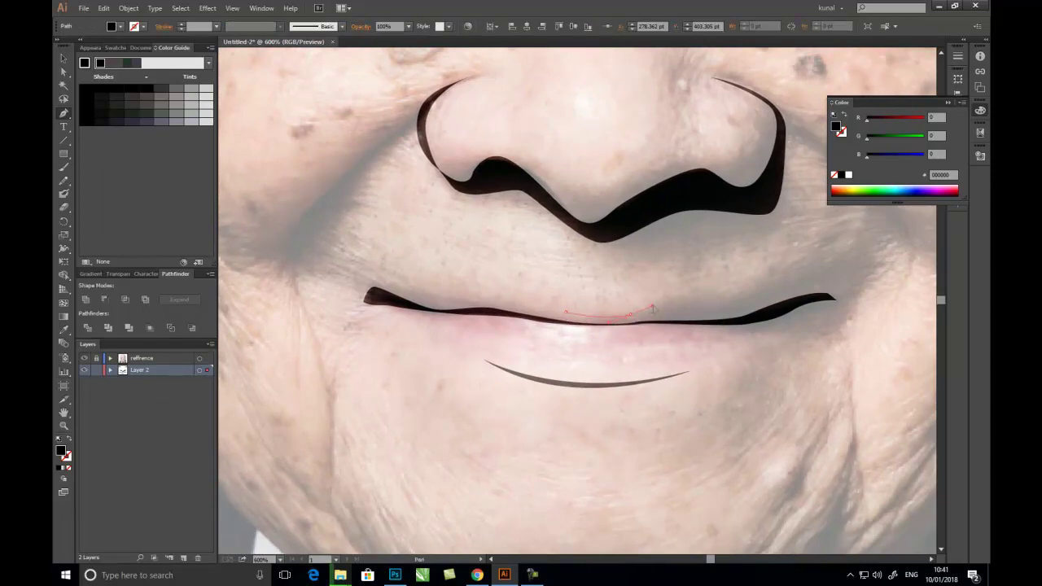
click(565, 311)
ctrl+click(545, 304)
Hide and reshow the reference photo to check the traced features
drag(786, 344, 675, 366)
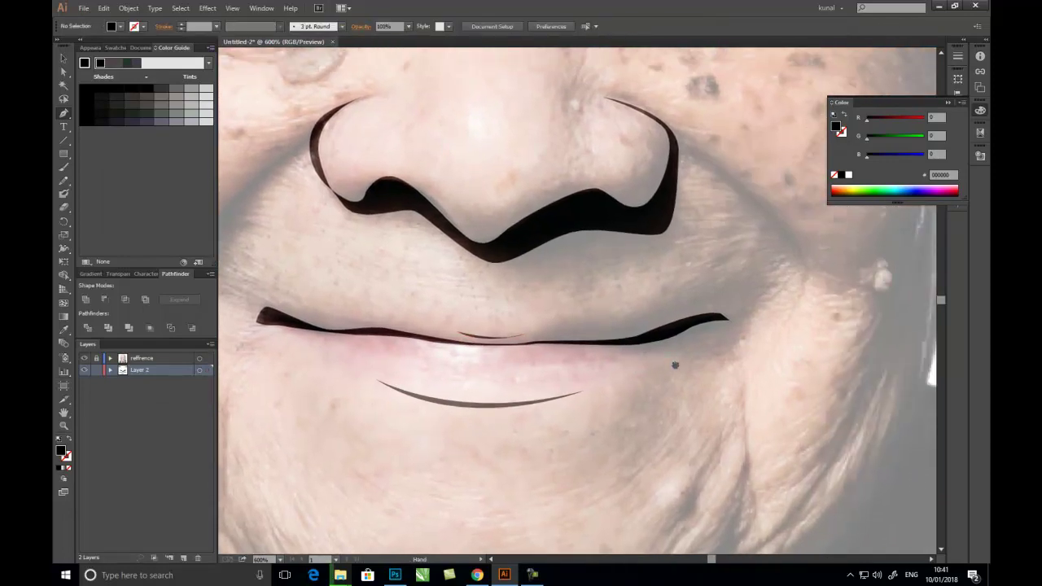
key(ctrl+minus)
key(ctrl+minus)
key(ctrl+minus)
key(ctrl+minus)
click(84, 359)
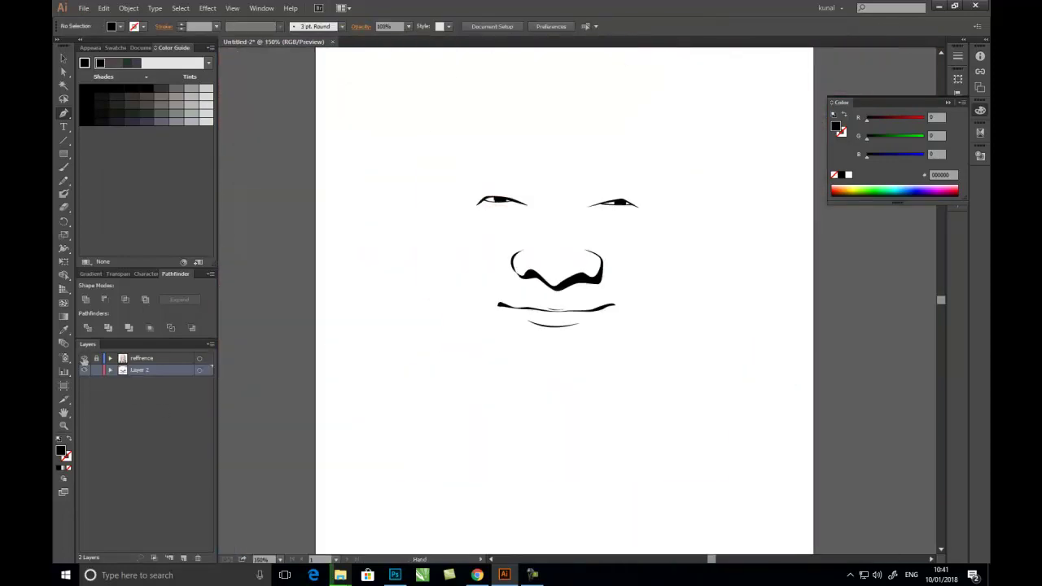
click(84, 358)
key(ctrl+plus)
key(ctrl+plus)
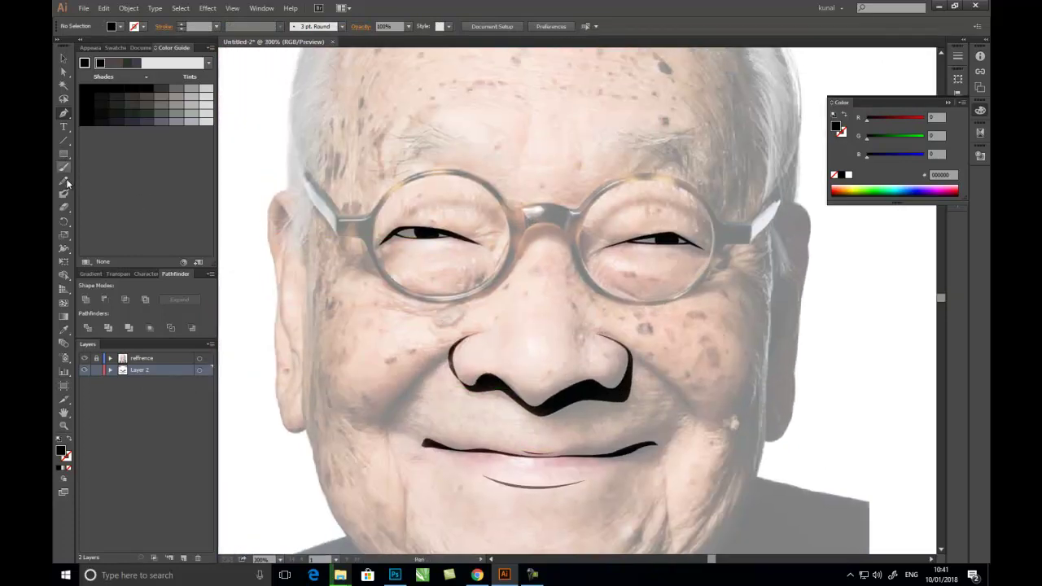
Draw an unfilled stroked circle and fit it to the left glasses lens
drag(64, 154, 106, 182)
drag(376, 184, 497, 305)
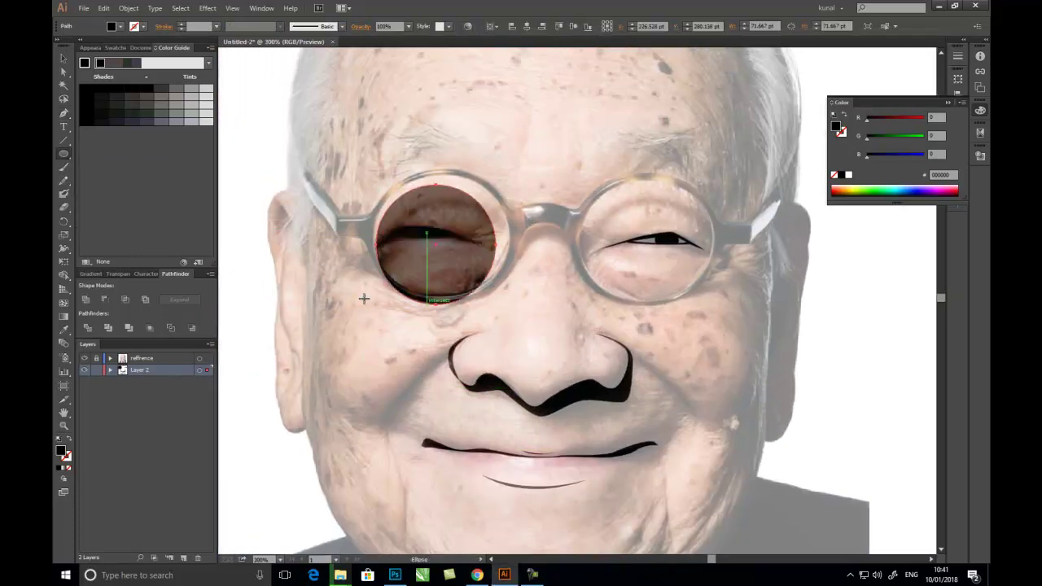
click(70, 440)
click(63, 58)
drag(437, 185, 437, 172)
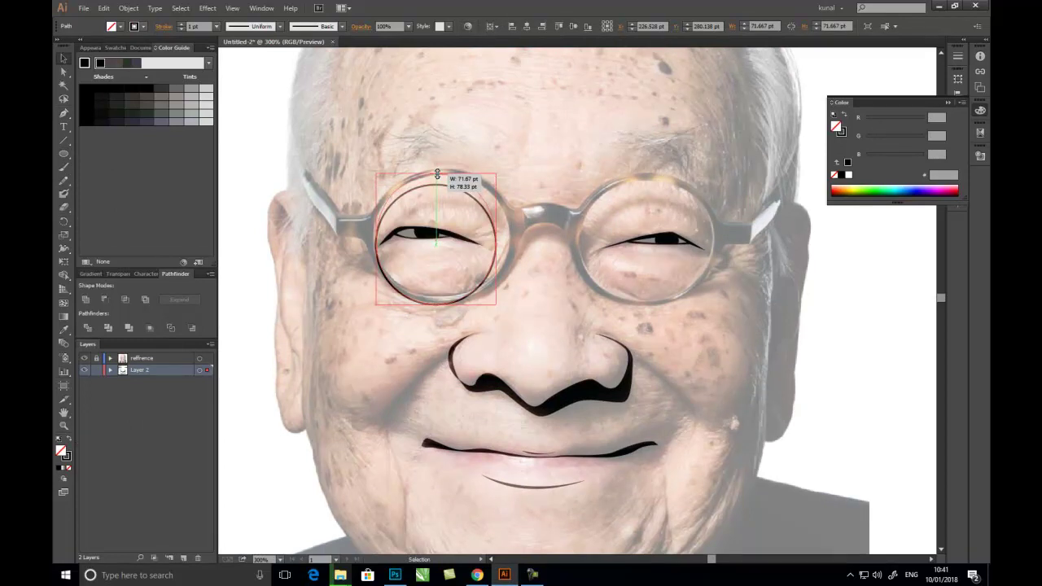
drag(497, 242, 516, 241)
drag(376, 240, 369, 240)
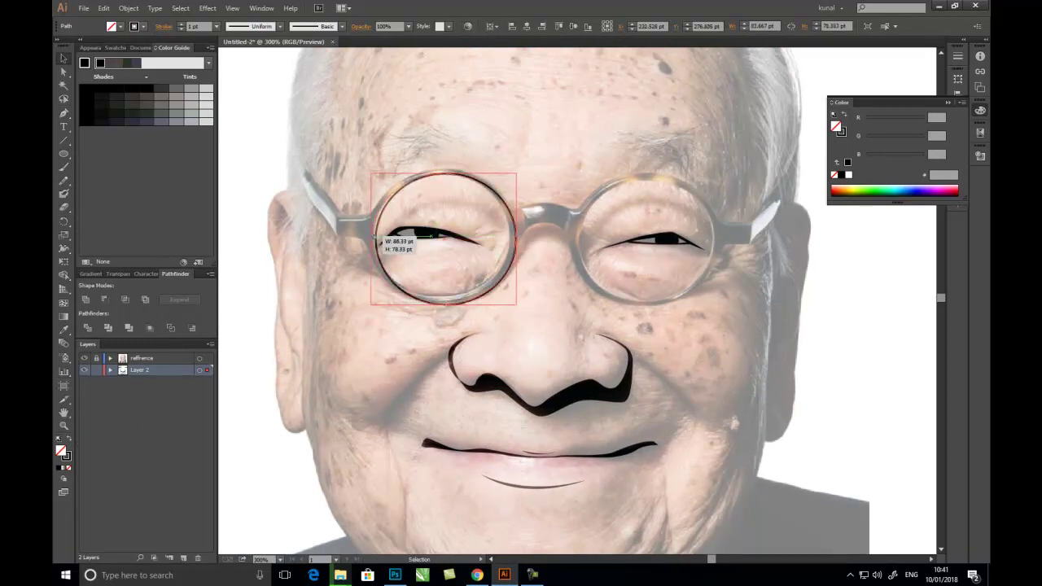
drag(446, 175, 448, 170)
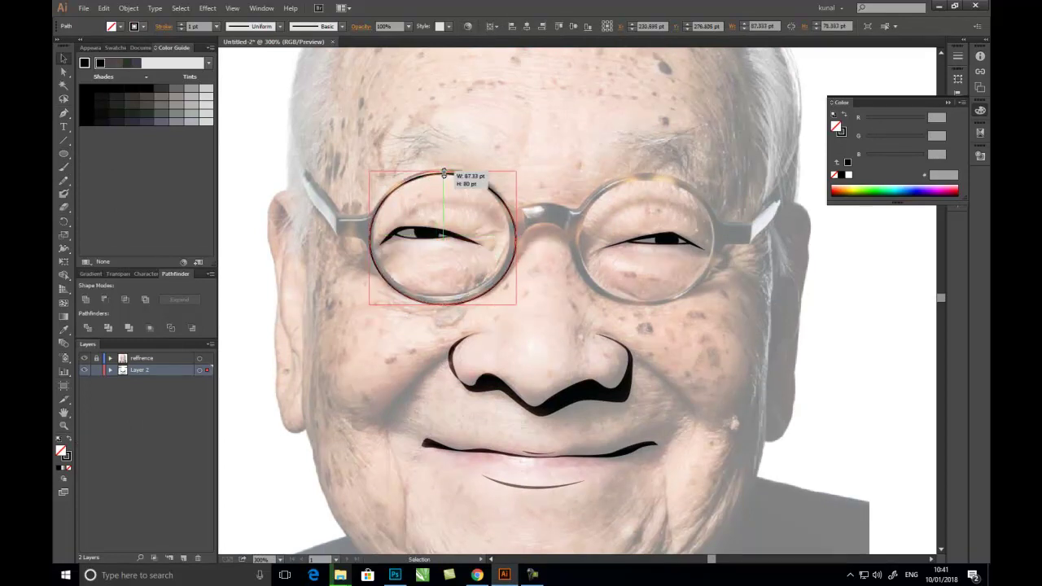
drag(444, 305, 444, 300)
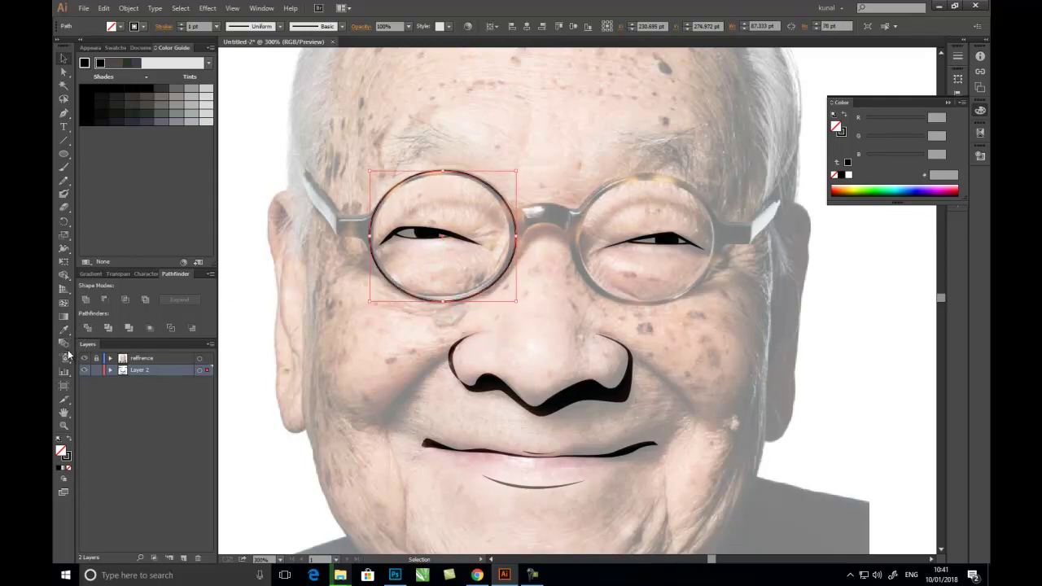
Thicken the ring's stroke at top, bottom and sides with the Width tool
click(64, 248)
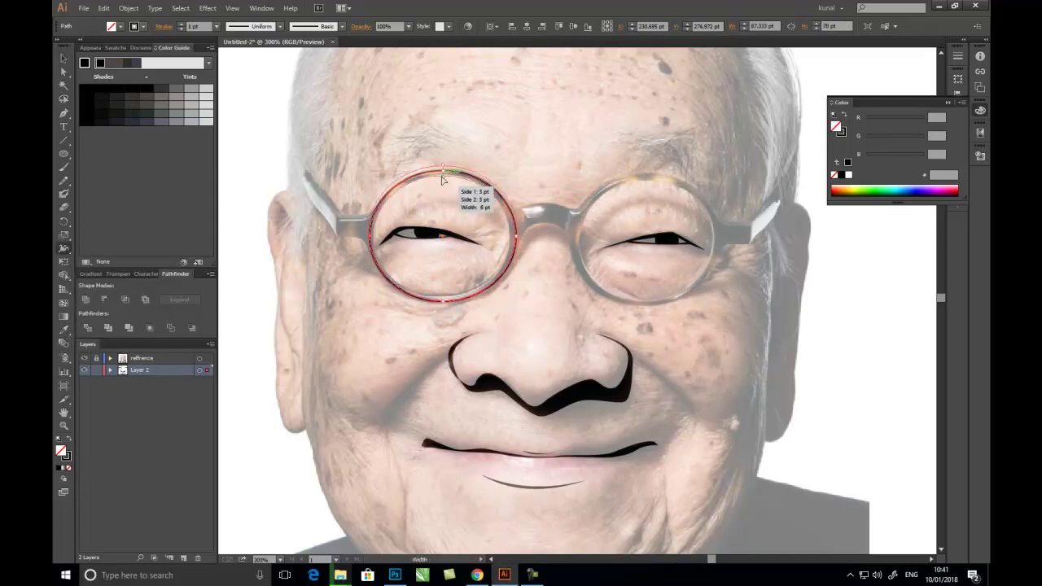
drag(442, 174, 446, 161)
key(ctrl+plus)
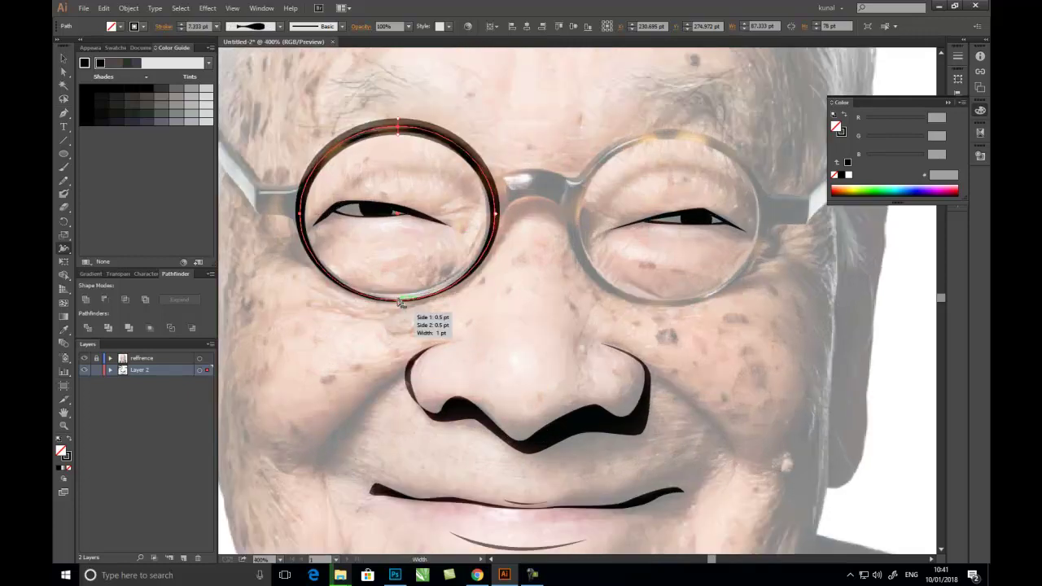
drag(400, 298, 399, 306)
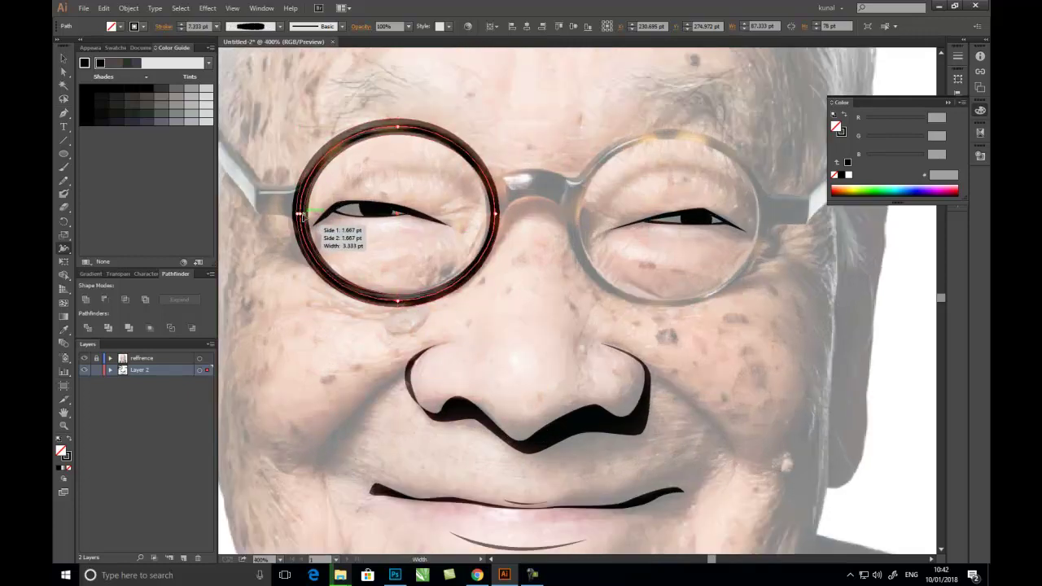
drag(336, 229, 288, 254)
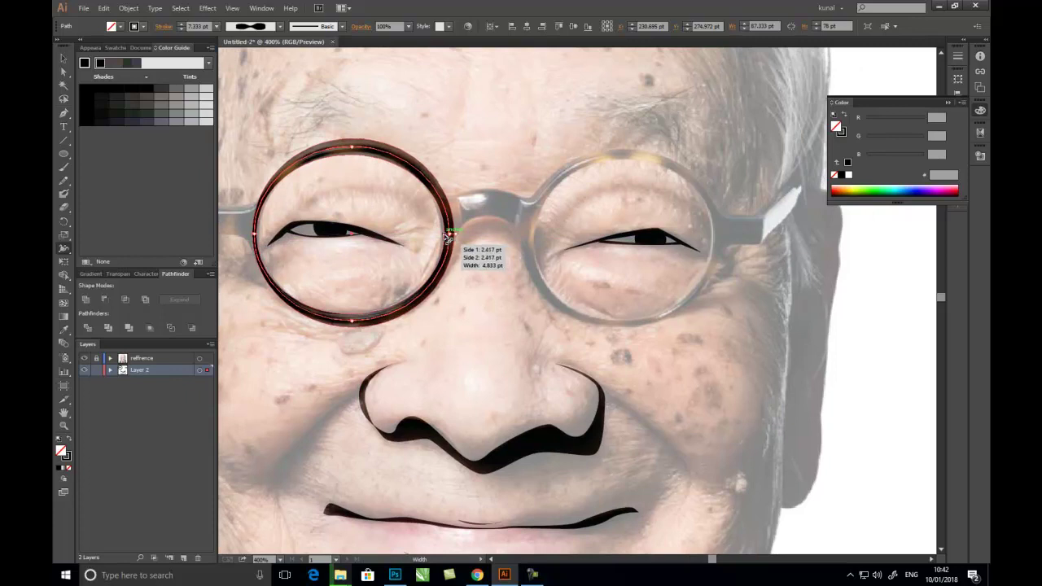
drag(426, 229, 441, 241)
drag(320, 207, 361, 256)
click(64, 58)
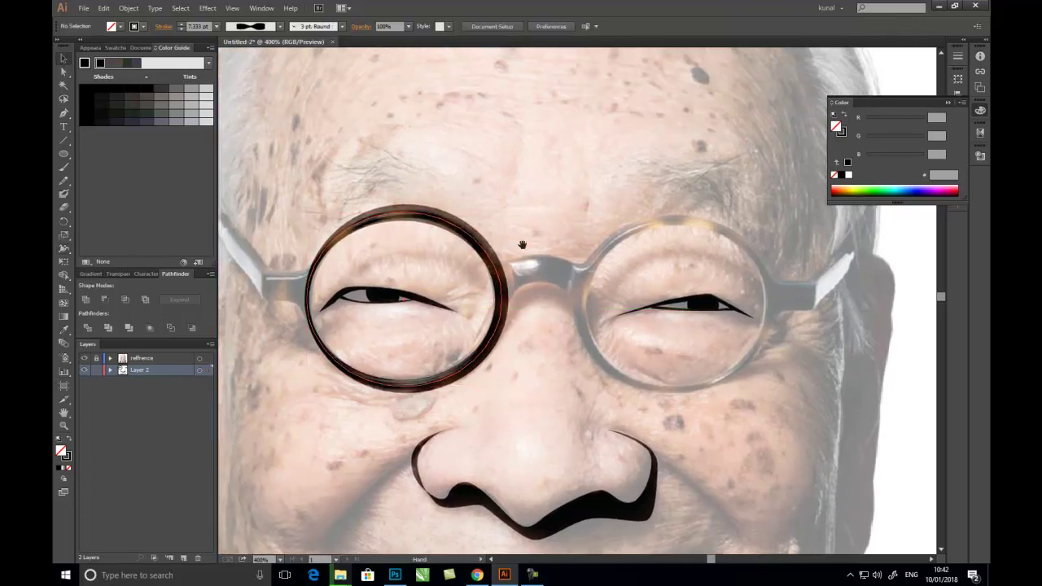
Copy the ring onto the right eye, reflect it vertically and tilt it slightly
drag(481, 301, 755, 301)
right_click(754, 300)
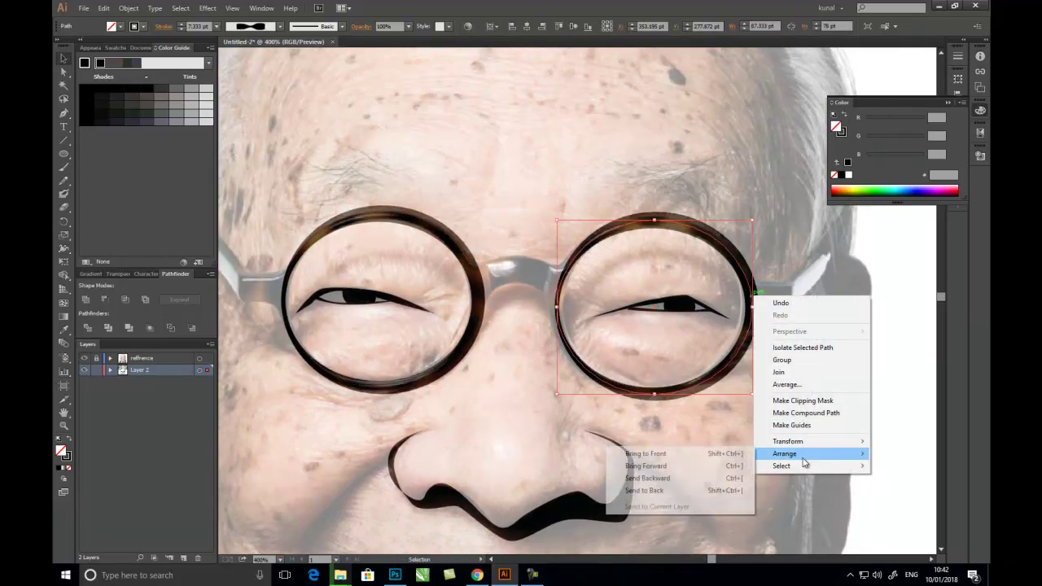
mouse_move(787, 441)
click(658, 484)
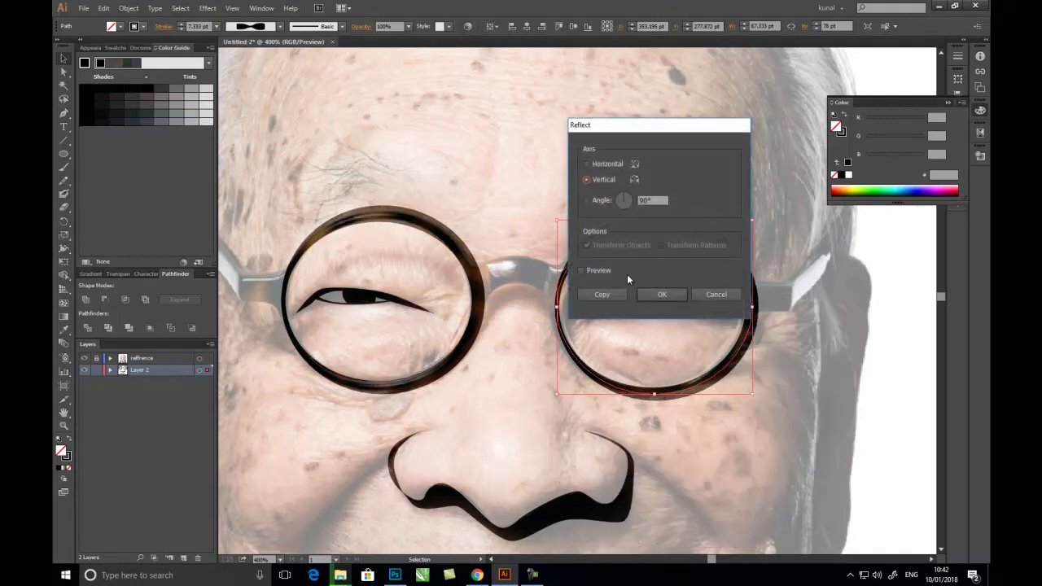
drag(610, 122, 563, 110)
click(526, 260)
key(Return)
drag(573, 308, 670, 359)
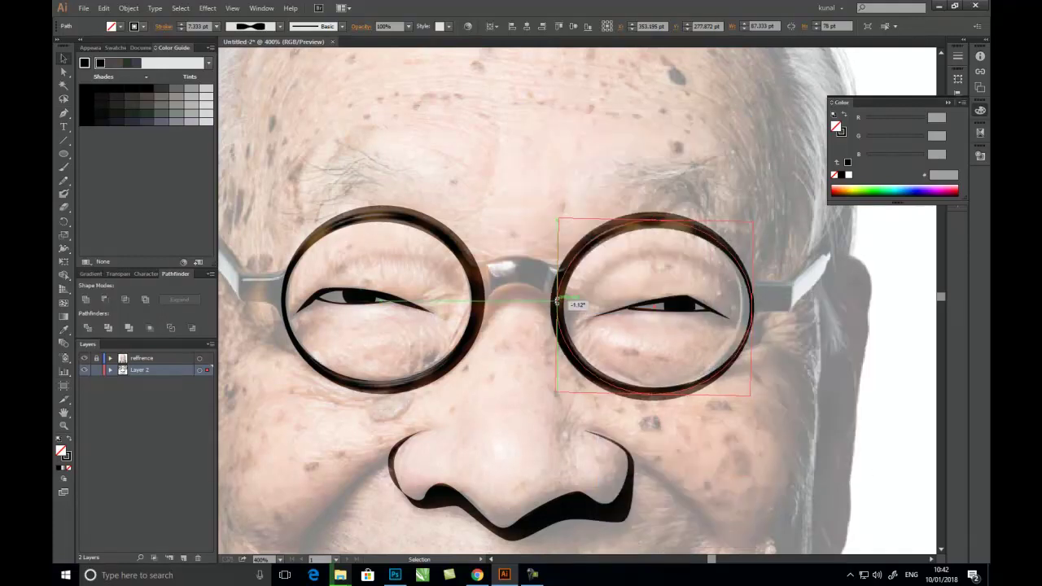
Widen the right ring's outer side with the Width tool
click(63, 274)
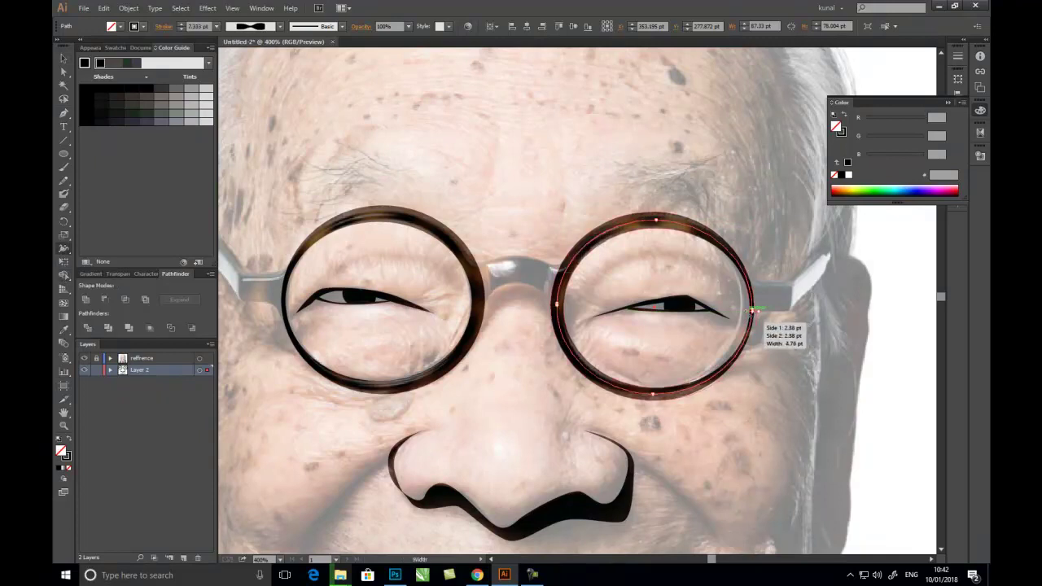
scroll(752, 310, up, 3)
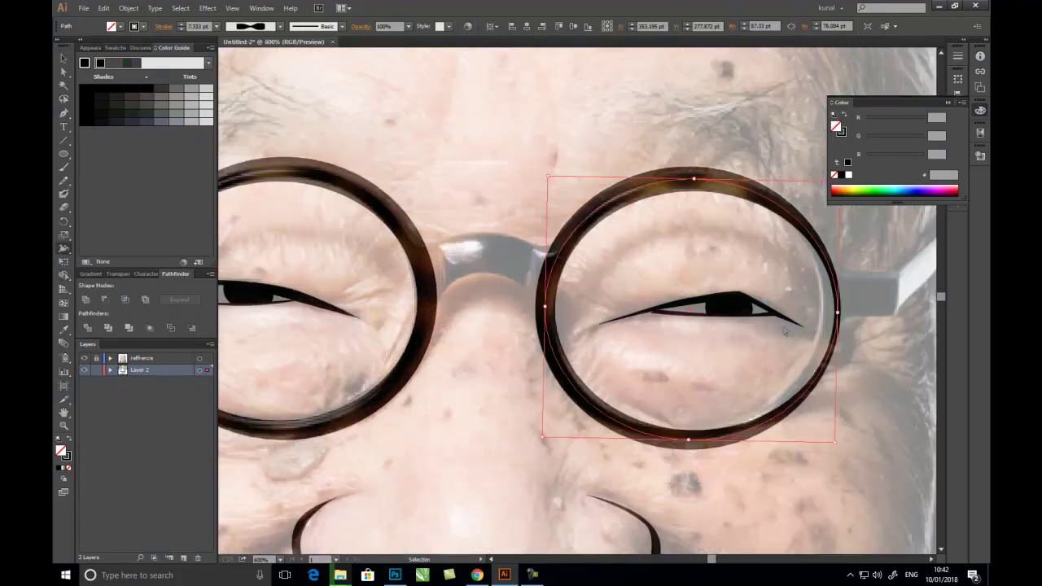
drag(736, 319, 750, 319)
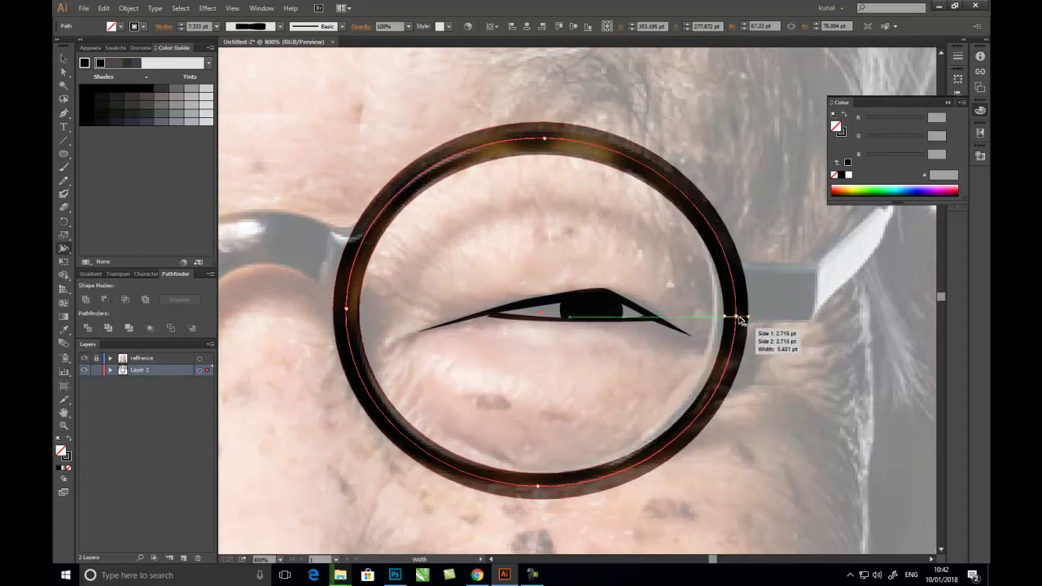
drag(451, 277, 578, 310)
scroll(570, 301, down, 5)
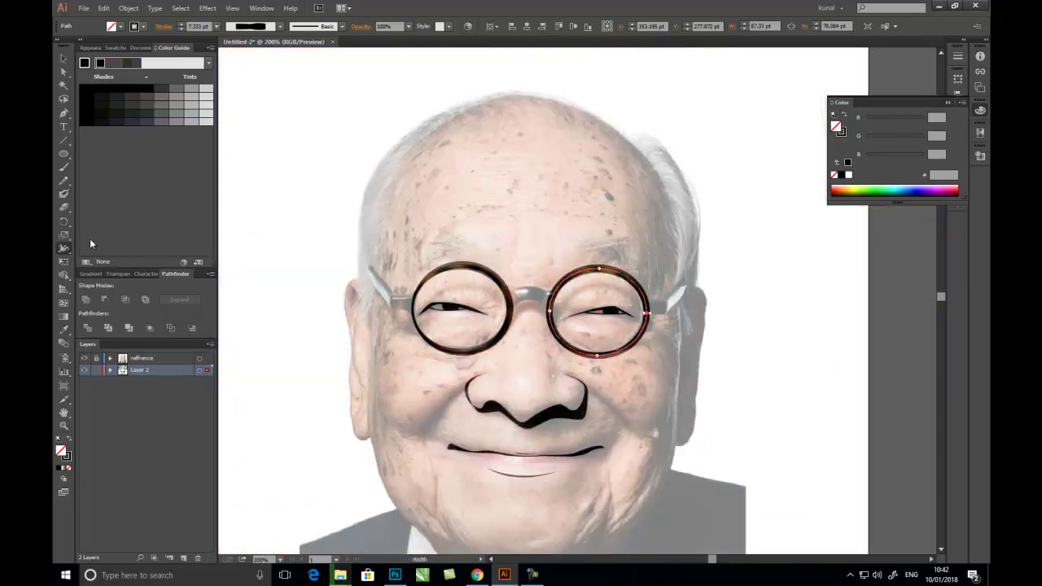
click(65, 59)
click(414, 316)
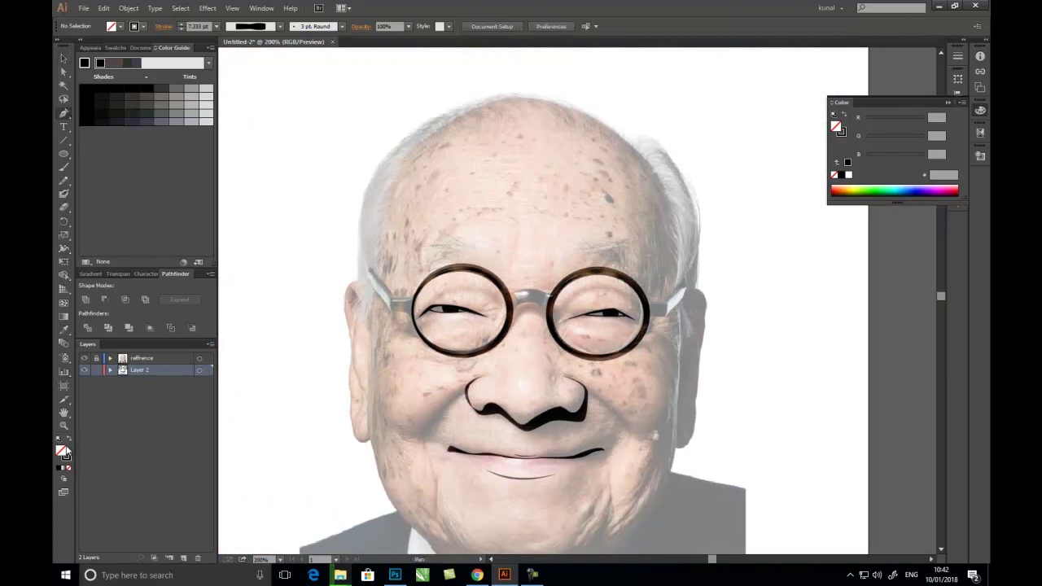
Switch to black fill with no stroke and trace the left temple arm
click(68, 440)
scroll(544, 290, up, 2)
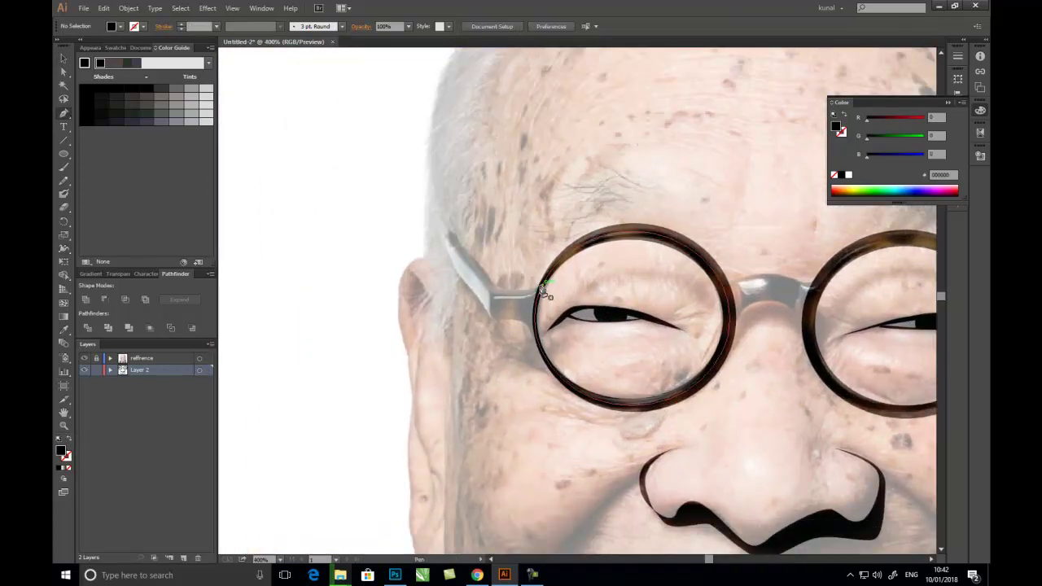
drag(544, 290, 505, 295)
click(441, 214)
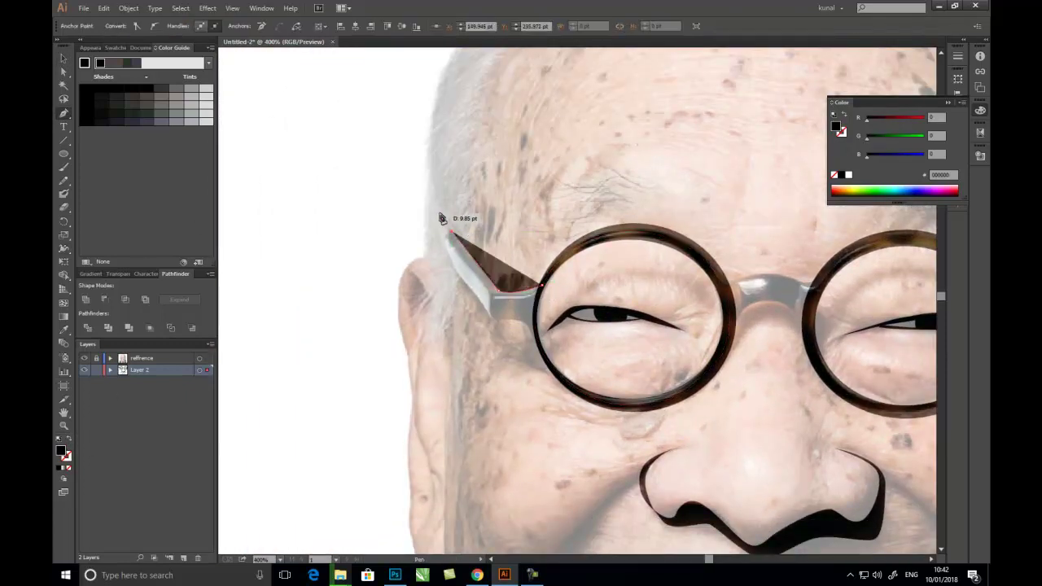
click(445, 251)
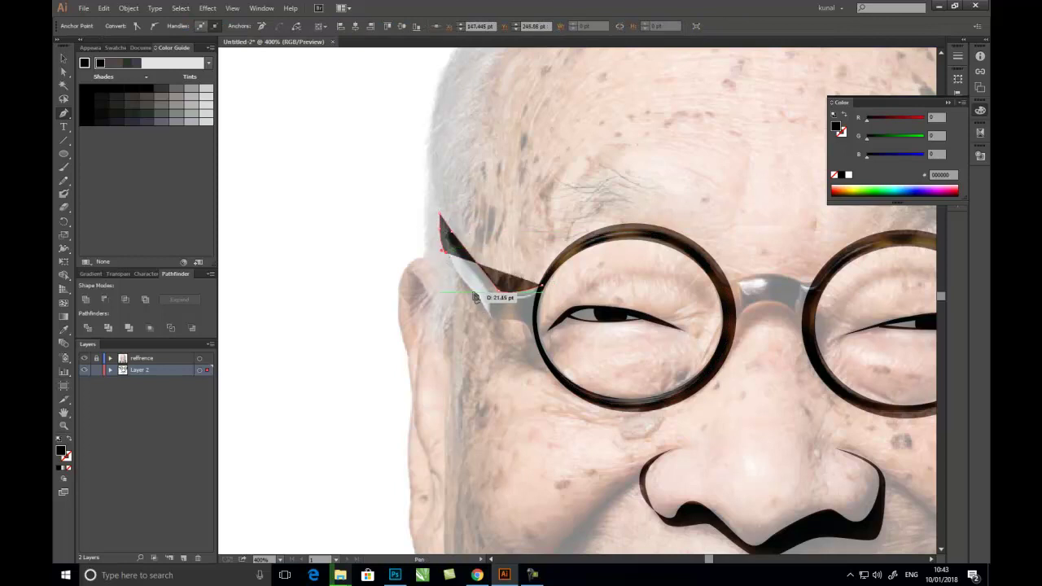
click(491, 317)
click(521, 320)
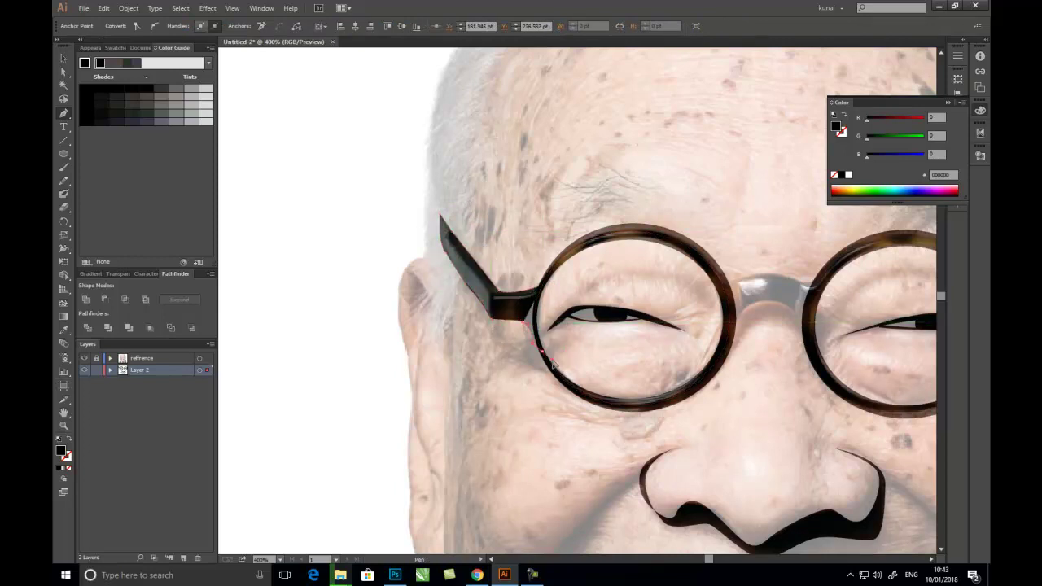
click(539, 350)
Trace the glasses' nose bridge as a black shape between the lenses
mouse_move(777, 330)
mouse_down()
mouse_move(561, 313)
mouse_move(537, 290)
mouse_up()
click(588, 309)
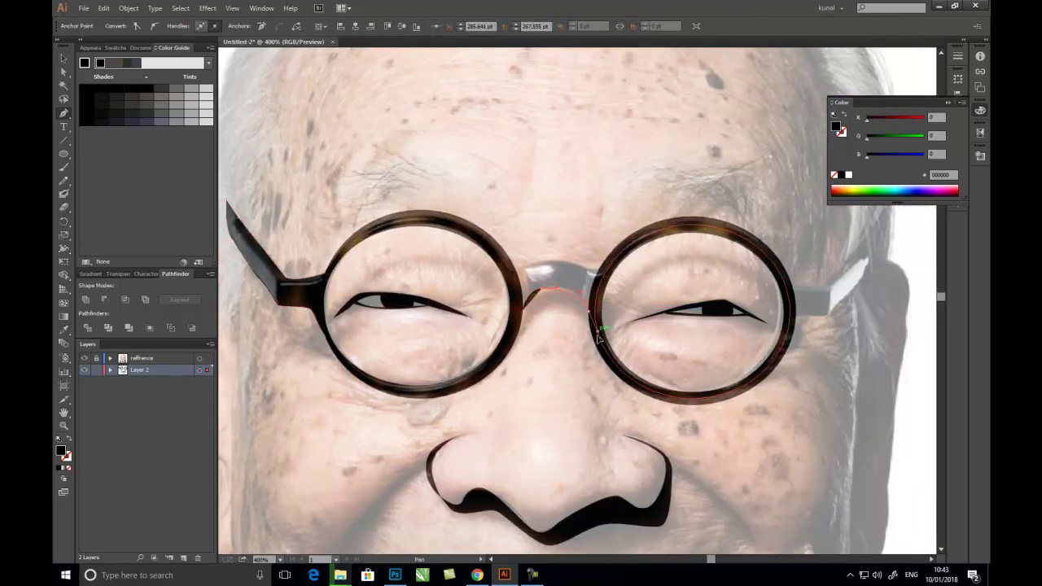
mouse_move(590, 313)
mouse_down()
mouse_move(592, 276)
mouse_move(573, 262)
mouse_up()
click(528, 271)
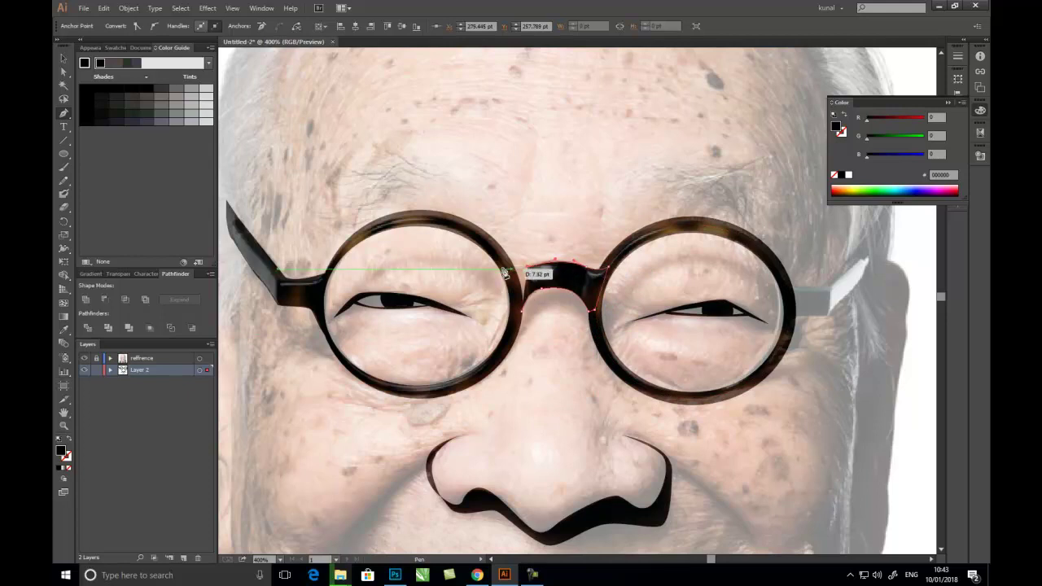
click(501, 256)
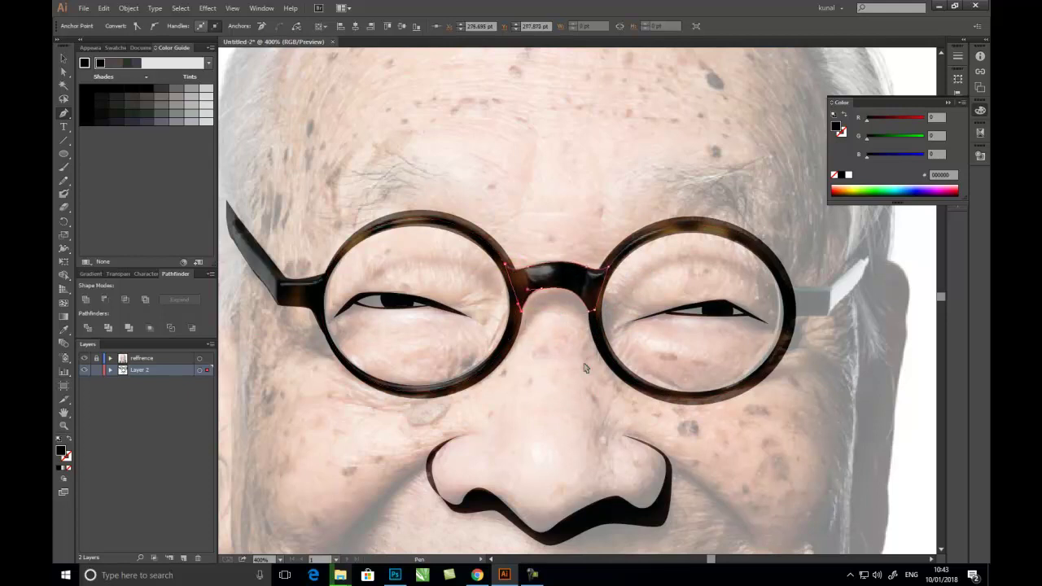
Trace the right temple arm as a closed black shape
drag(583, 368, 362, 355)
click(557, 274)
drag(596, 275, 629, 256)
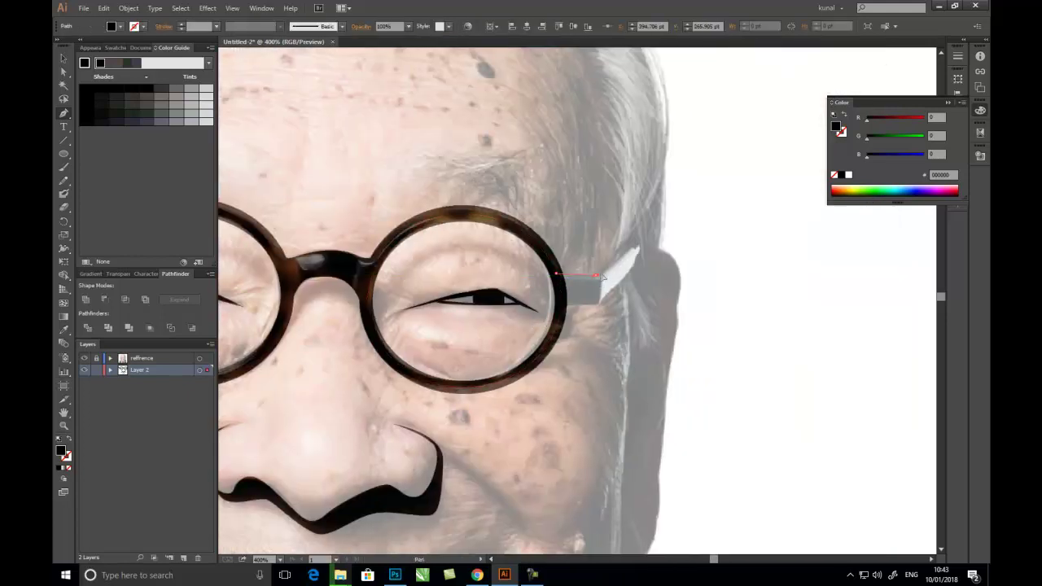
click(637, 246)
click(640, 259)
drag(599, 301, 584, 312)
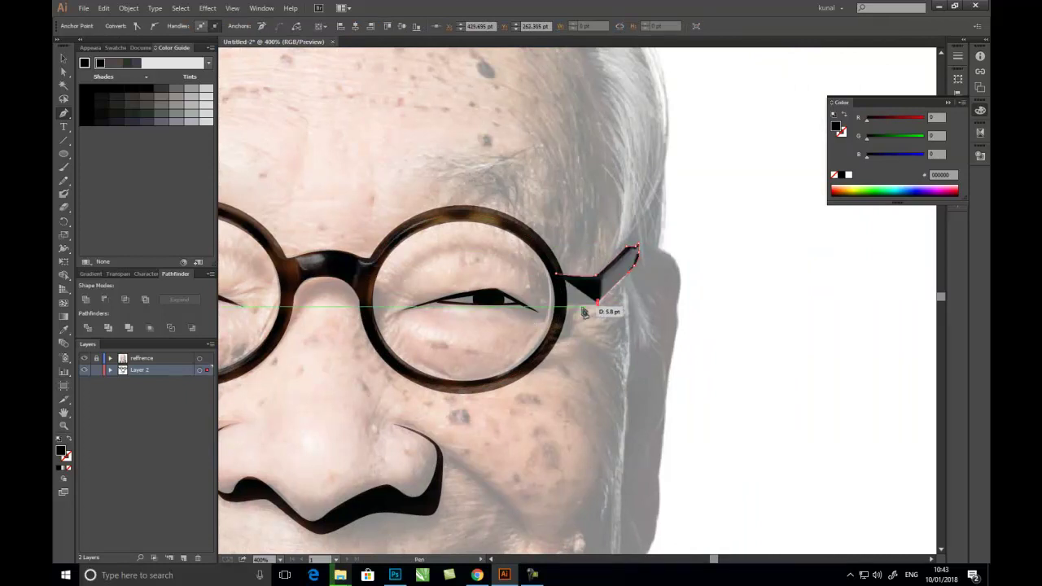
click(558, 306)
key(ctrl+shift+a)
key(ctrl+minus)
key(ctrl+minus)
drag(477, 405, 579, 406)
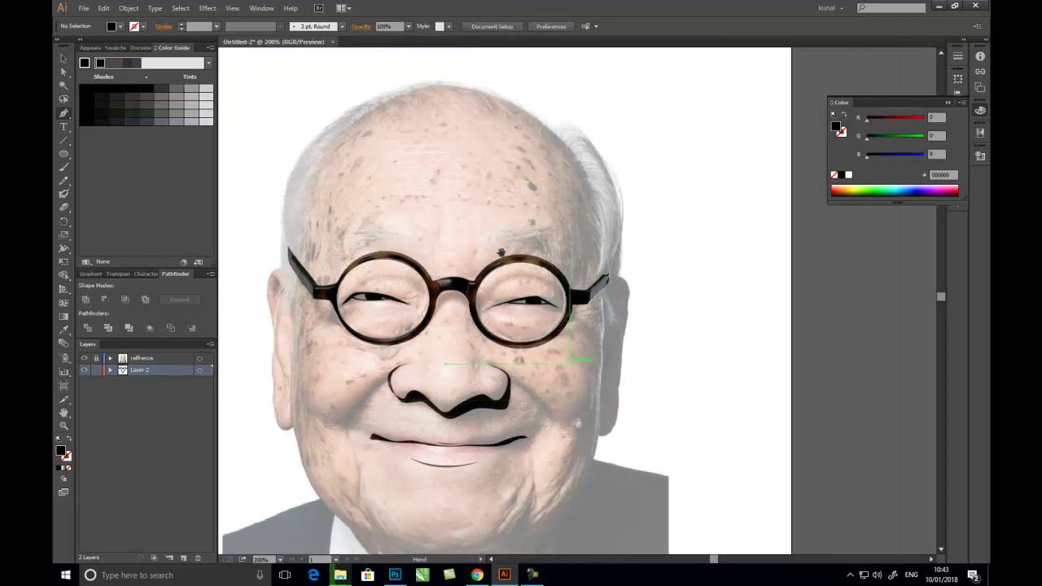
drag(501, 252, 545, 251)
key(ctrl+plus)
key(ctrl+plus)
Draw black lash lines along the left and right eyes
drag(456, 372, 522, 313)
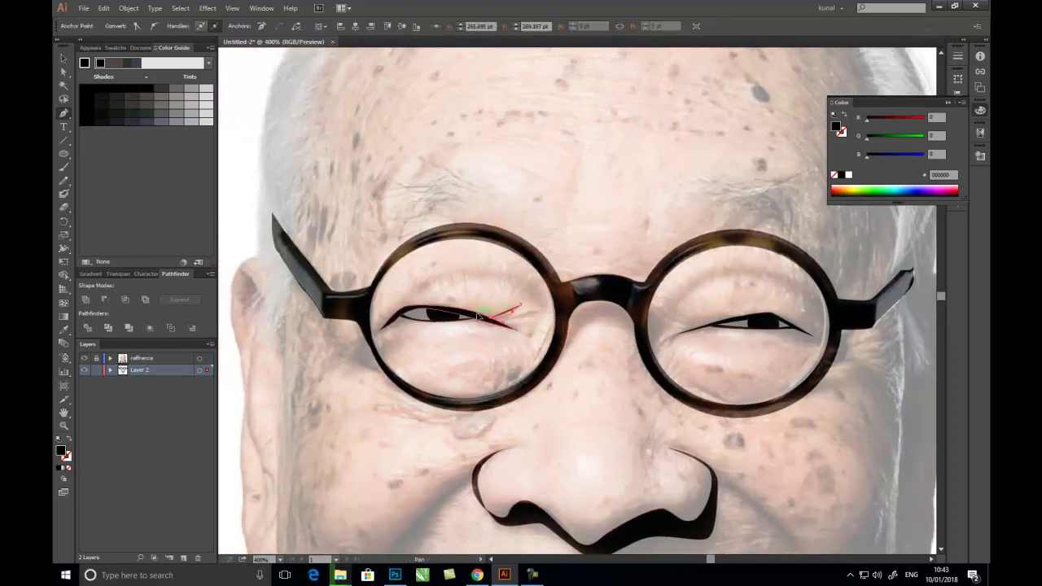
drag(499, 322, 498, 328)
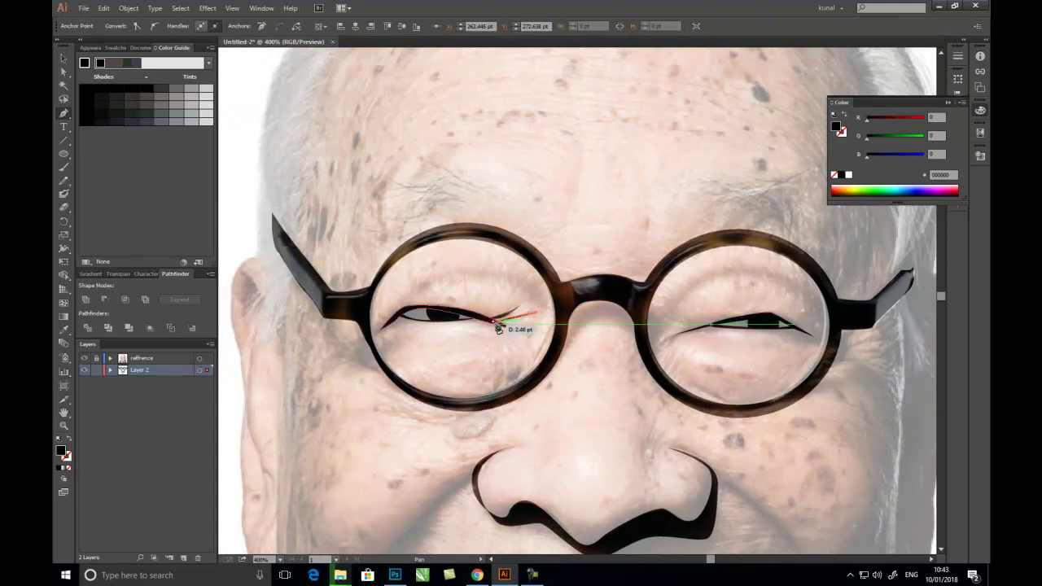
ctrl+click(489, 348)
scroll(662, 337, right, 1)
drag(646, 334, 653, 339)
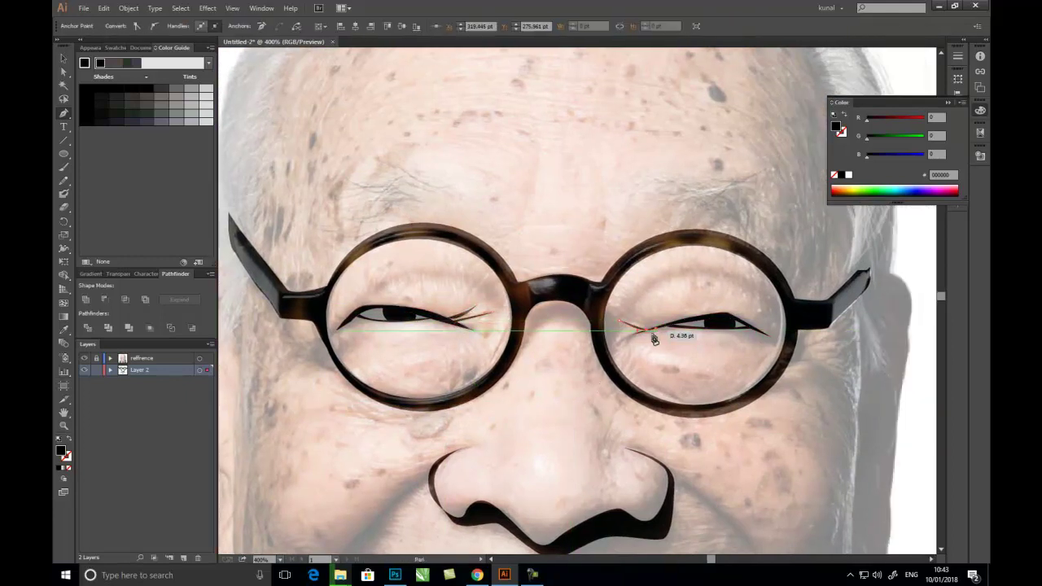
click(655, 333)
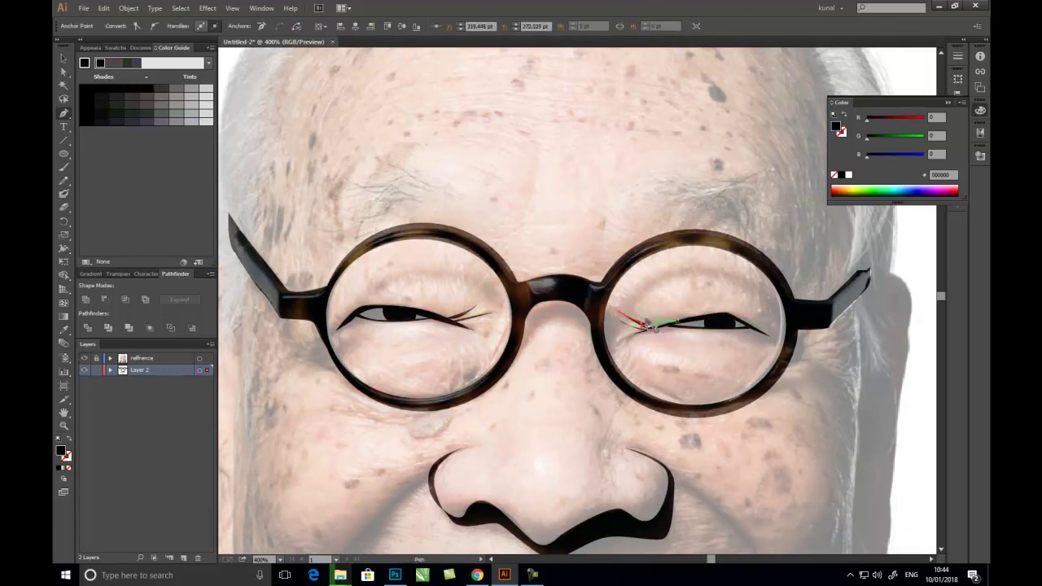
Draw a black eyelid crease shape arching over the right eye
click(684, 278)
mouse_move(765, 303)
mouse_down()
mouse_move(741, 325)
mouse_move(780, 350)
mouse_up()
drag(756, 271, 761, 300)
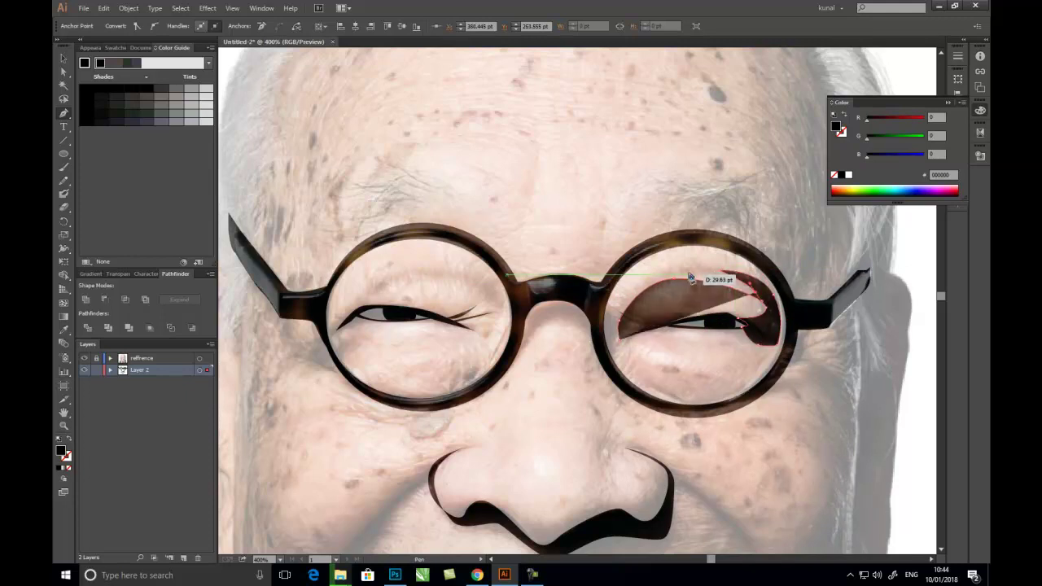
mouse_move(715, 266)
mouse_down()
mouse_move(630, 296)
mouse_move(621, 371)
mouse_move(619, 360)
mouse_up()
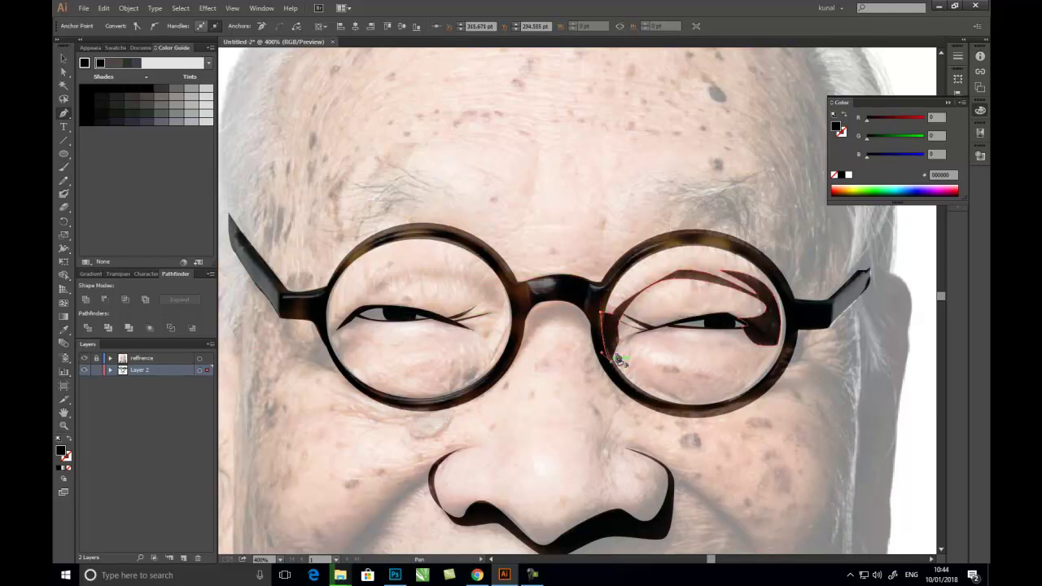
ctrl+click(692, 360)
click(690, 287)
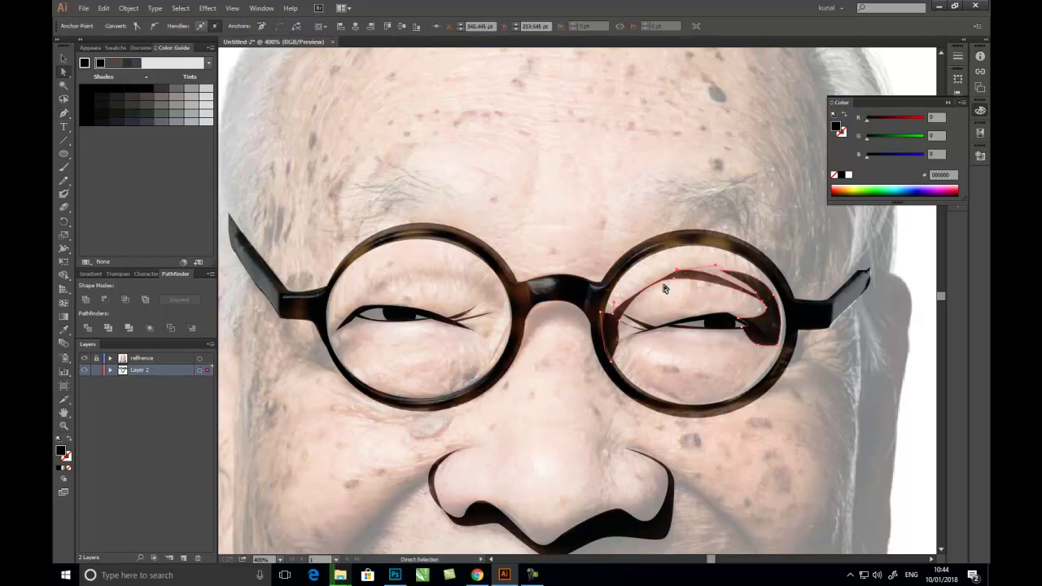
key(p)
Draw a black eyelid crease shape above the left eye inside the lens
mouse_move(507, 330)
mouse_down()
mouse_move(496, 356)
mouse_move(595, 336)
mouse_up()
drag(450, 322, 442, 335)
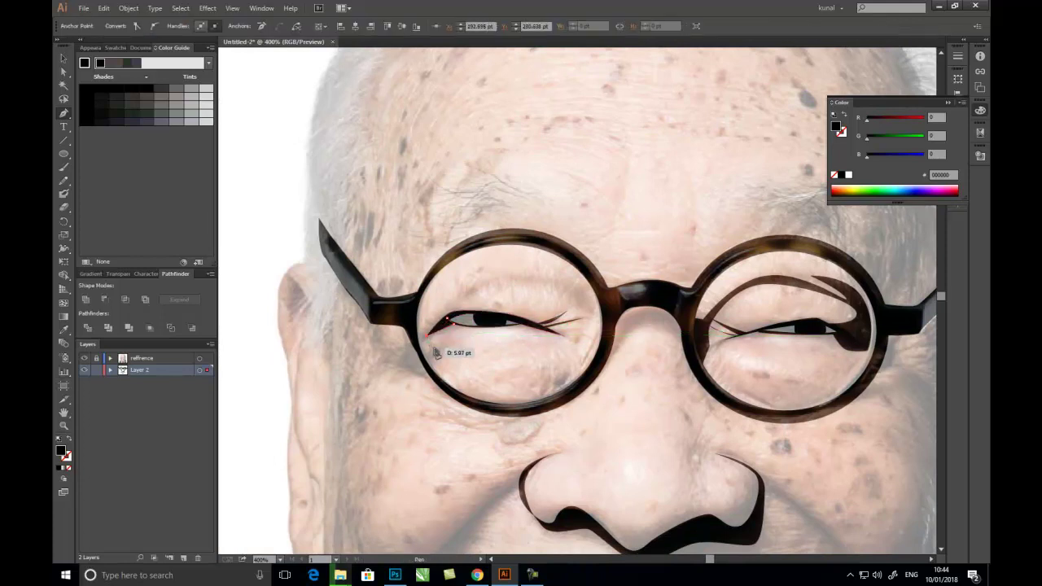
drag(433, 373, 434, 383)
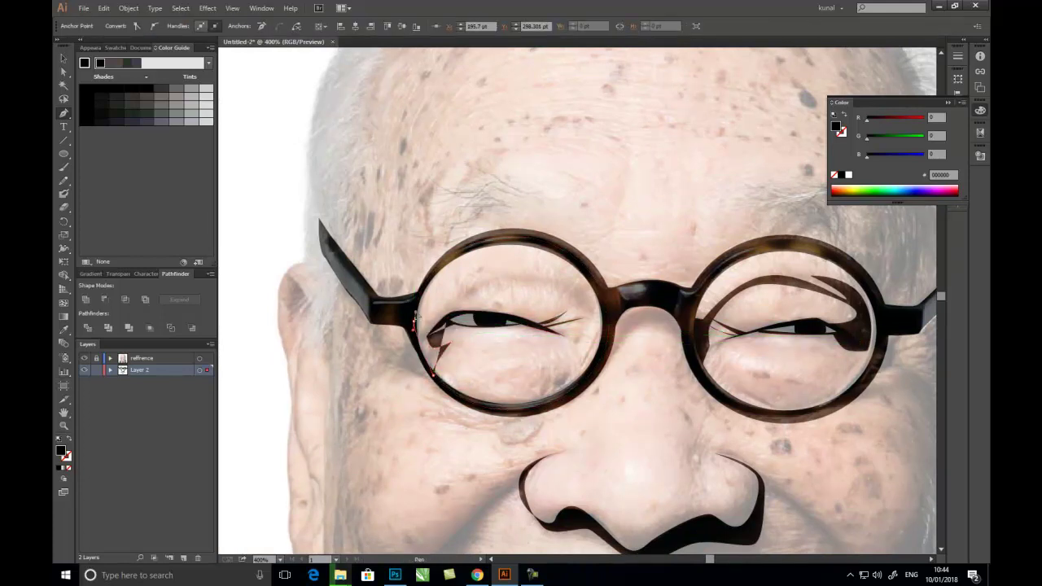
click(423, 330)
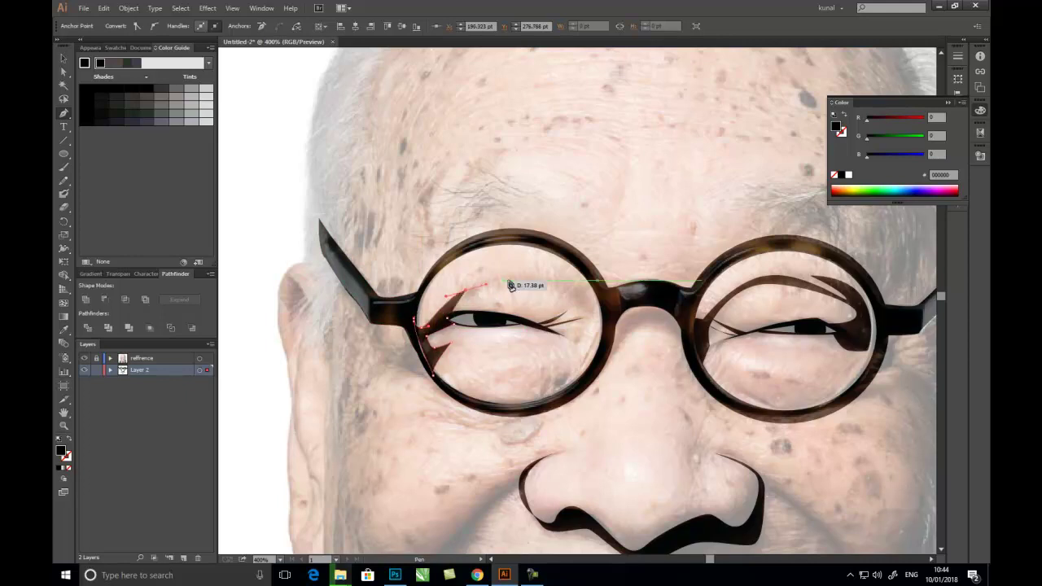
mouse_move(597, 286)
mouse_down()
mouse_move(599, 312)
mouse_move(468, 302)
mouse_move(453, 321)
mouse_up()
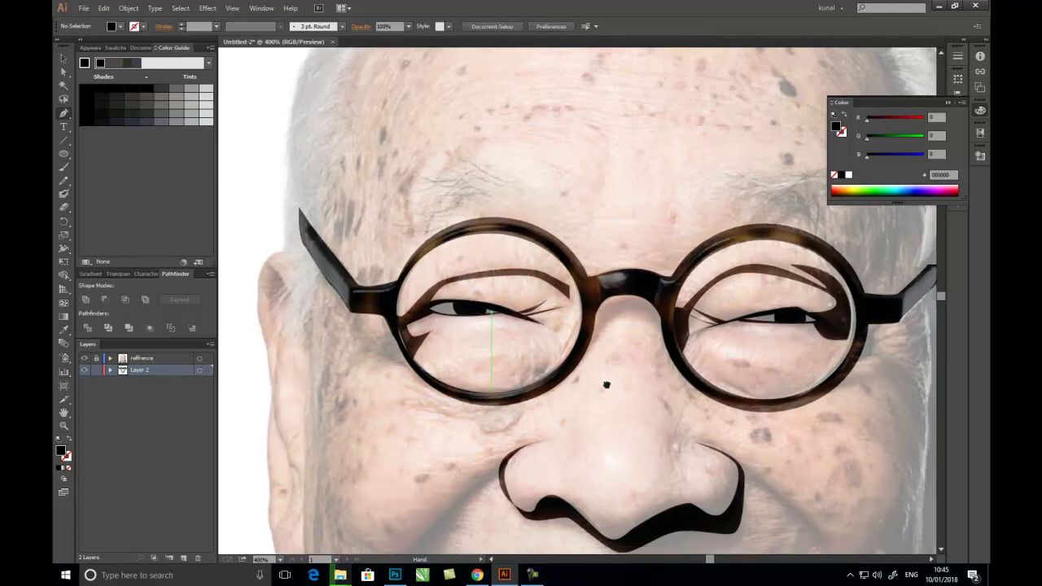
drag(513, 399, 460, 285)
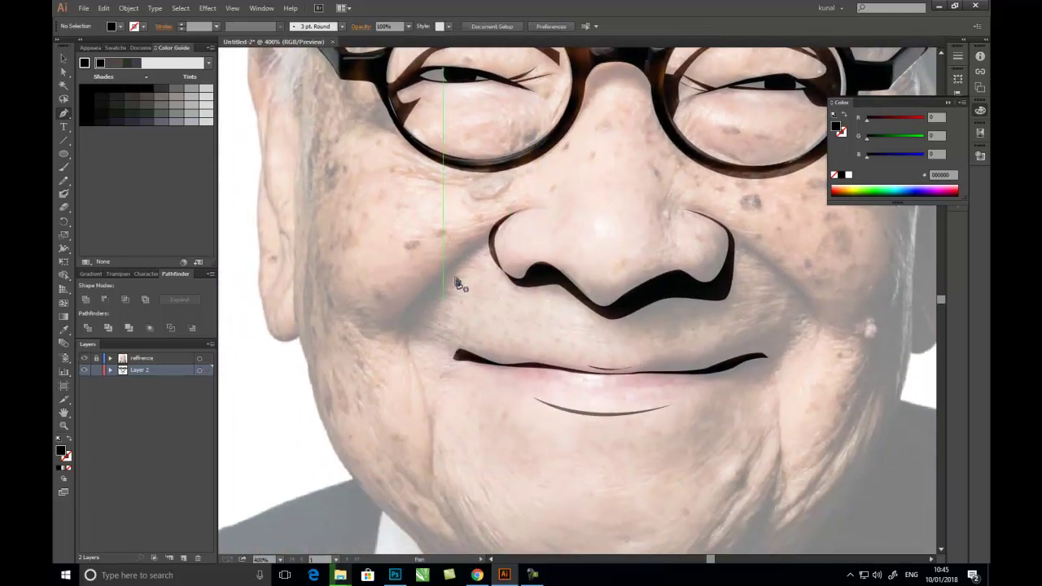
Draw closed black smile-line shapes from both sides of the nose down the cheeks
click(492, 237)
drag(399, 317, 439, 324)
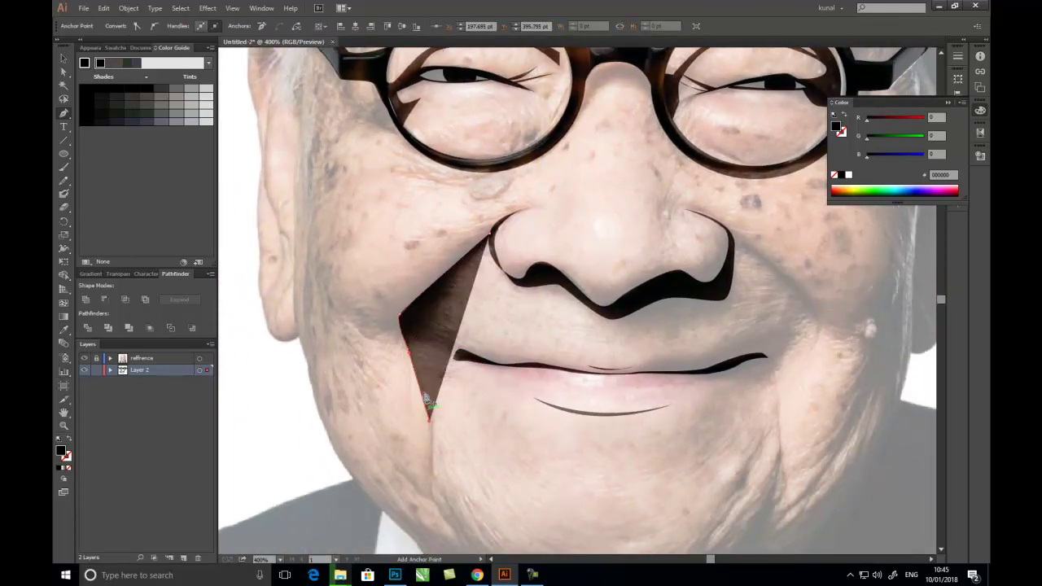
click(493, 236)
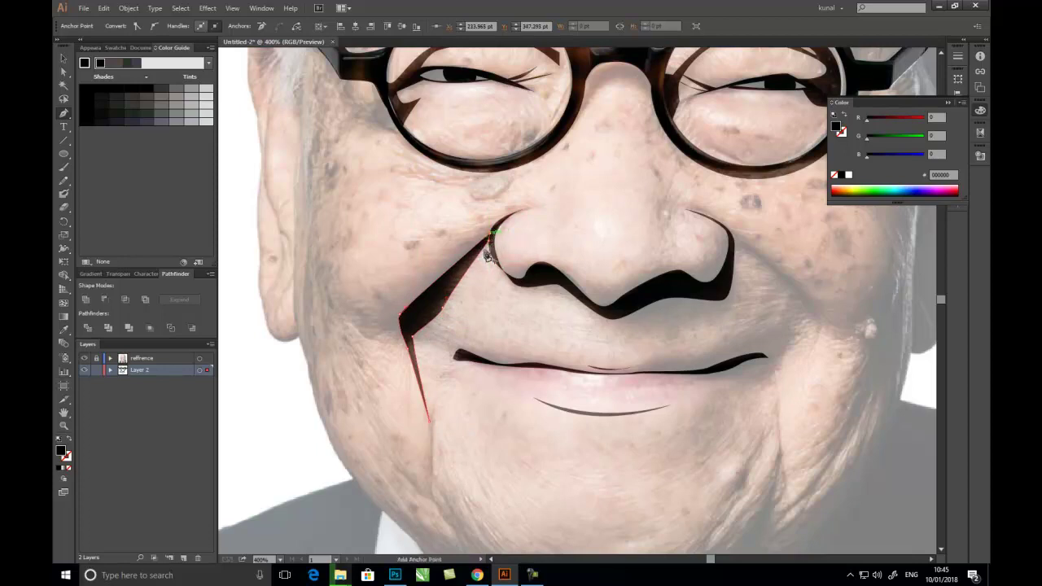
drag(813, 292, 715, 282)
click(637, 232)
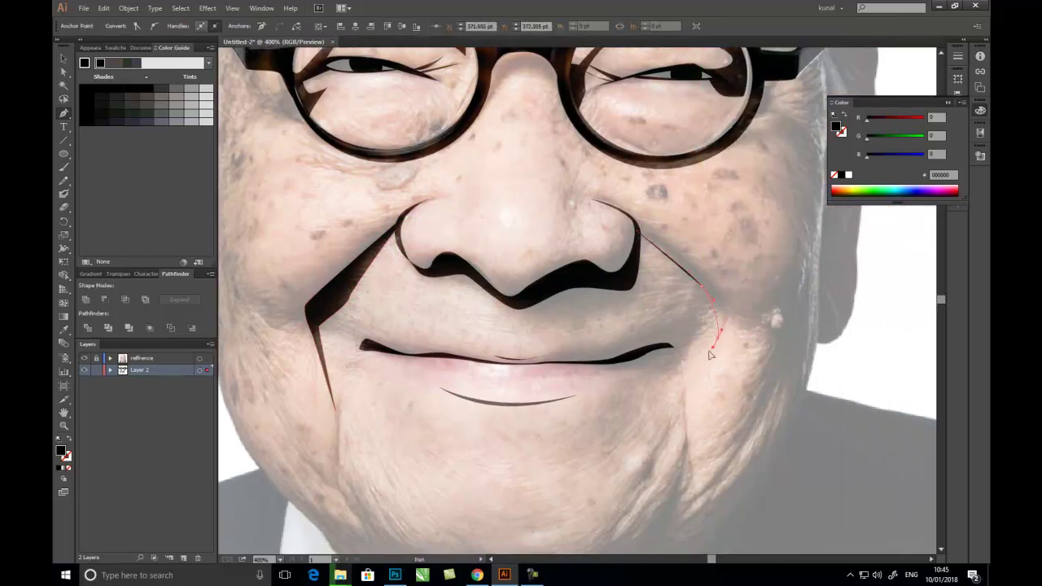
drag(717, 338, 720, 346)
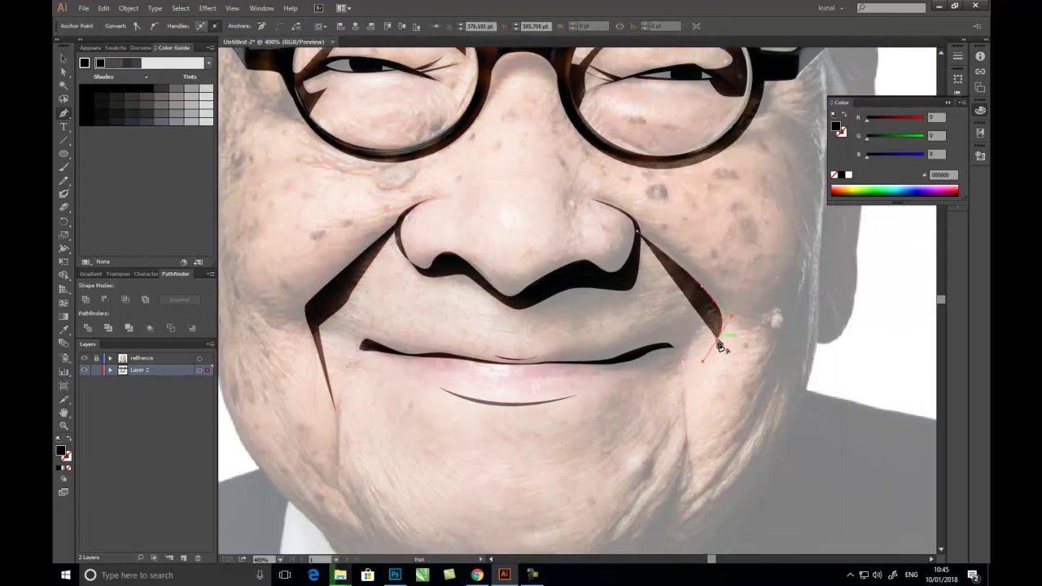
click(637, 232)
key(ctrl+shift+a)
Add a closed black shadow shape at the right corner of the mouth
click(555, 359)
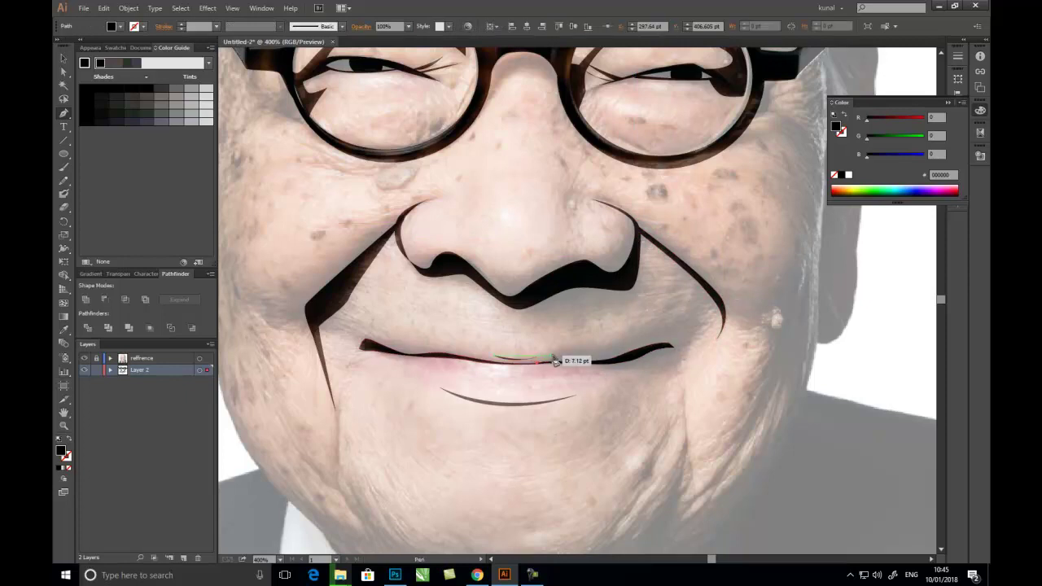
drag(653, 332, 694, 313)
click(696, 309)
click(676, 366)
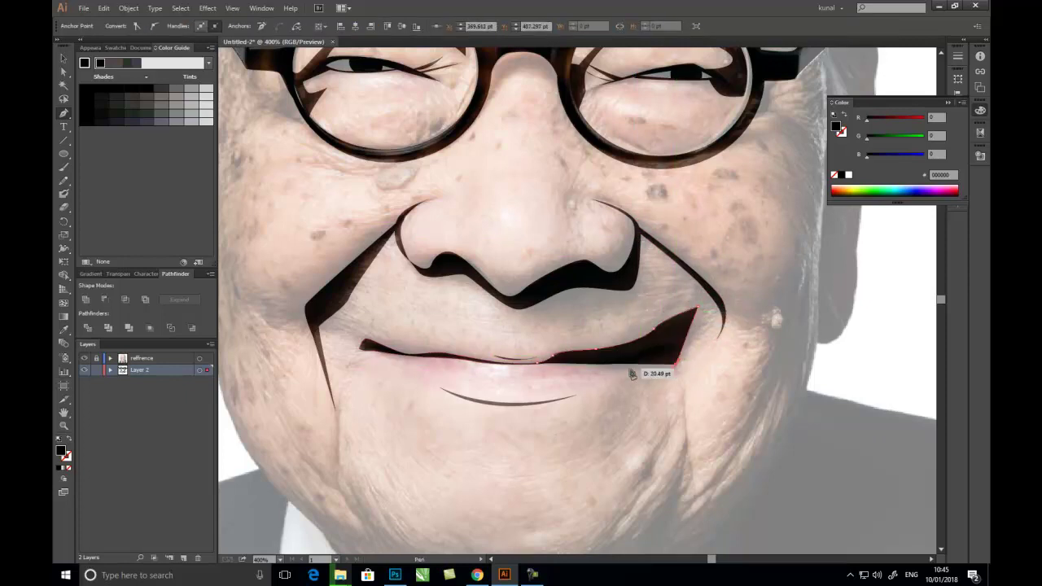
click(547, 358)
key(ctrl+minus)
key(ctrl+minus)
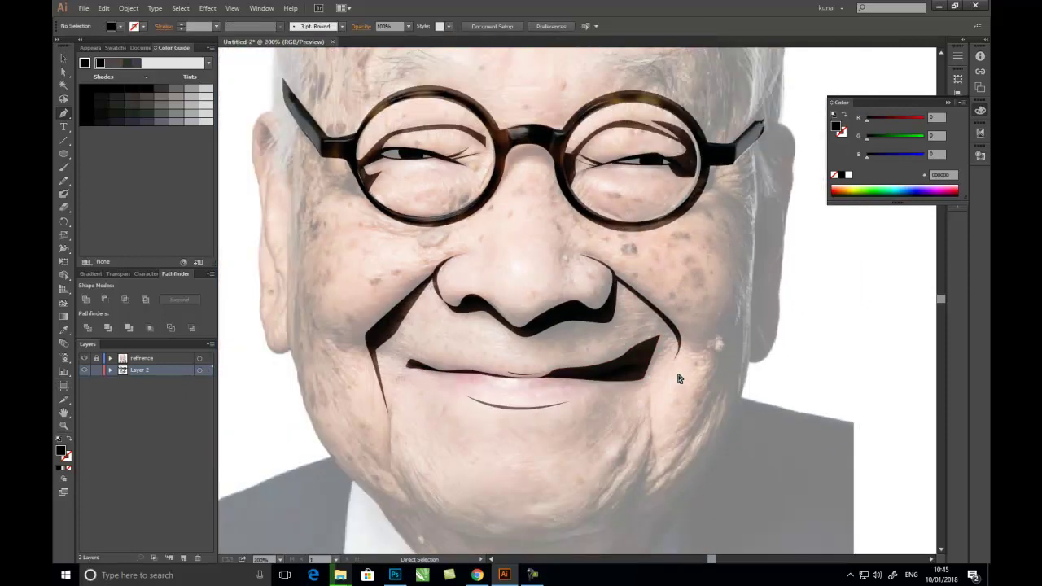
key(ctrl+minus)
key(ctrl+minus)
key(ctrl+shift+a)
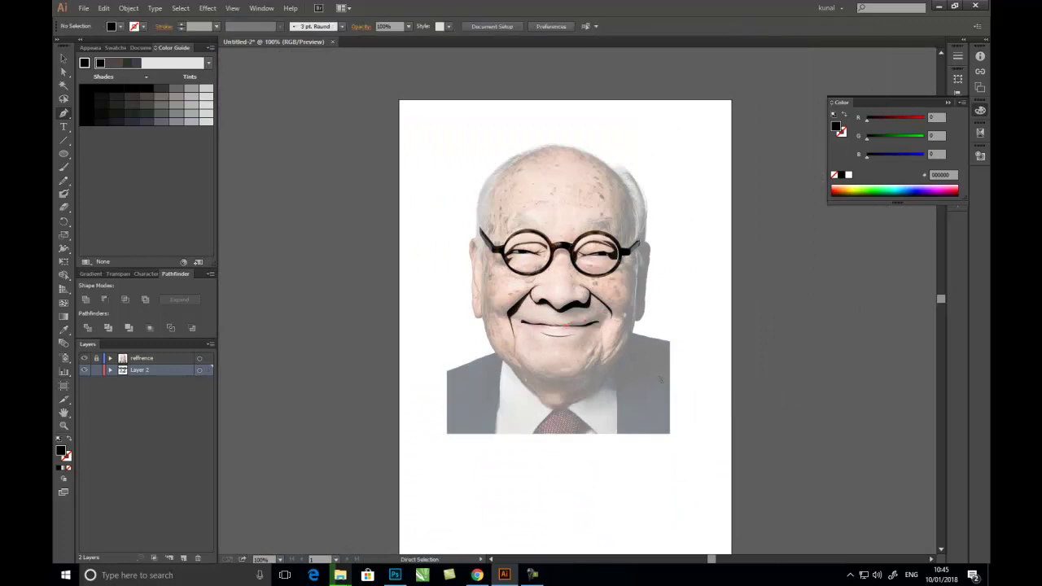
Draw a thin black crescent shape along the chin
key(ctrl+plus)
key(ctrl+plus)
key(ctrl+plus)
scroll(570, 325, down, 1)
click(417, 345)
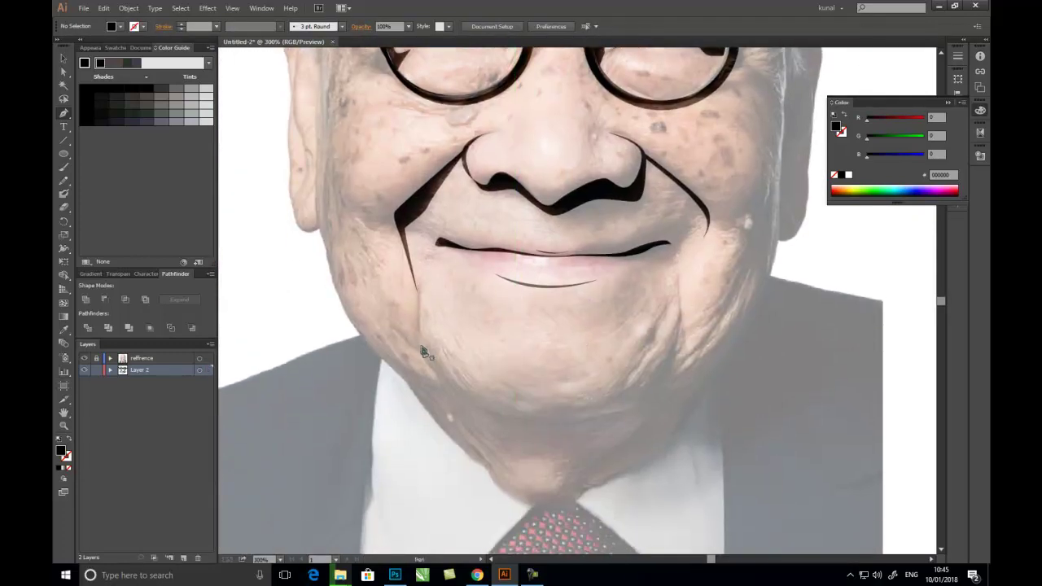
drag(483, 408, 517, 420)
drag(645, 396, 697, 337)
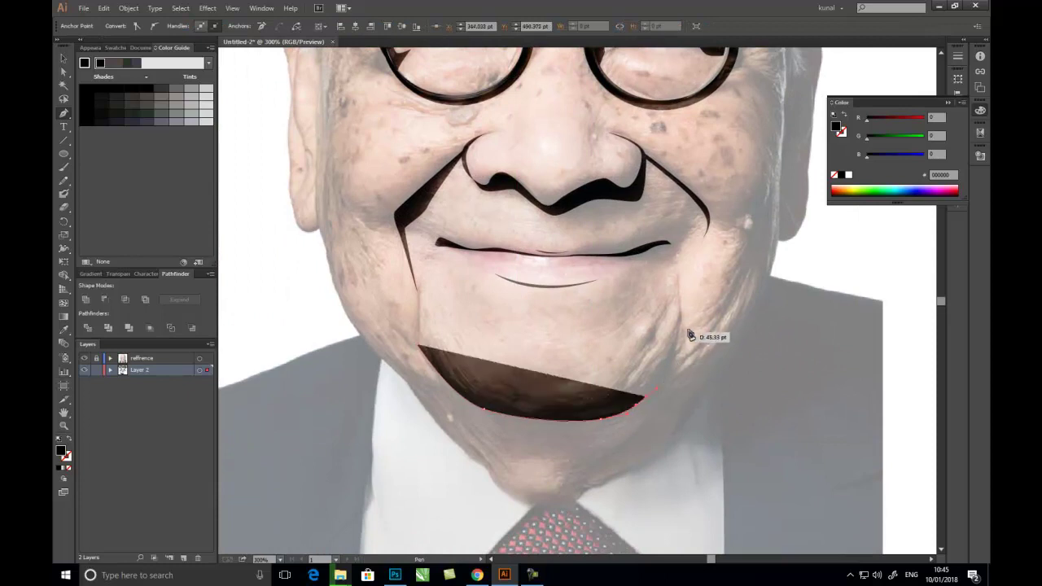
drag(681, 283, 669, 200)
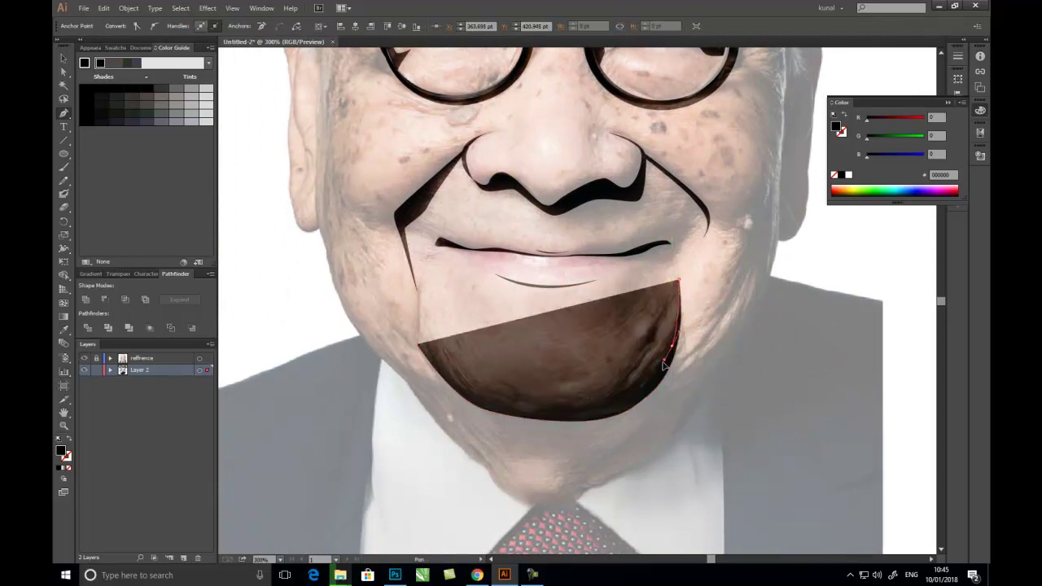
drag(493, 402, 459, 388)
click(417, 345)
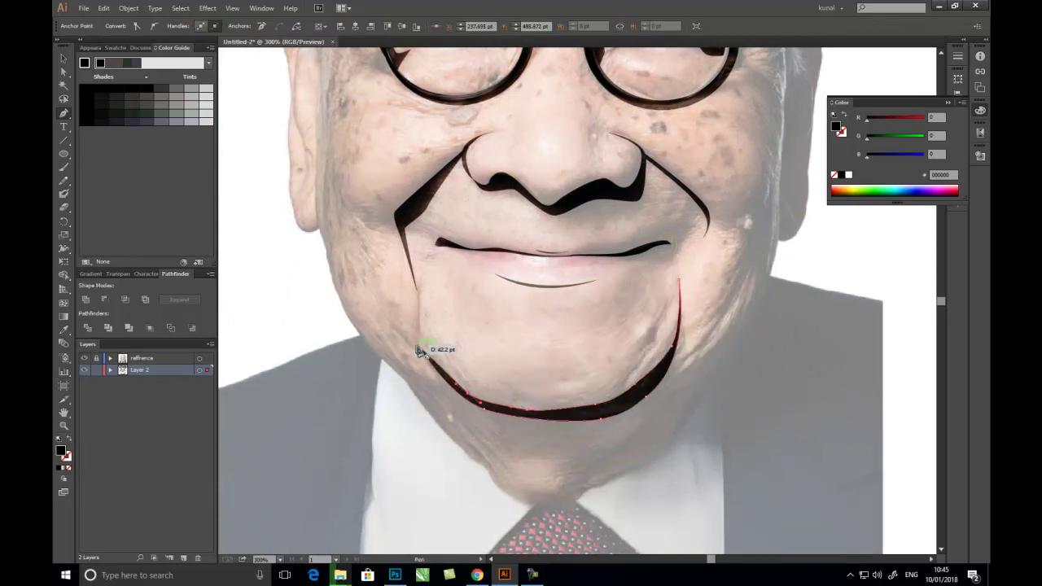
ctrl+click(552, 408)
Reshape the chin path's anchors and add a stroke along the right side of the chin
ctrl+click(466, 375)
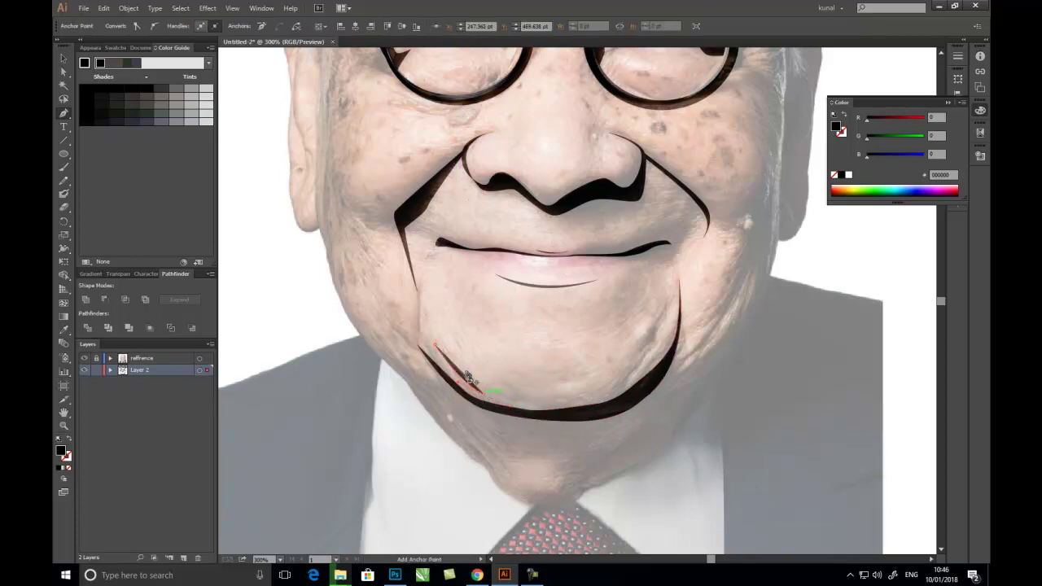
drag(413, 310, 459, 359)
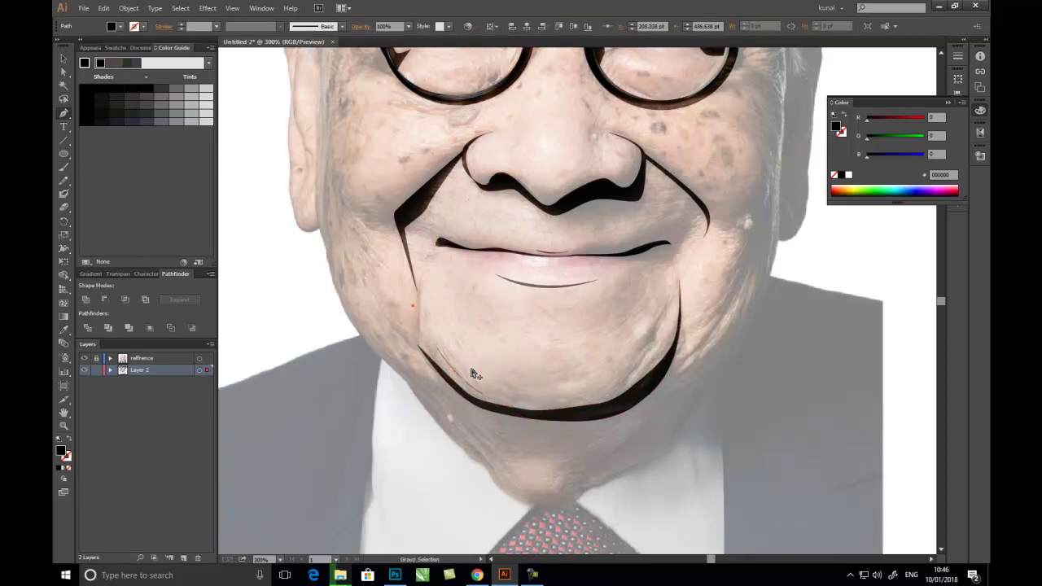
ctrl+click(466, 382)
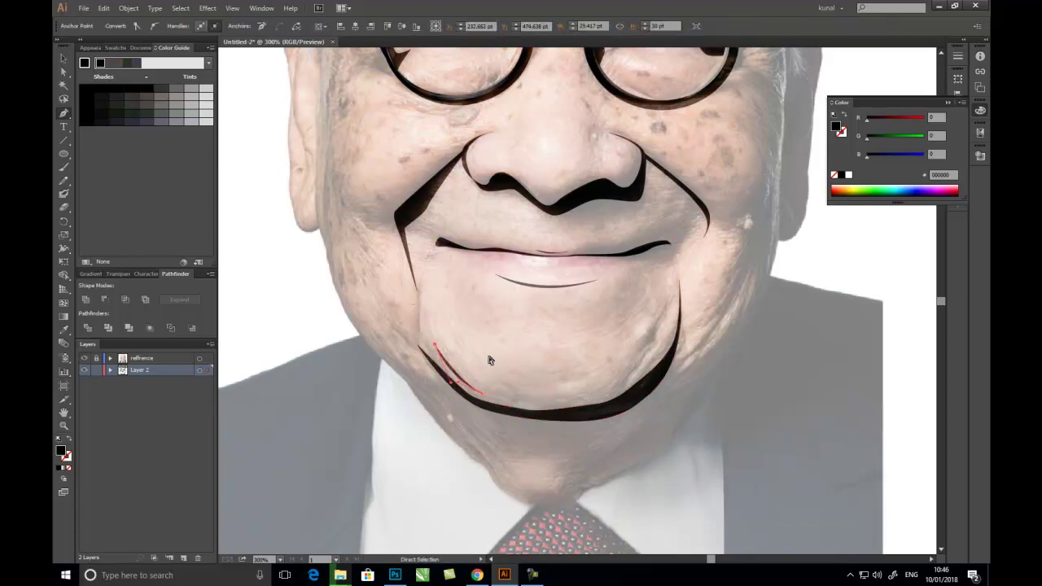
drag(619, 383, 672, 315)
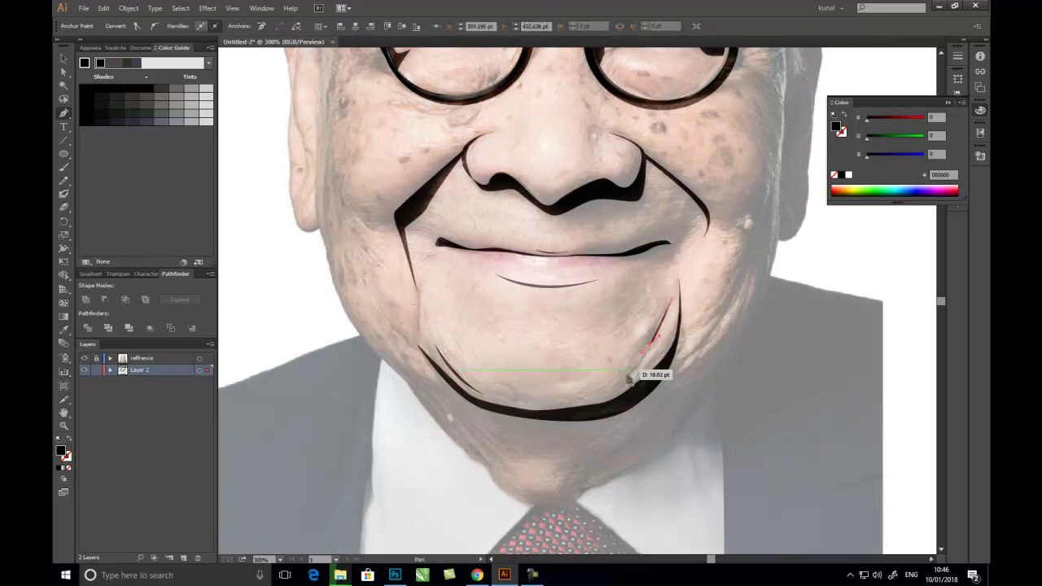
ctrl+click(677, 262)
ctrl+click(645, 397)
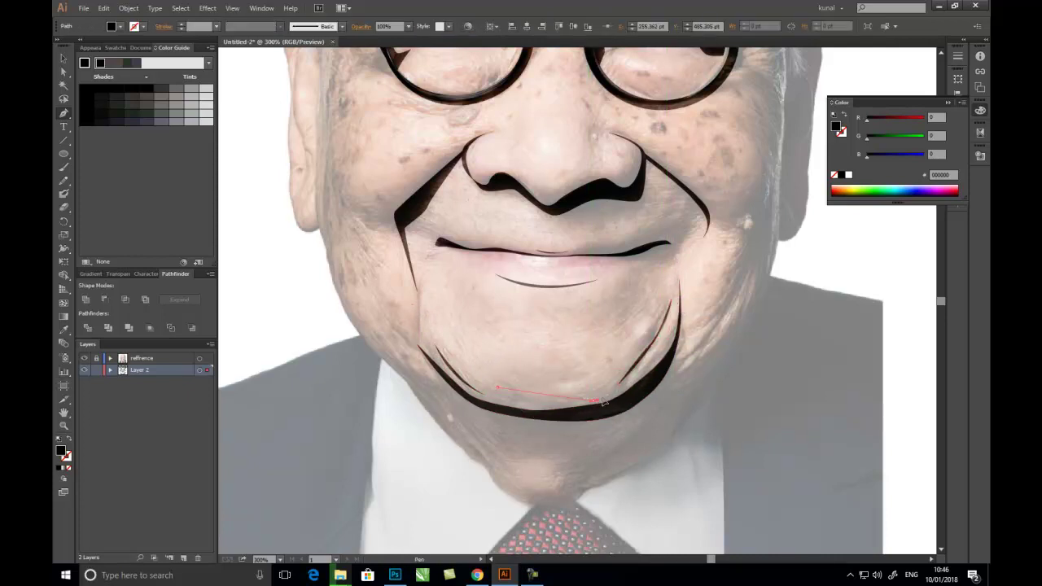
mouse_move(646, 397)
mouse_down()
mouse_move(600, 410)
mouse_move(502, 392)
mouse_up()
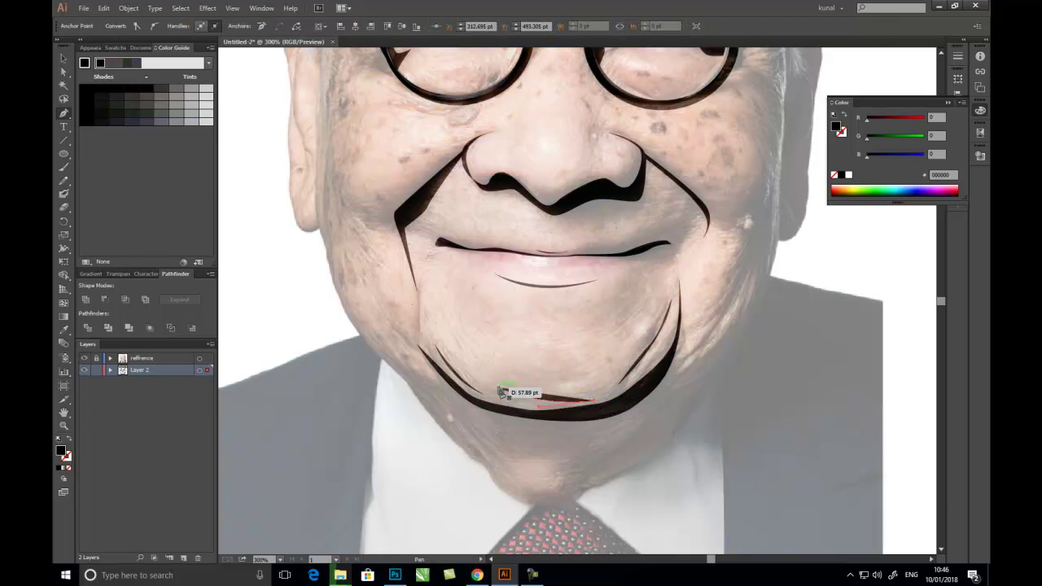
Draw a thin black jaw shape running down the left cheek to the chin
ctrl+click(462, 364)
drag(310, 208, 329, 249)
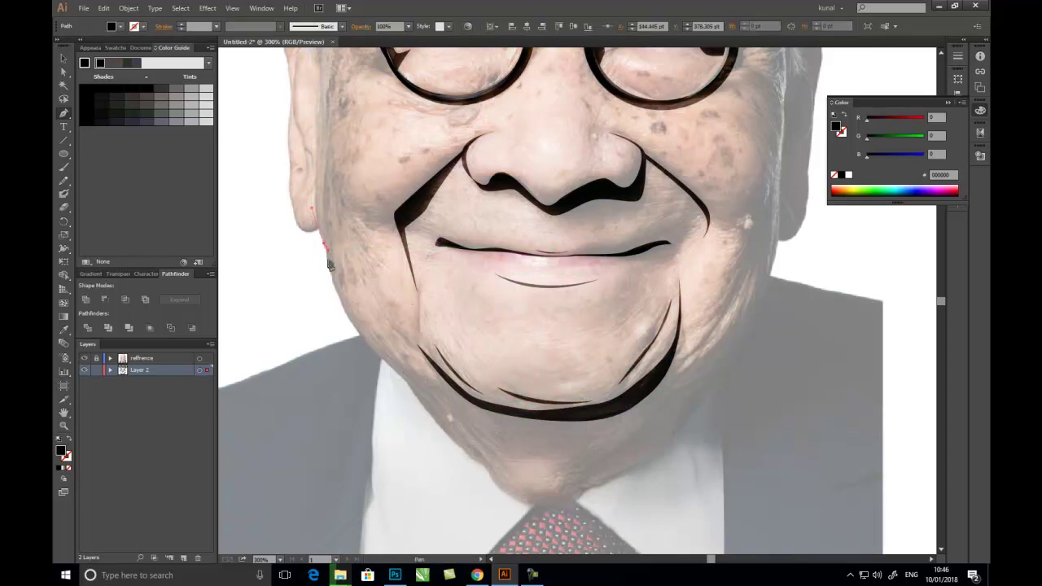
drag(342, 310, 354, 329)
drag(400, 377, 442, 419)
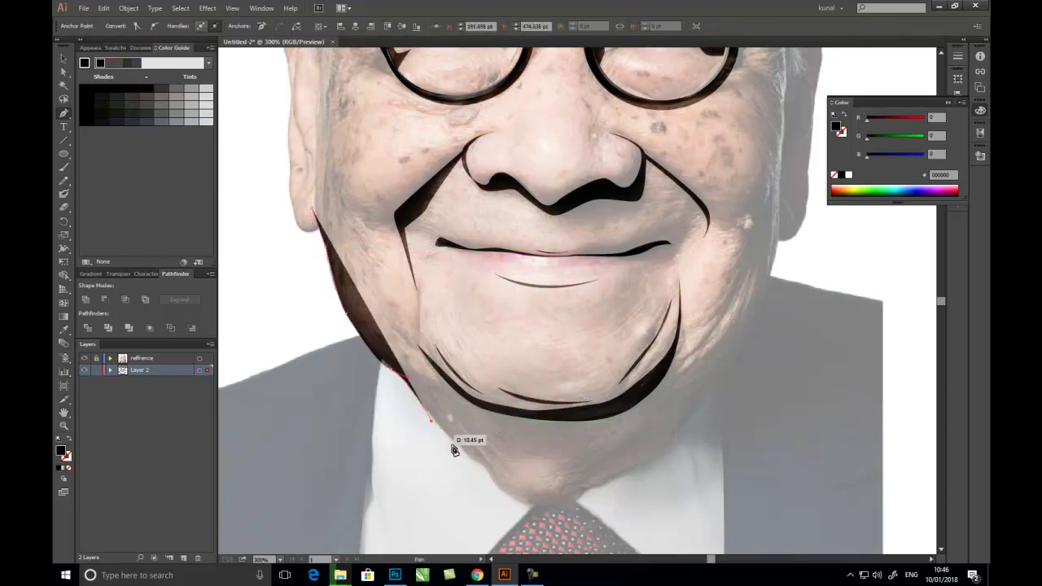
mouse_move(487, 471)
mouse_down()
mouse_move(528, 511)
mouse_move(496, 480)
mouse_up()
drag(438, 411, 465, 435)
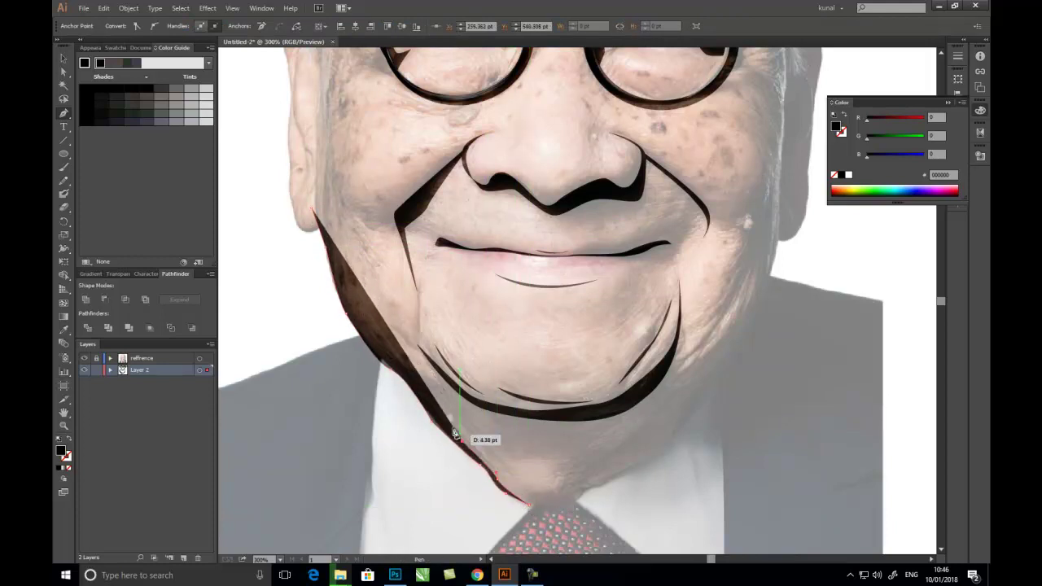
click(515, 486)
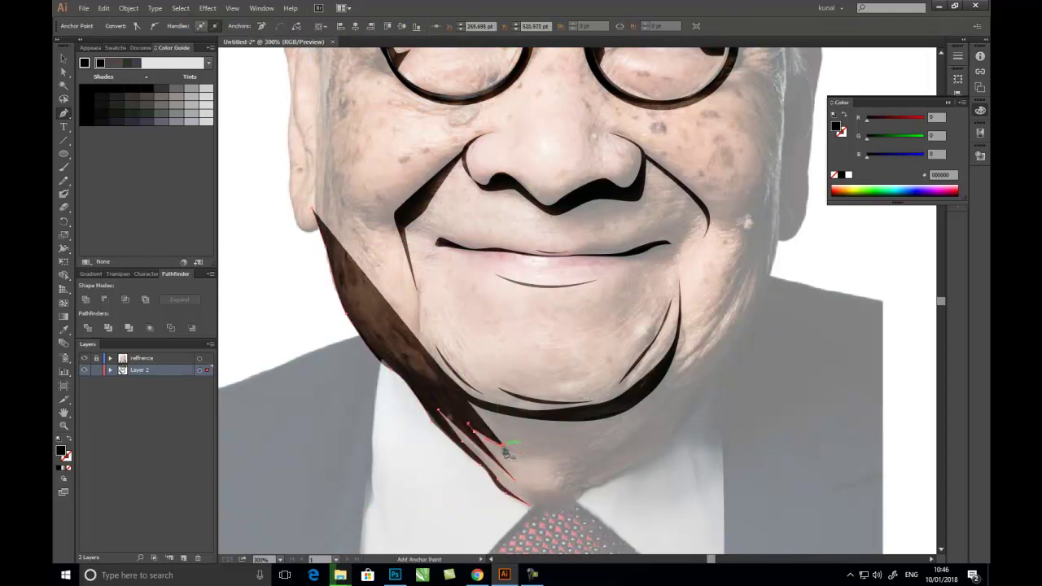
Add a spiky strand below the chin that runs back up the left jaw toward the ear
mouse_move(504, 447)
mouse_down()
mouse_move(473, 410)
mouse_move(494, 400)
mouse_up()
click(546, 439)
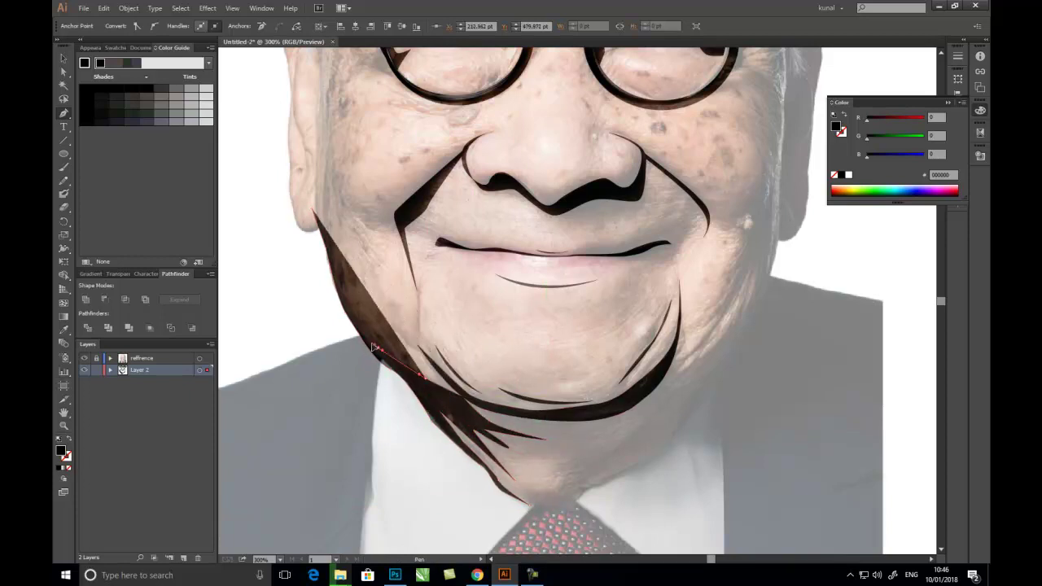
drag(359, 314, 362, 330)
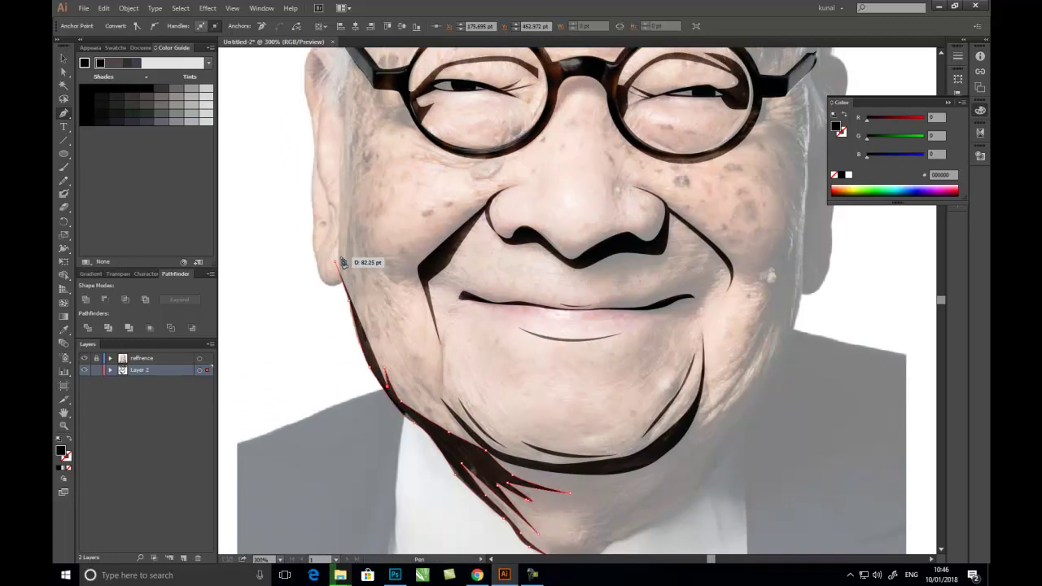
mouse_move(343, 262)
mouse_down()
mouse_move(356, 267)
mouse_move(341, 204)
mouse_up()
drag(340, 267, 340, 269)
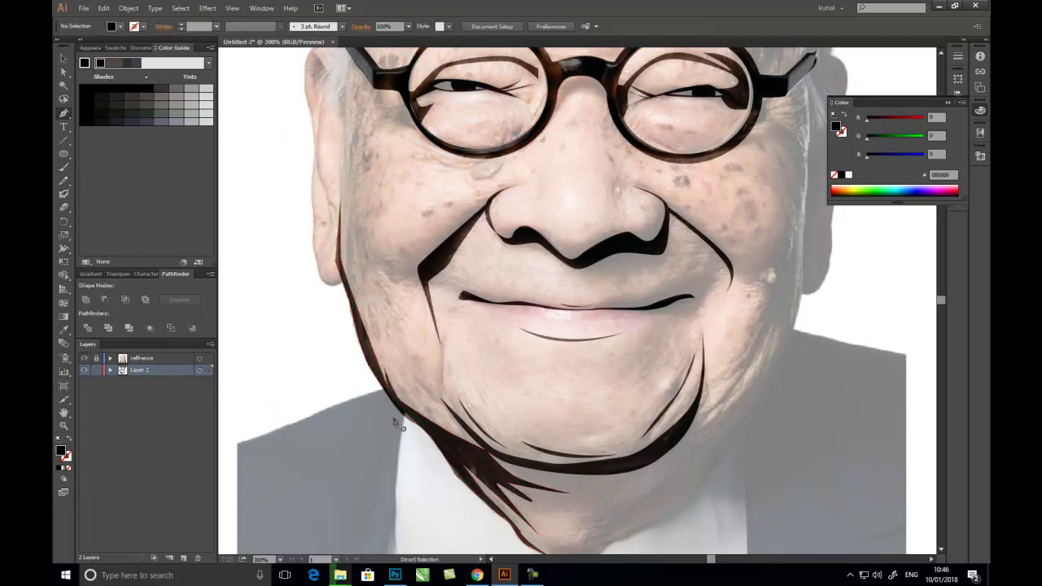
key(ctrl+minus)
key(ctrl+minus)
Toggle the reference photo off and on to check the traced line art
click(84, 358)
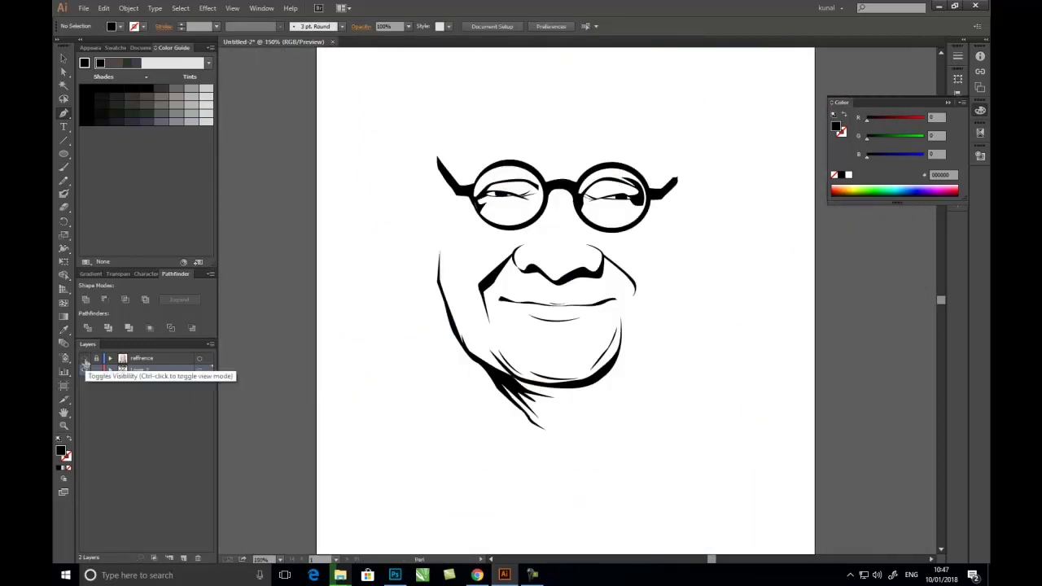
click(84, 358)
scroll(615, 384, up, 2)
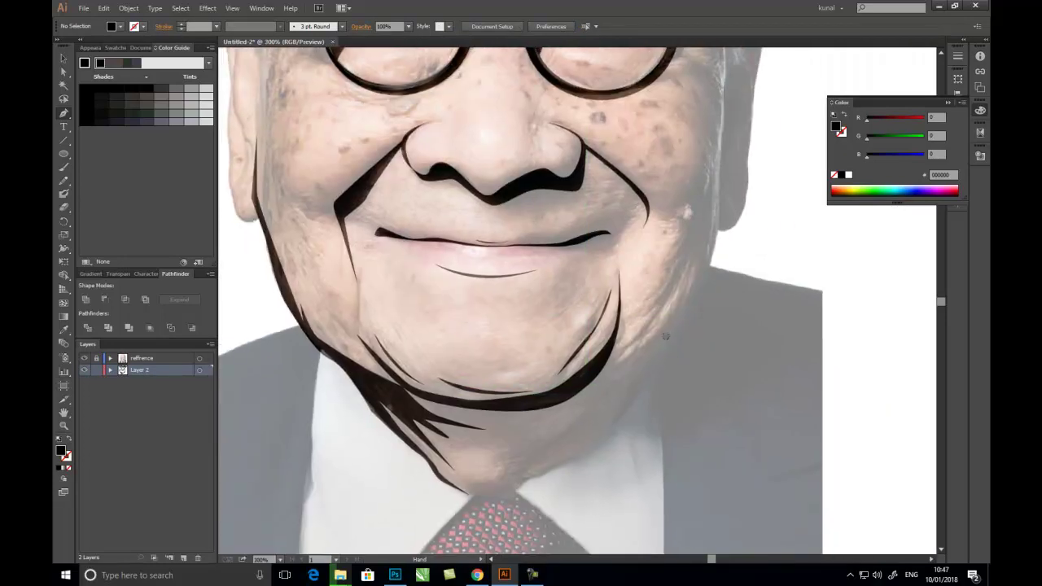
scroll(614, 384, up, 5)
scroll(615, 383, right, 2)
Start a black shape from the right glasses temple down the face edge toward the chin
drag(673, 165, 673, 244)
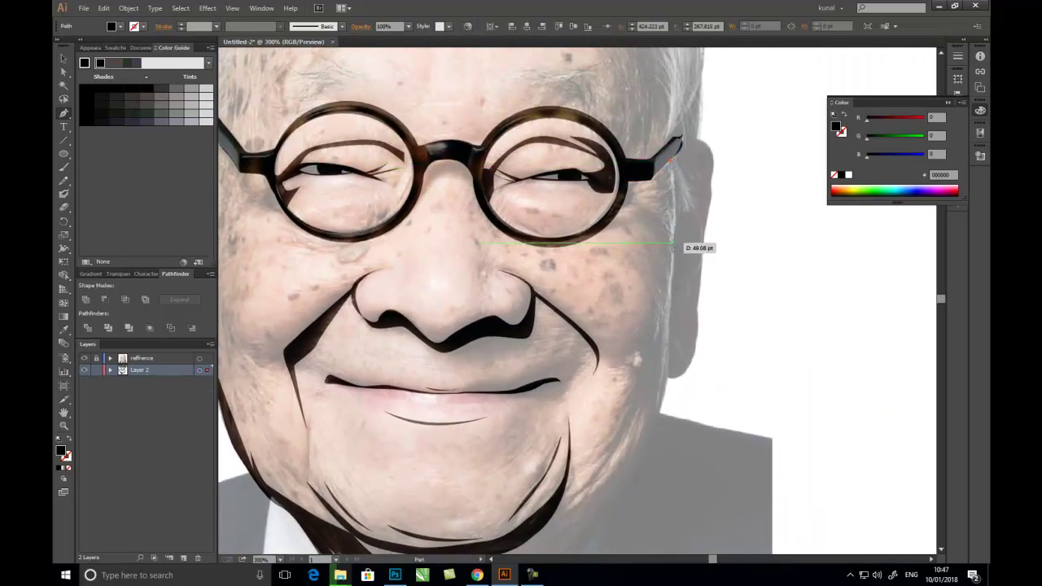
scroll(669, 338, down, 3)
click(651, 330)
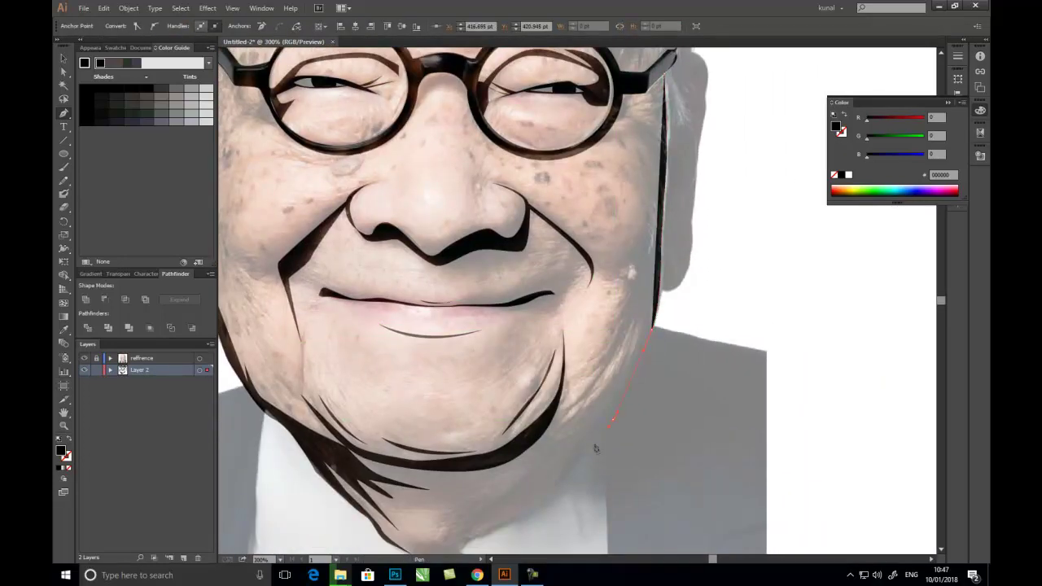
drag(550, 498, 554, 495)
scroll(551, 495, down, 6)
scroll(551, 495, left, 1)
mouse_move(515, 371)
mouse_down()
mouse_move(505, 337)
mouse_move(539, 305)
mouse_move(600, 302)
mouse_up()
Extend the filled shape up the right jaw with a spiky strand point
scroll(539, 306, up, 5)
drag(633, 197, 632, 232)
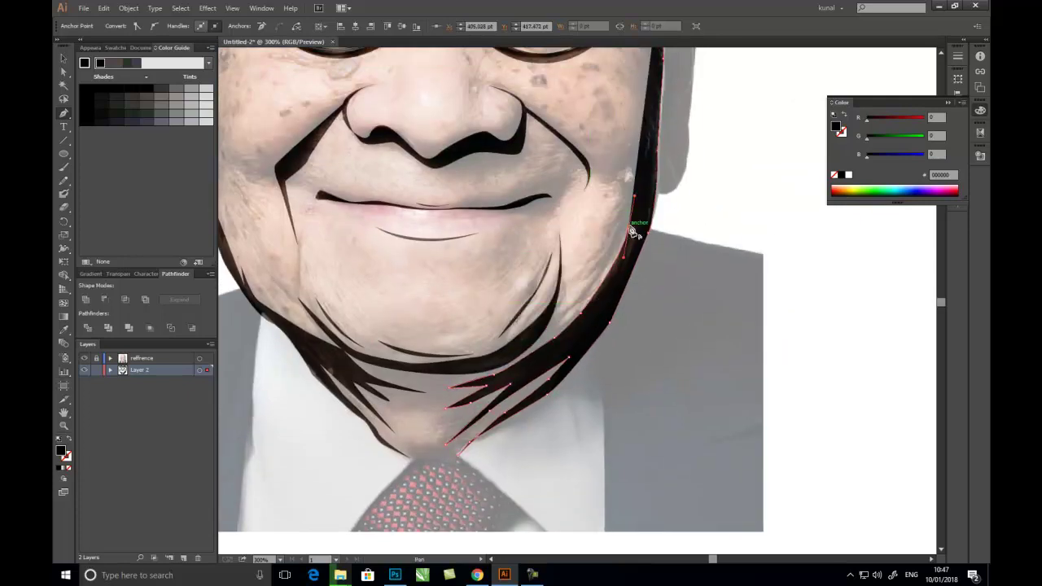
drag(556, 325, 567, 332)
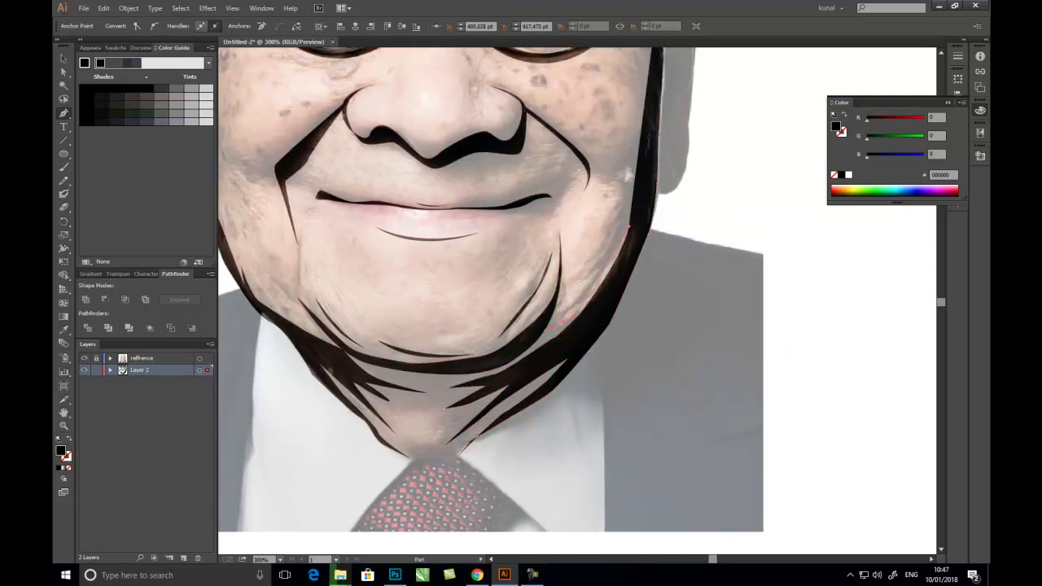
drag(627, 203, 632, 190)
scroll(606, 295, up, 3)
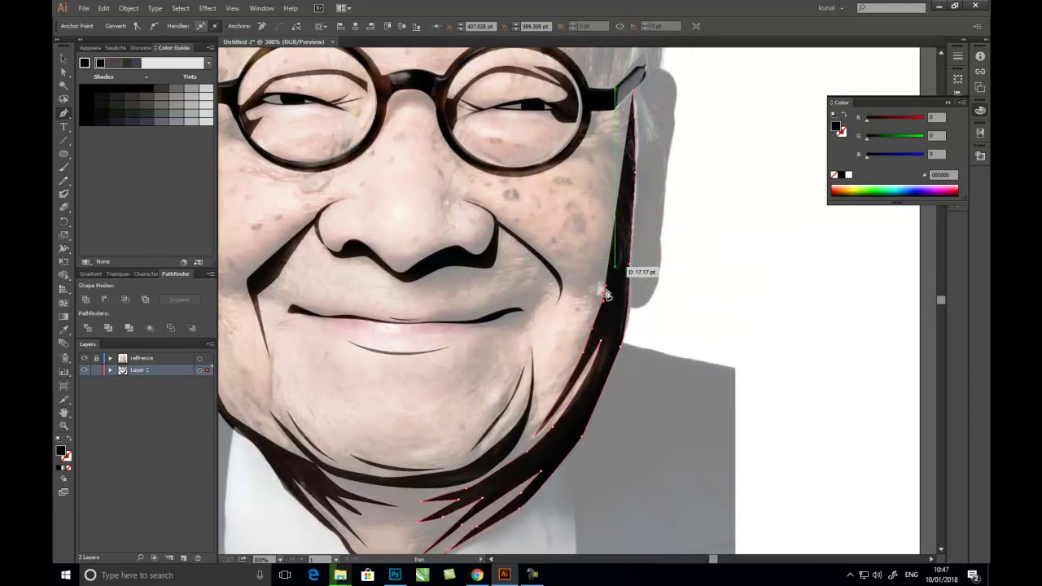
drag(566, 297, 562, 289)
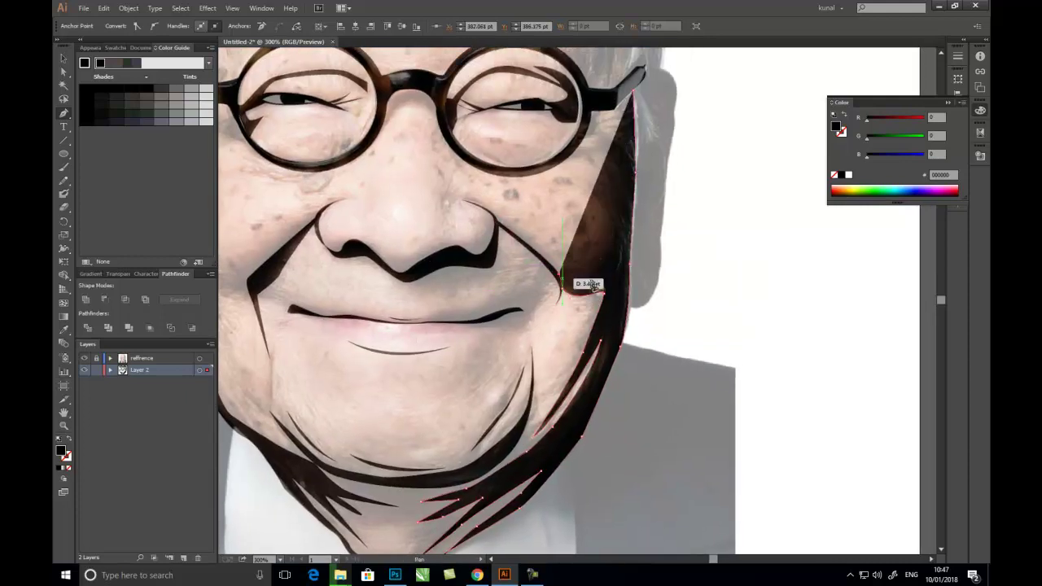
Curve the shape along the right cheek and deselect the finished right-side contour
scroll(603, 268, up, 2)
drag(575, 254, 577, 269)
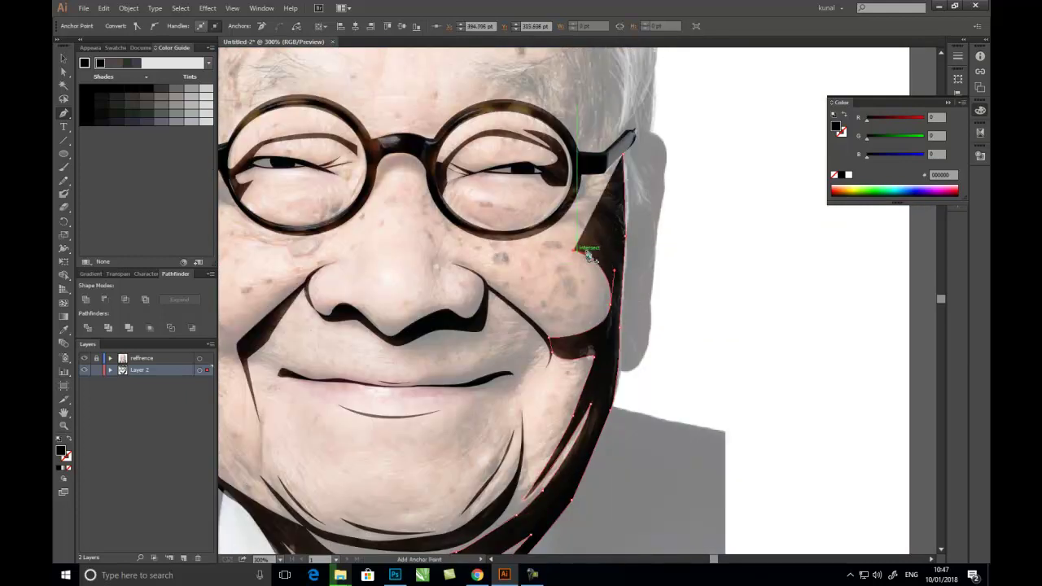
click(574, 236)
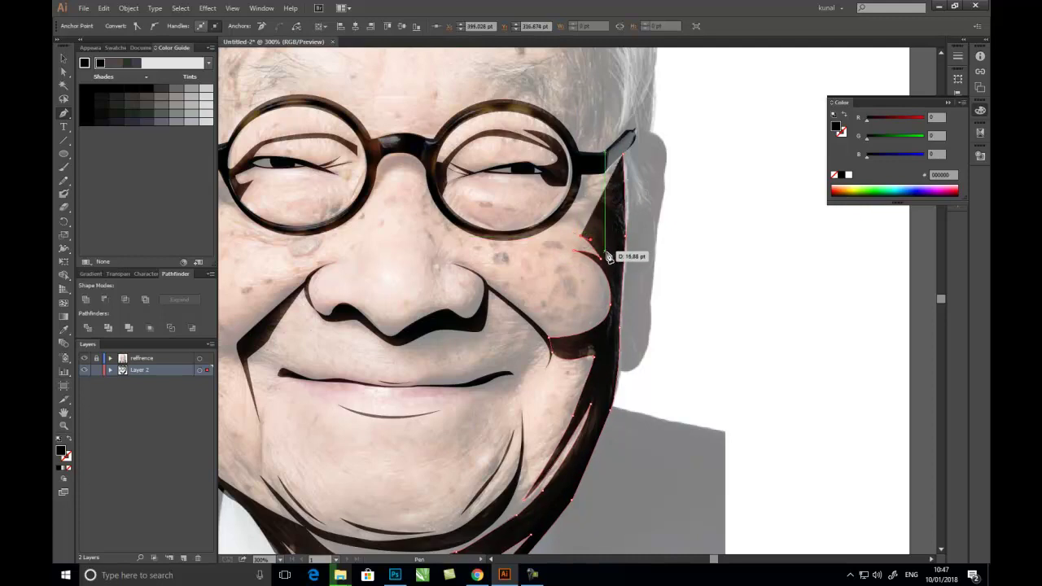
drag(607, 257, 615, 268)
scroll(609, 244, up, 1)
scroll(608, 261, up, 1)
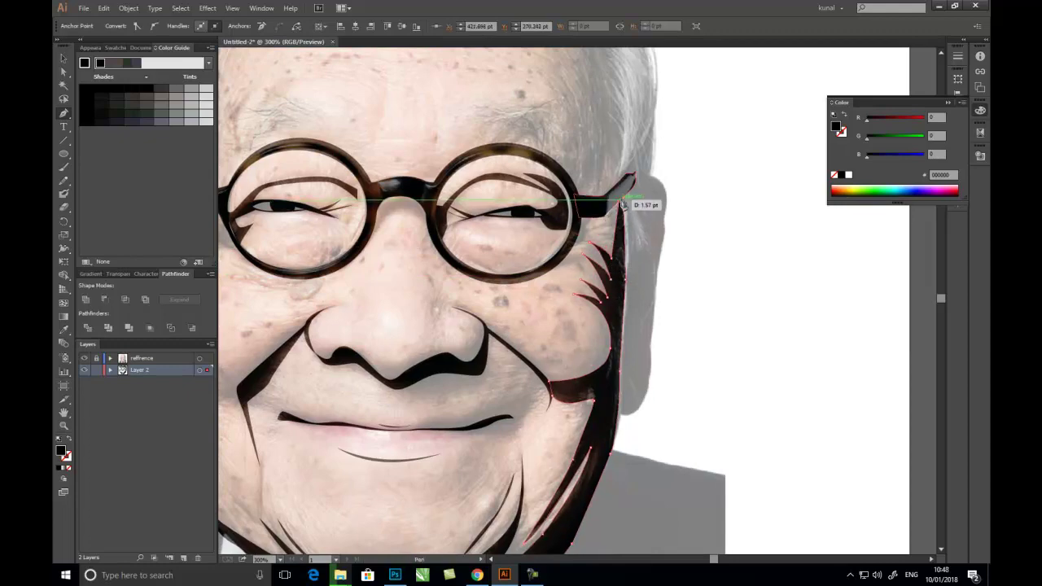
ctrl+click(696, 350)
key(ctrl+1)
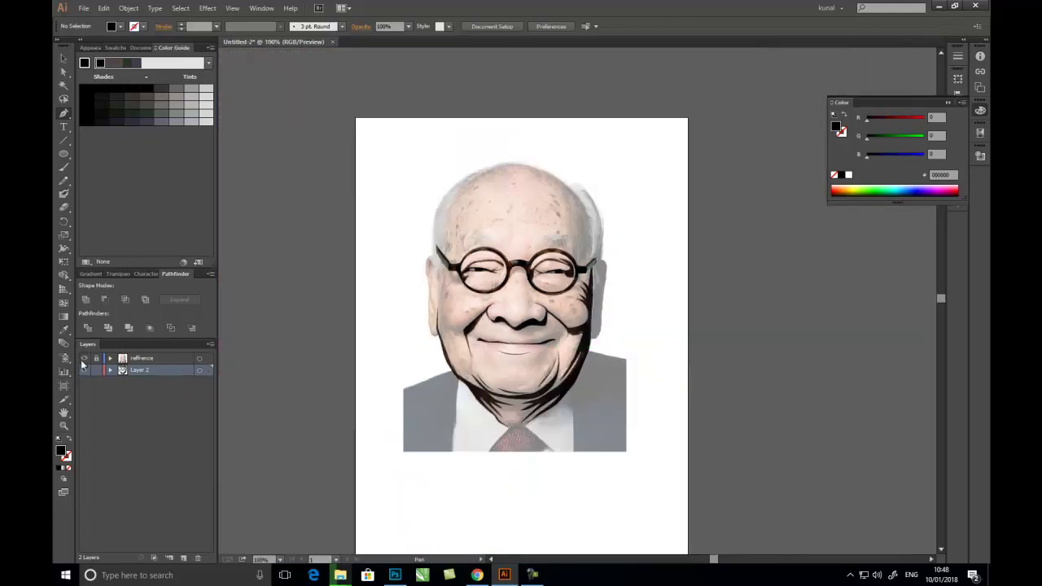
Check the line art without the photo, then finish a black shading stroke on the chin
click(83, 359)
click(83, 359)
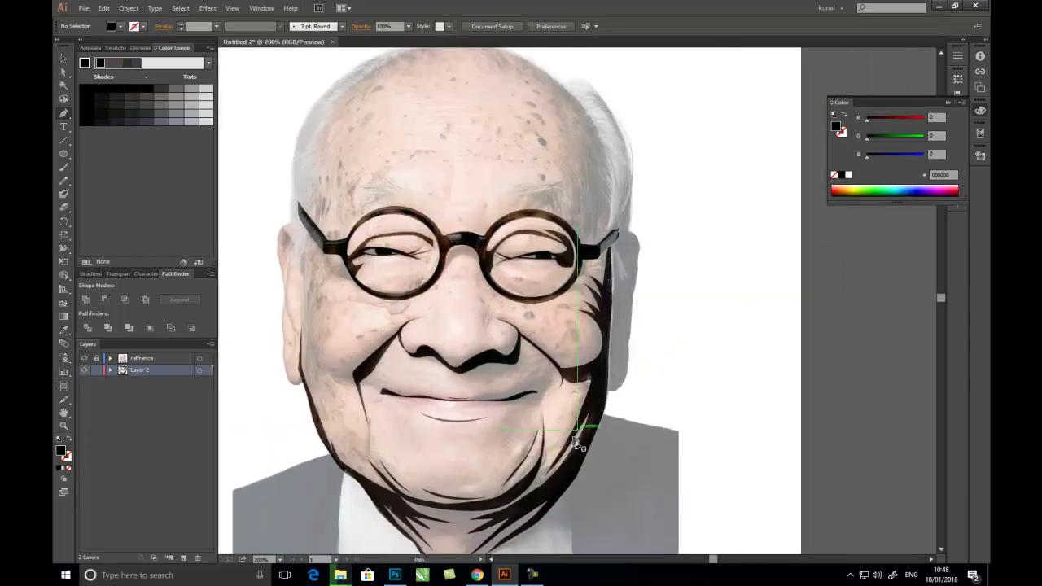
key(ctrl+plus)
key(ctrl+plus)
drag(533, 446, 553, 437)
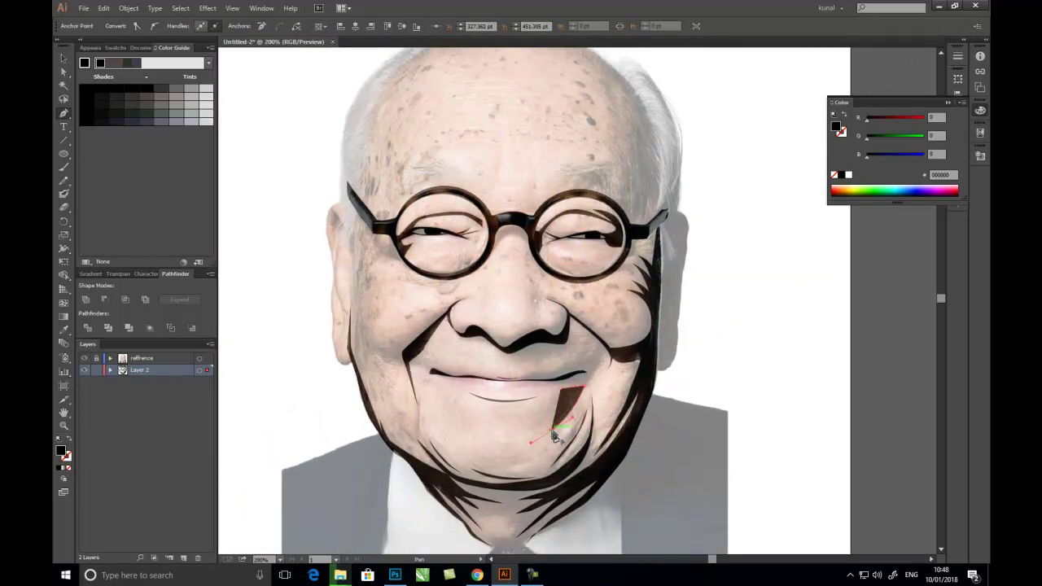
drag(564, 395, 620, 457)
ctrl+click(689, 361)
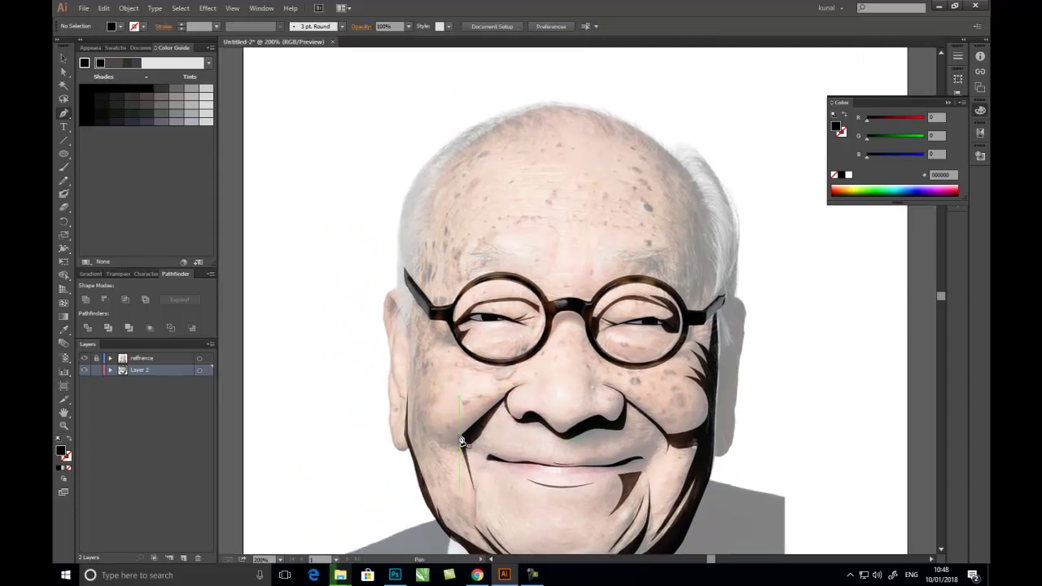
Draw a curved black crease along the left smile line at the mouth corner
drag(462, 442, 427, 429)
click(427, 430)
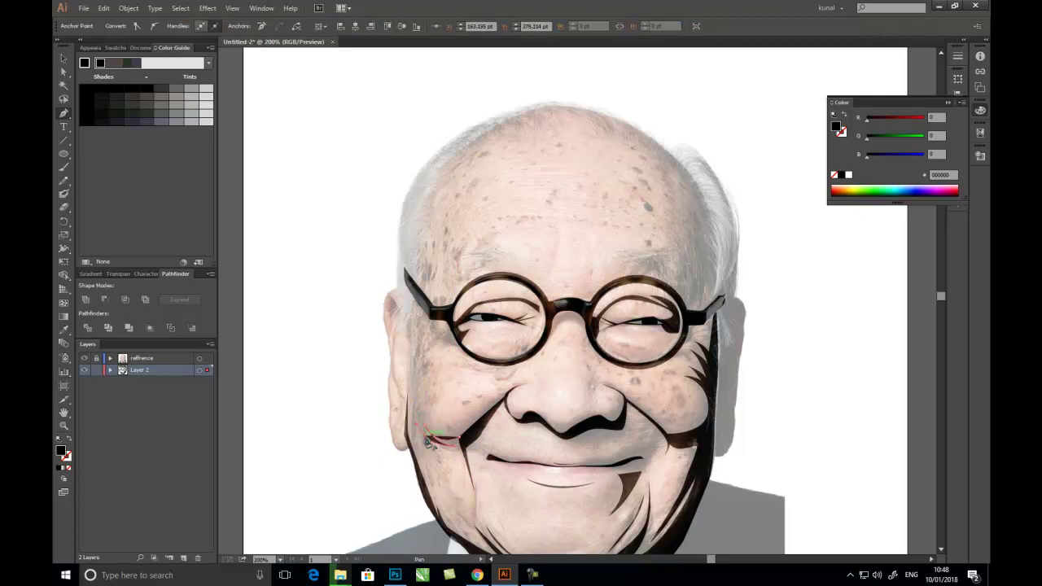
drag(430, 440, 465, 461)
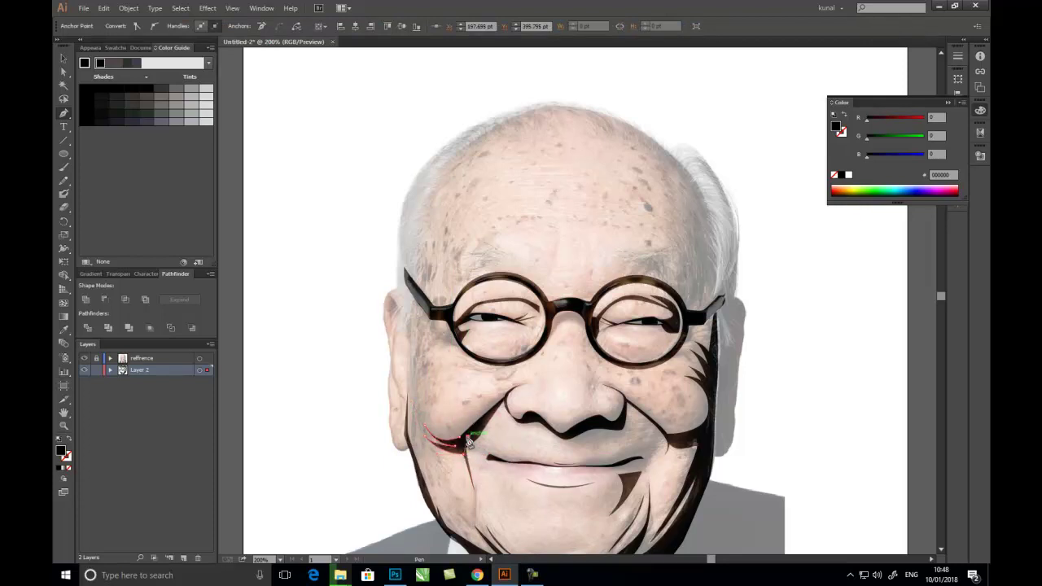
key(ctrl+shift+a)
Draw a black contour stroke along the left face edge beside the ear
drag(643, 464, 643, 399)
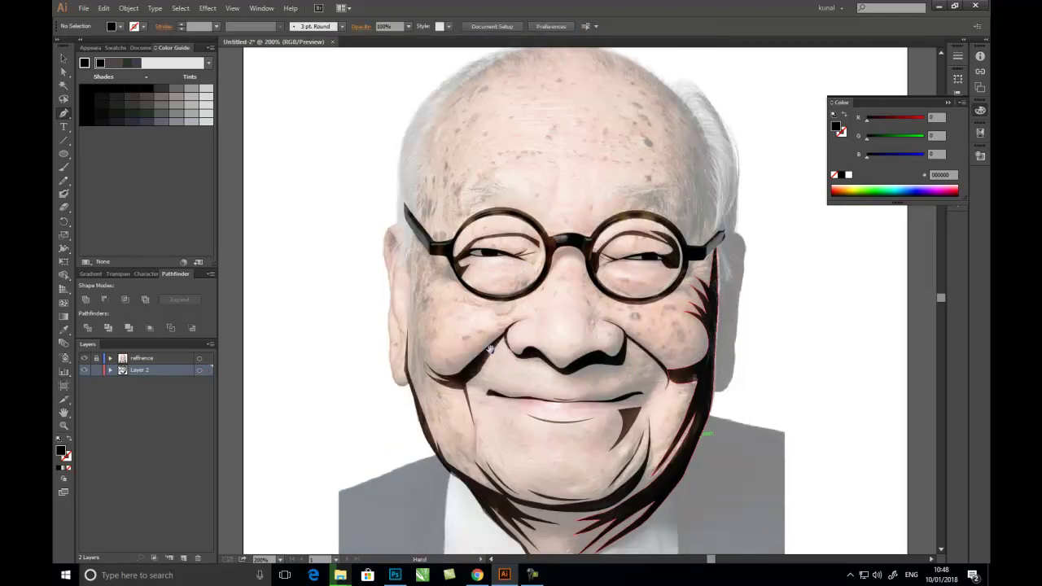
drag(489, 348, 520, 373)
click(445, 259)
click(441, 308)
drag(437, 361, 438, 364)
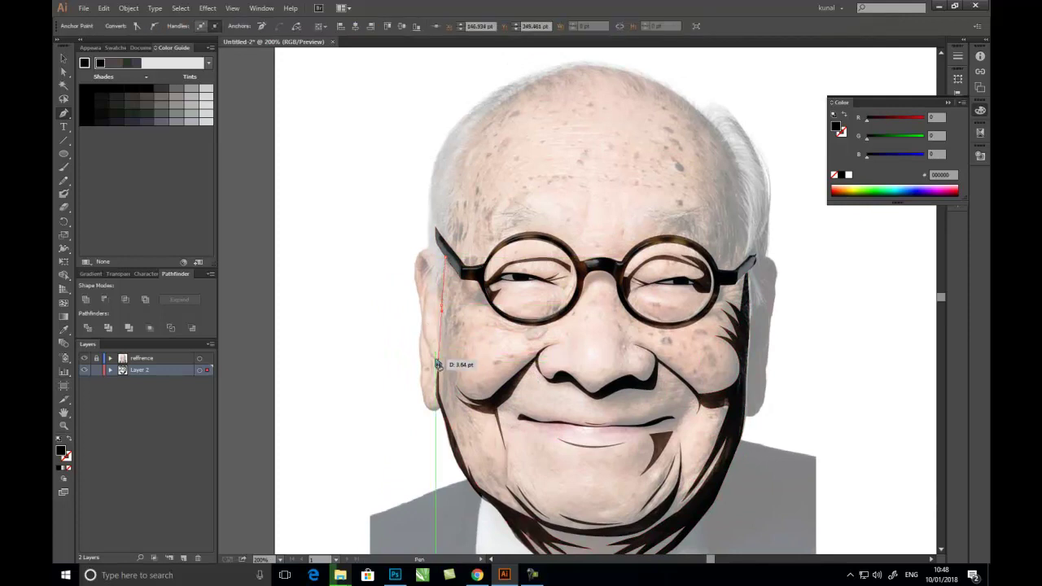
drag(441, 308, 449, 260)
Draw a pointed crow's-feet wrinkle beside the right lens and start a brow stroke above the left lens
key(Escape)
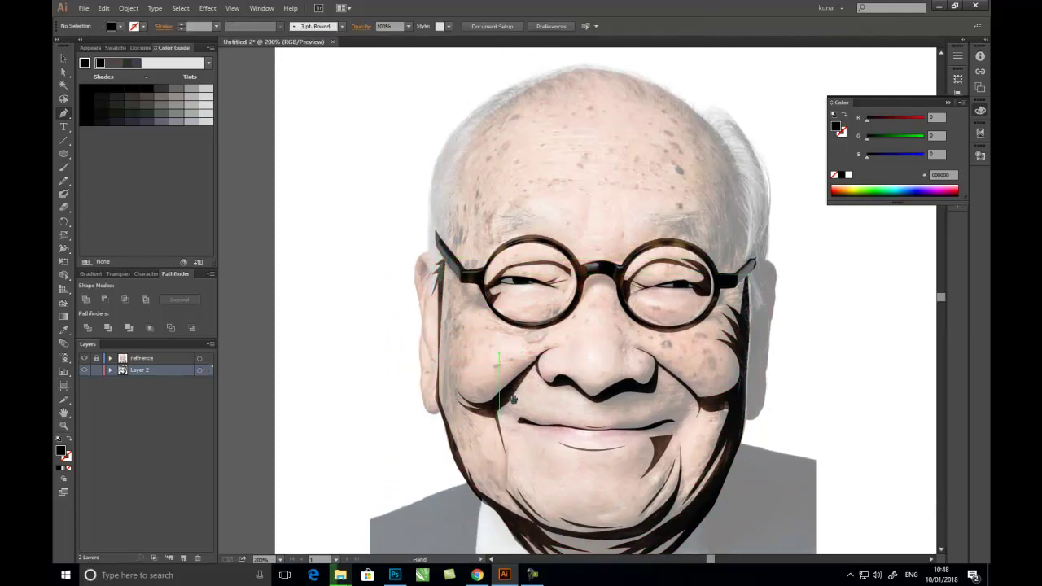
drag(734, 375, 650, 396)
scroll(651, 354, up, 1)
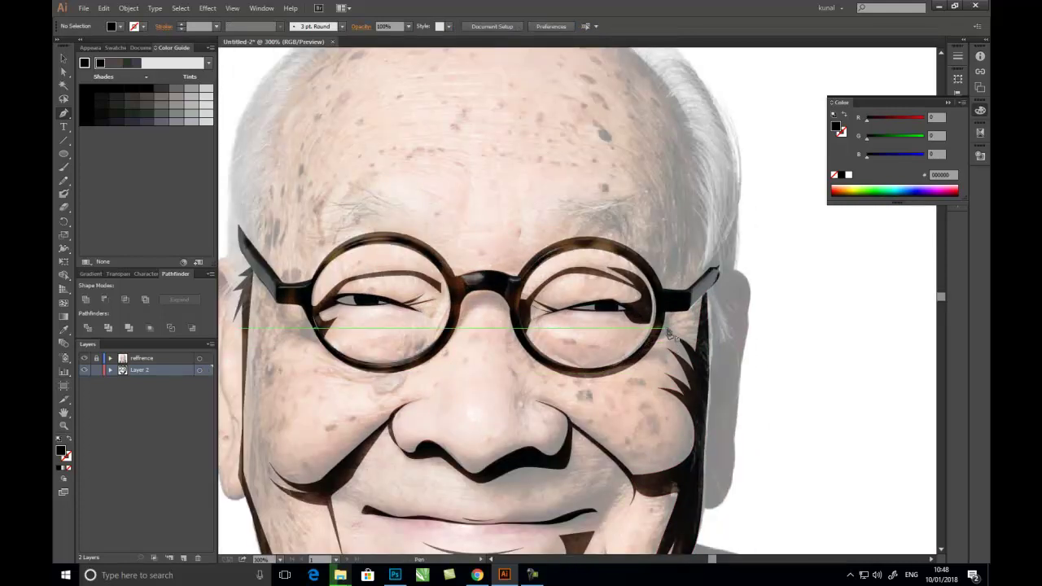
mouse_move(688, 325)
mouse_down()
mouse_move(683, 332)
mouse_move(704, 330)
mouse_up()
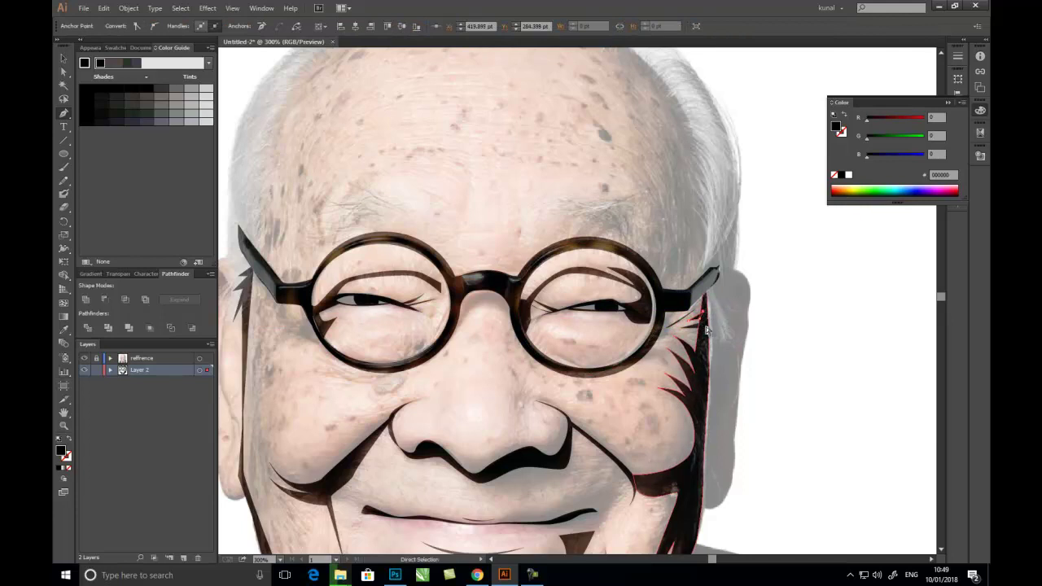
click(703, 342)
click(674, 337)
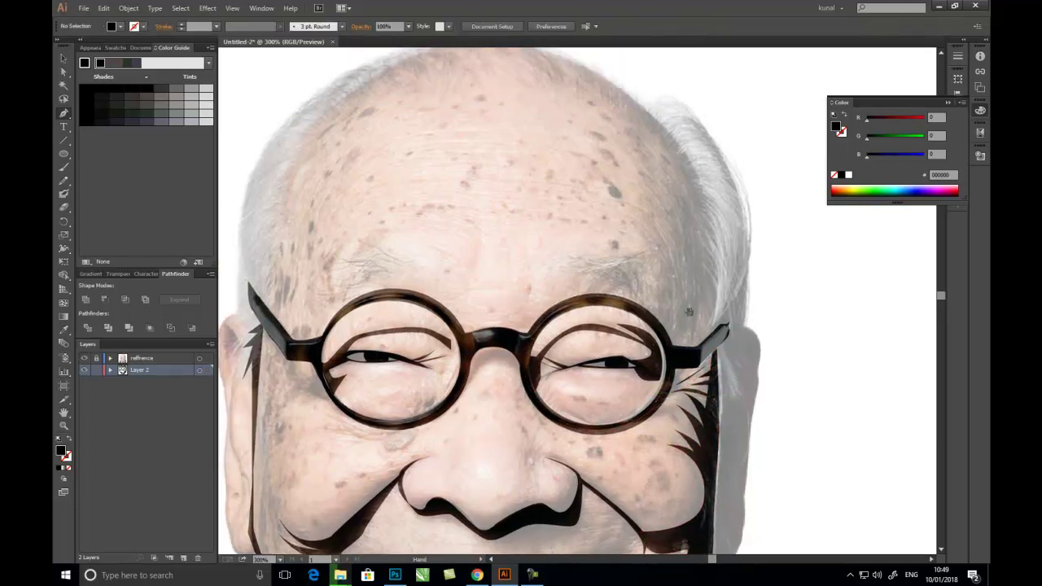
mouse_move(635, 198)
mouse_down()
mouse_move(635, 313)
mouse_move(732, 317)
mouse_up()
drag(468, 305, 437, 315)
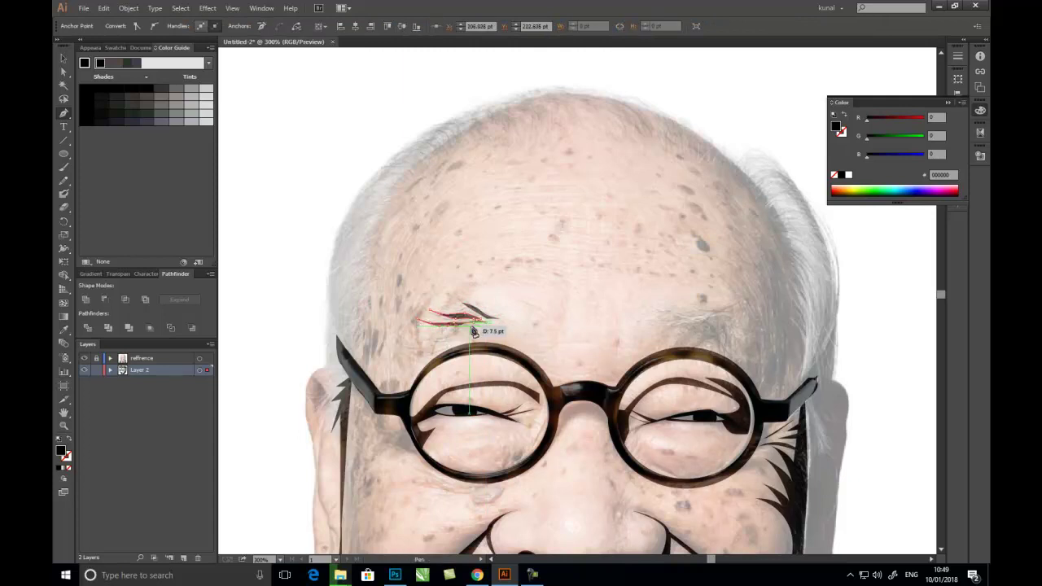
Finish the feathery brow stroke above the left lens
mouse_move(474, 332)
mouse_down()
mouse_move(492, 329)
mouse_move(425, 352)
mouse_up()
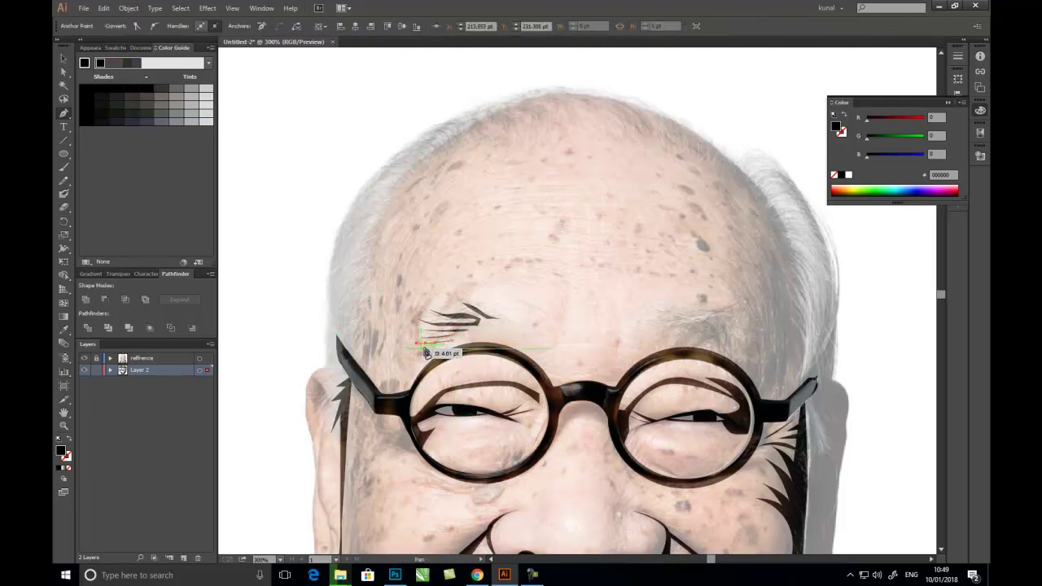
click(417, 362)
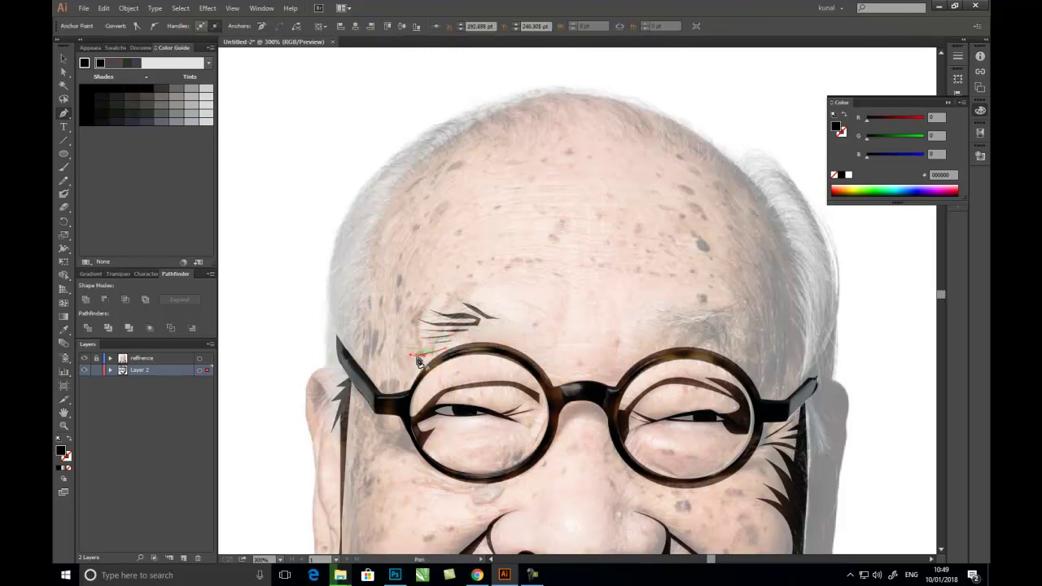
drag(489, 342, 399, 350)
Draw a closed, pointed black eyebrow shape above the right lens
click(579, 332)
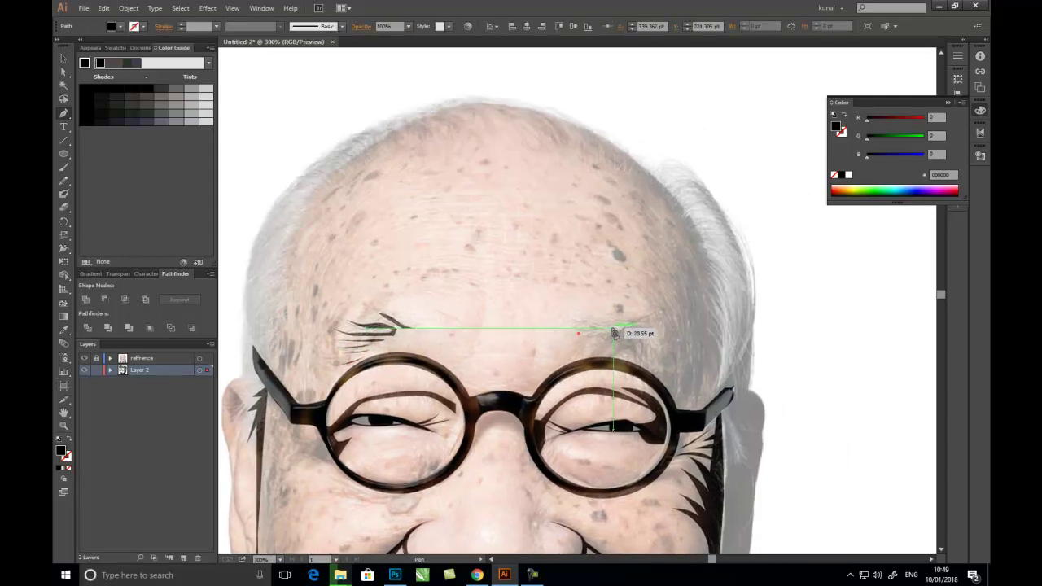
drag(643, 322, 661, 332)
click(623, 337)
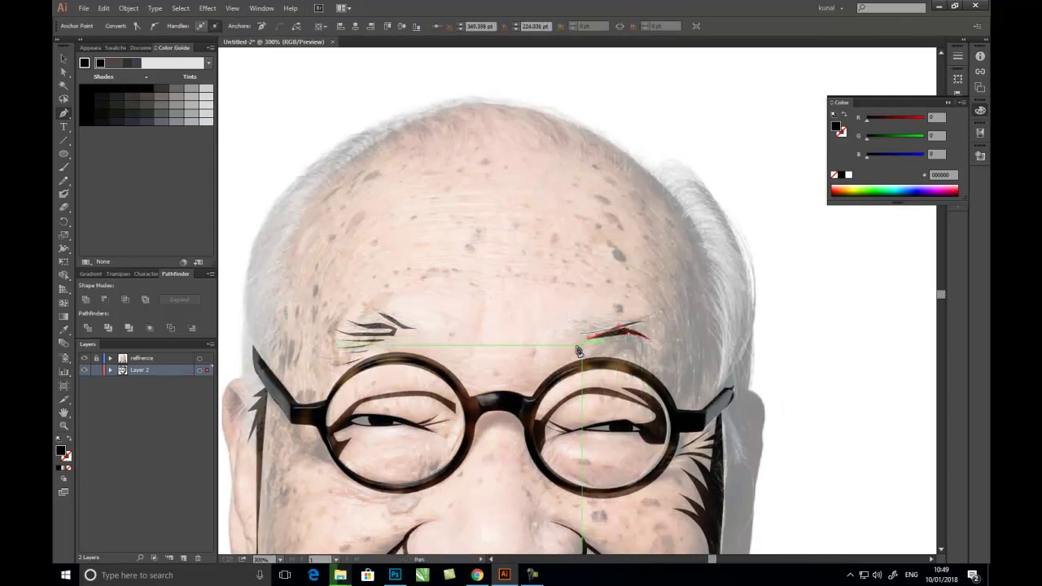
click(581, 335)
key(ctrl+shift+a)
click(63, 181)
click(106, 180)
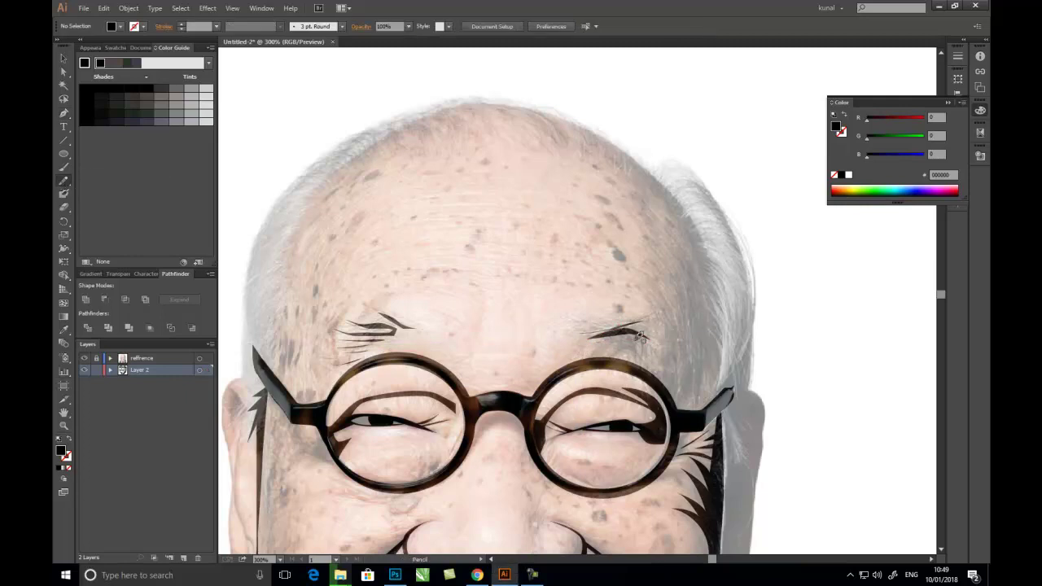
Set the Pencil tool options and sketch extra hair strokes on the right eyebrow
double_click(64, 181)
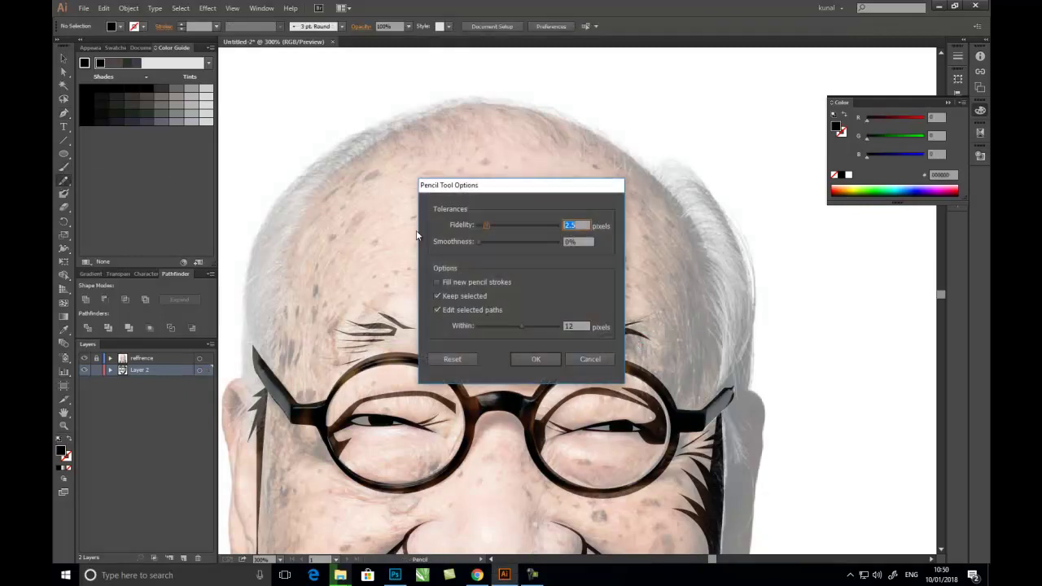
click(536, 361)
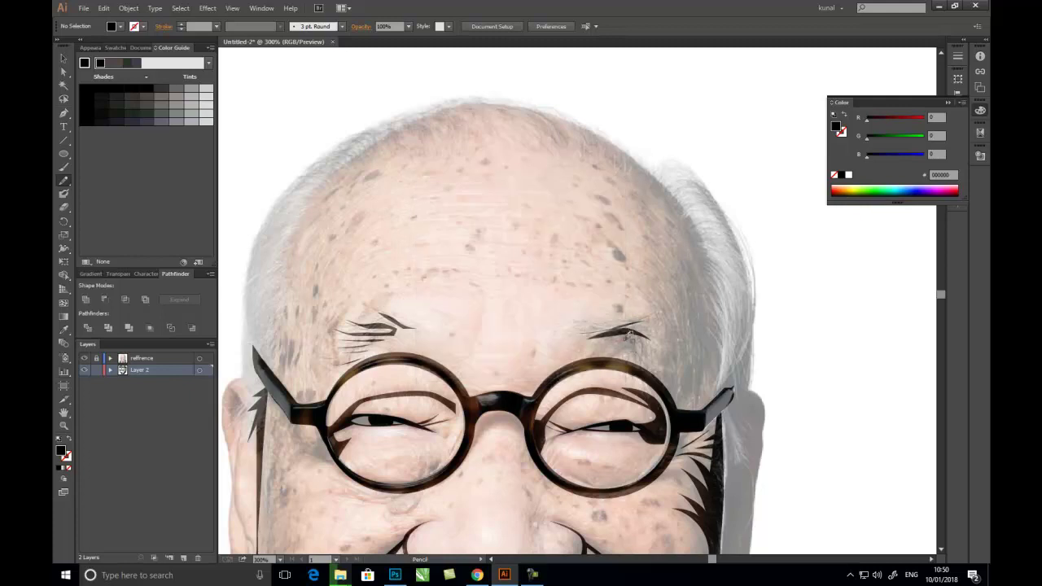
drag(607, 340, 632, 343)
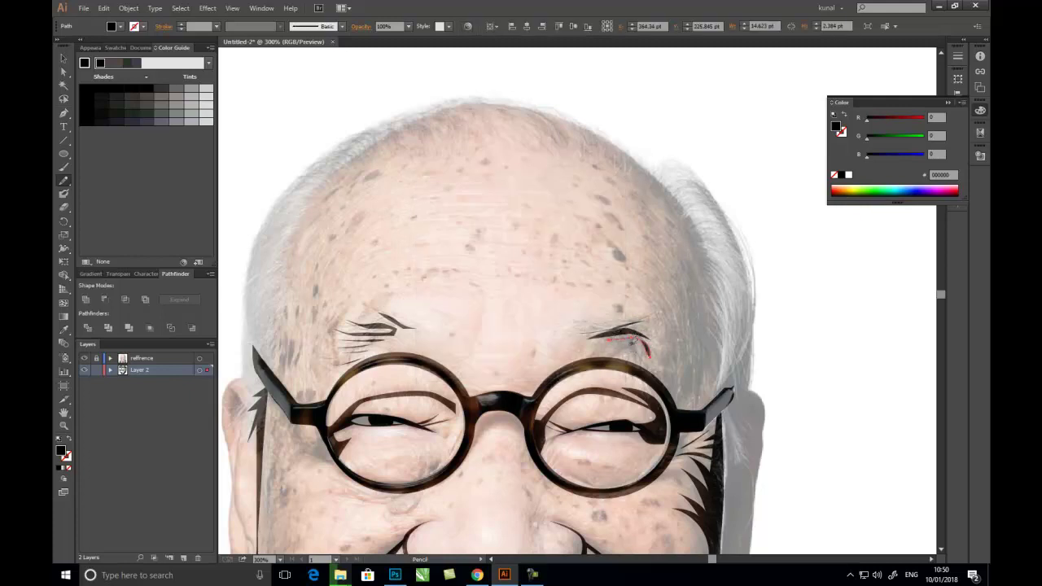
ctrl+click(688, 356)
drag(636, 336, 628, 334)
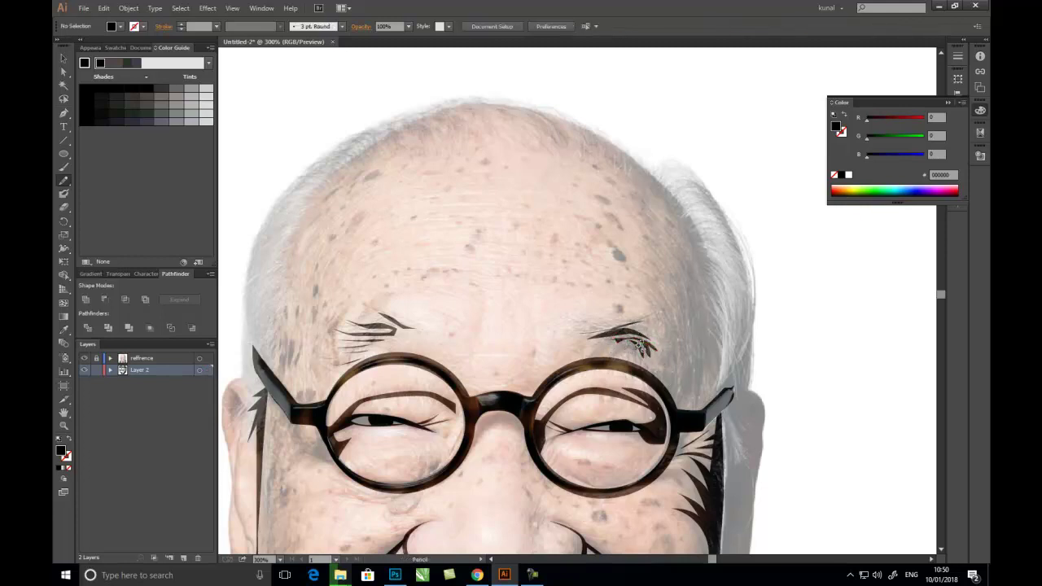
Toggle the reference photo off and on to compare the eyebrows in the line art
drag(640, 277, 665, 317)
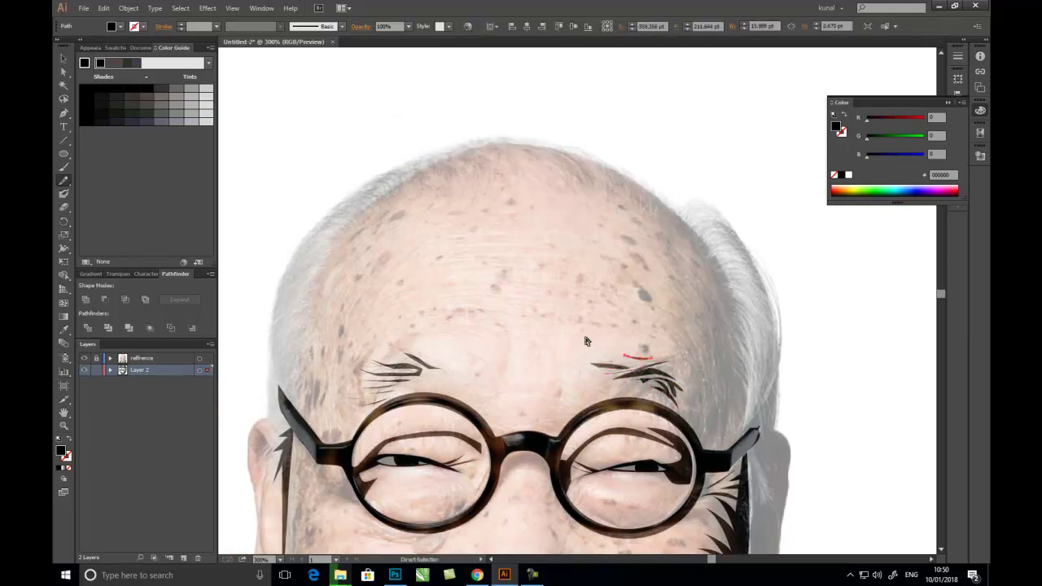
mouse_move(649, 356)
mouse_down()
mouse_move(672, 383)
mouse_move(649, 371)
mouse_up()
click(84, 359)
click(85, 359)
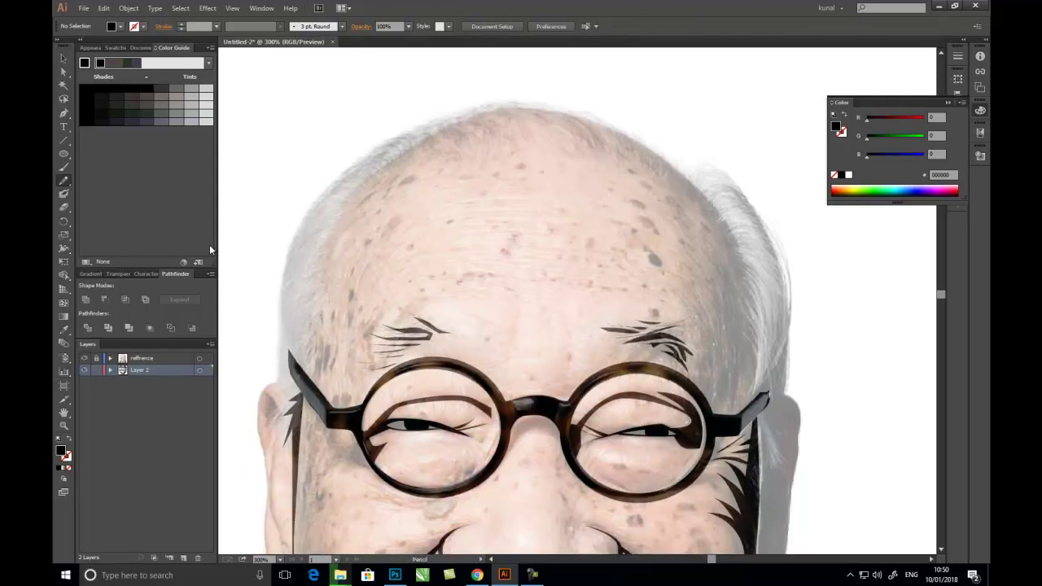
click(65, 116)
Draw two tapered curved frown creases above the nose bridge
click(489, 383)
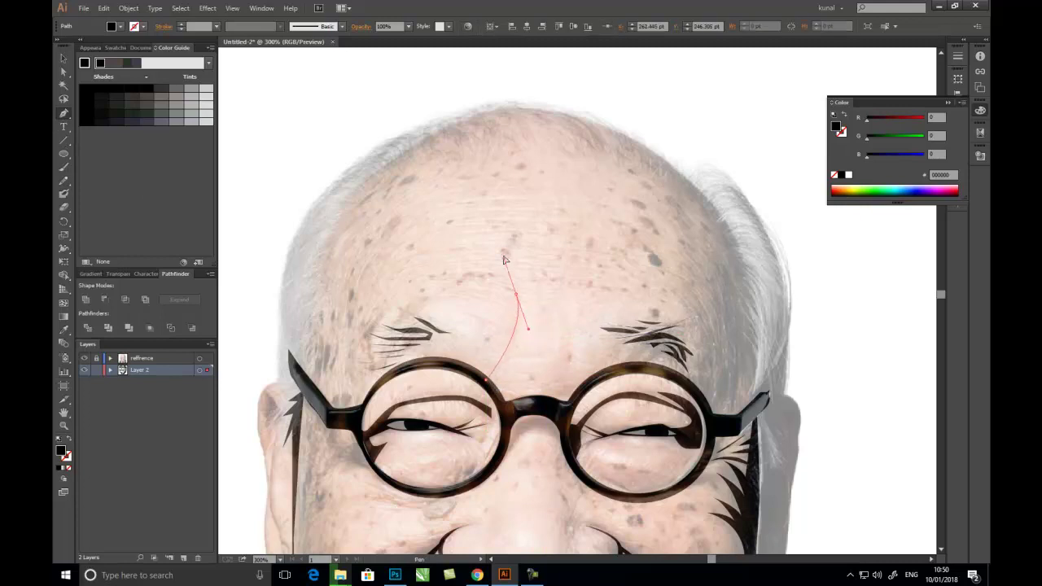
click(516, 293)
mouse_move(488, 381)
mouse_down()
mouse_move(444, 419)
mouse_move(489, 382)
mouse_up()
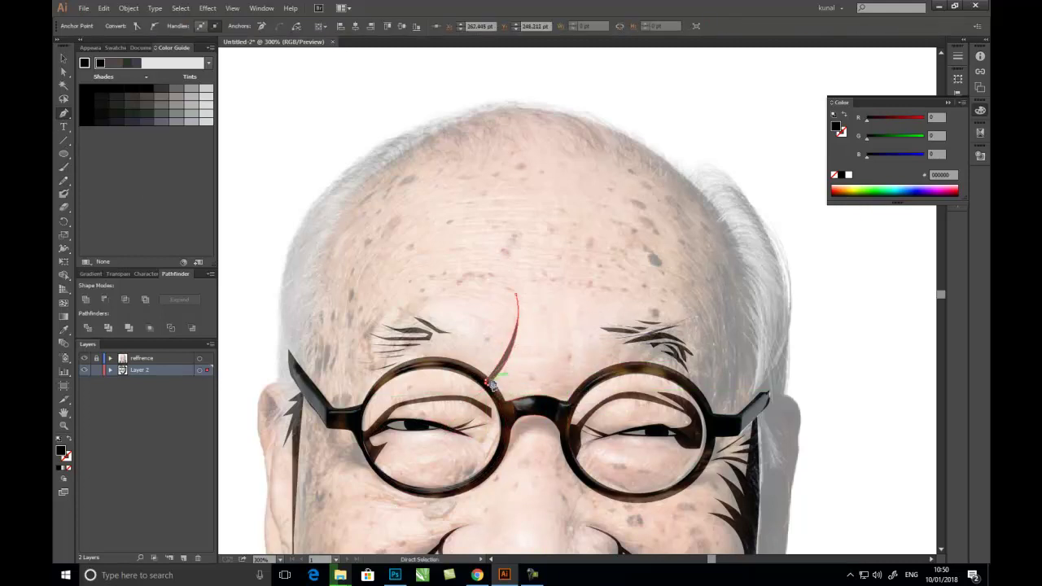
click(568, 302)
drag(568, 398, 567, 401)
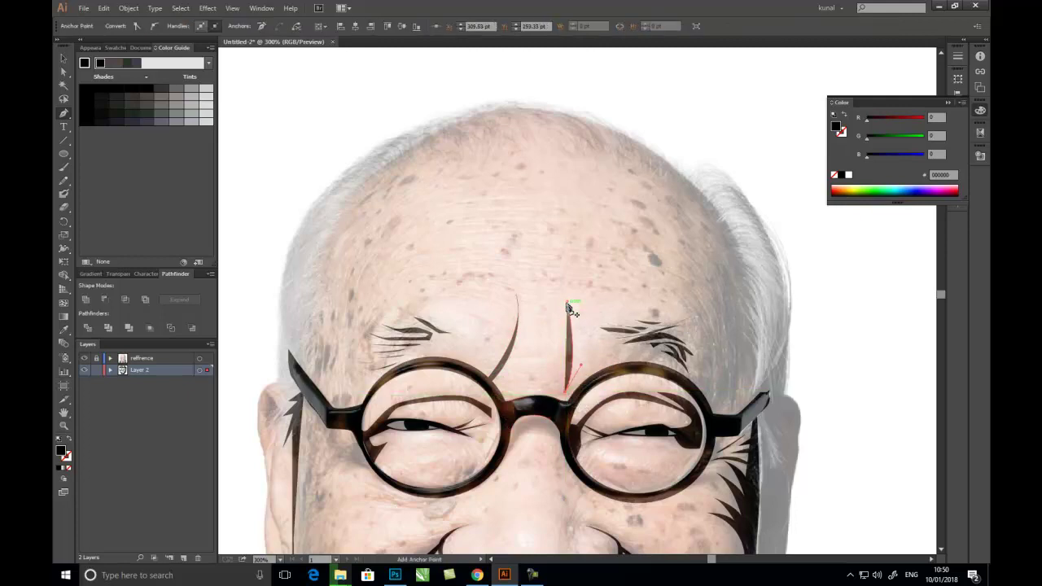
ctrl+click(519, 295)
drag(425, 345, 424, 353)
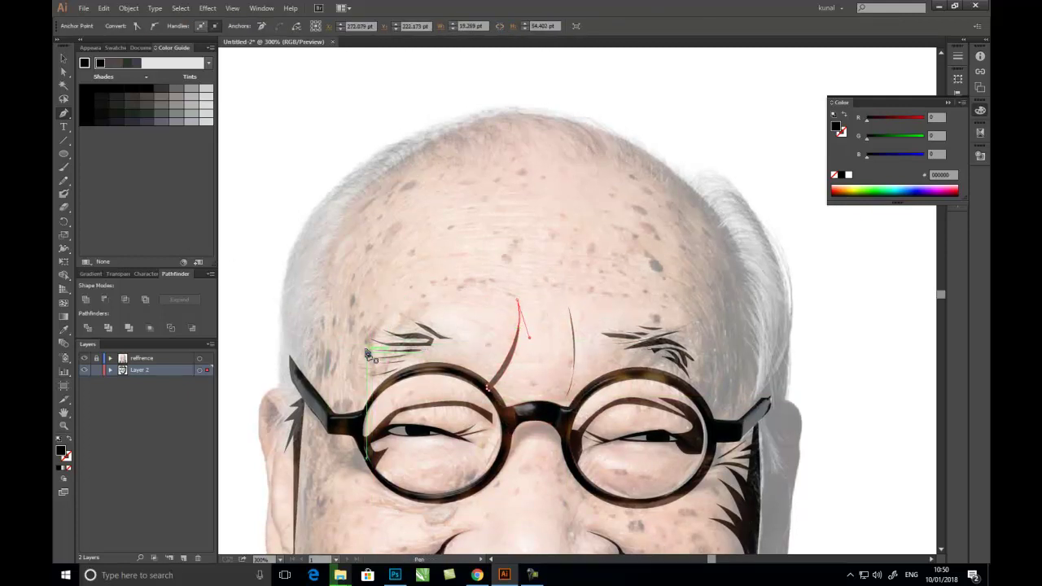
Add small filled black age spots on the upper-right forehead
ctrl+click(653, 261)
drag(652, 262, 659, 277)
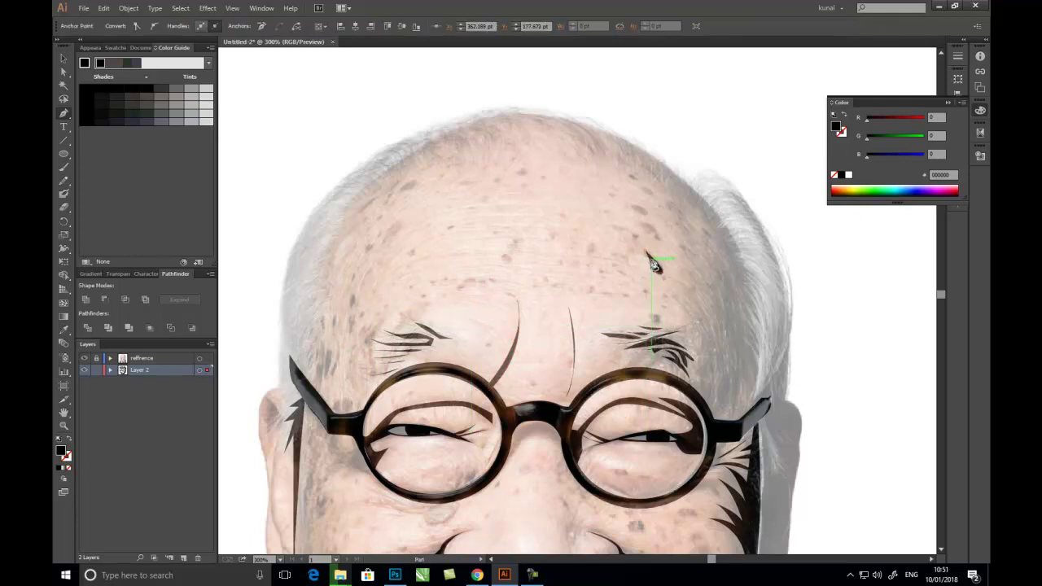
mouse_move(652, 225)
mouse_down()
mouse_move(662, 241)
mouse_move(638, 218)
mouse_up()
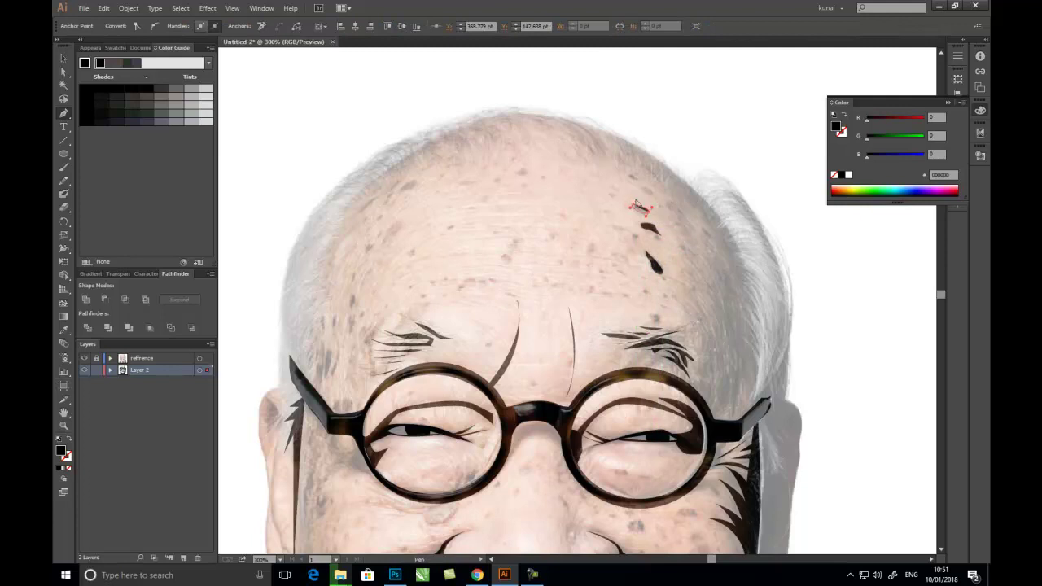
mouse_move(327, 321)
mouse_down()
mouse_move(336, 302)
mouse_move(363, 313)
mouse_move(371, 284)
mouse_move(385, 290)
mouse_up()
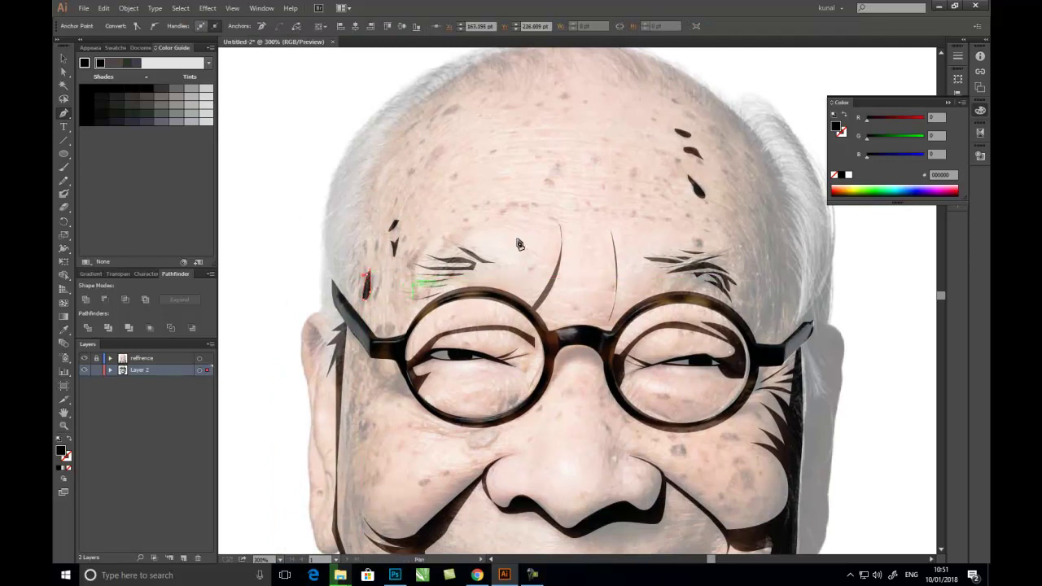
Draw a small black spot on the upper-left forehead
scroll(520, 245, up, 1)
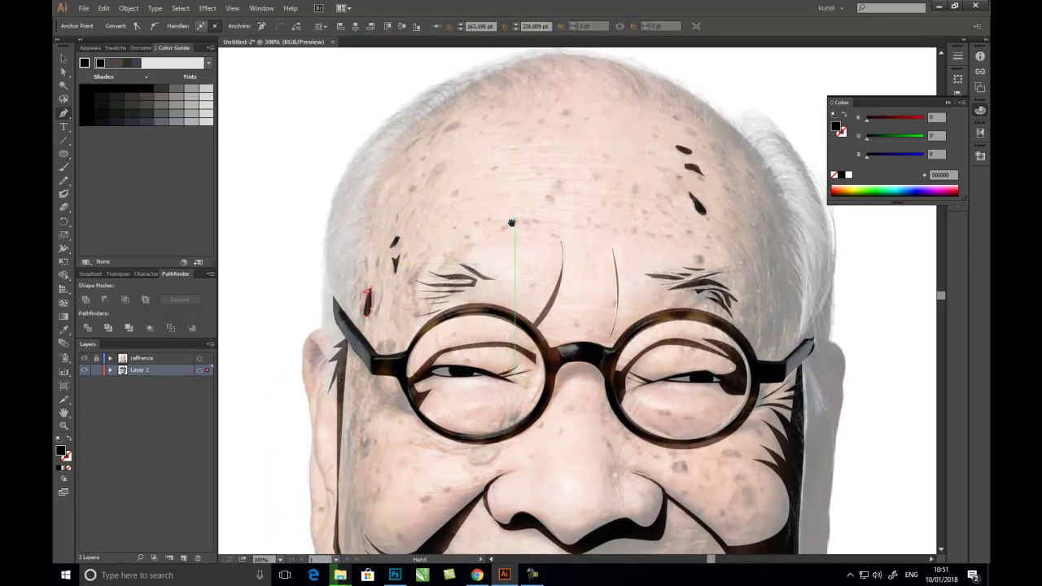
scroll(456, 228, up, 1)
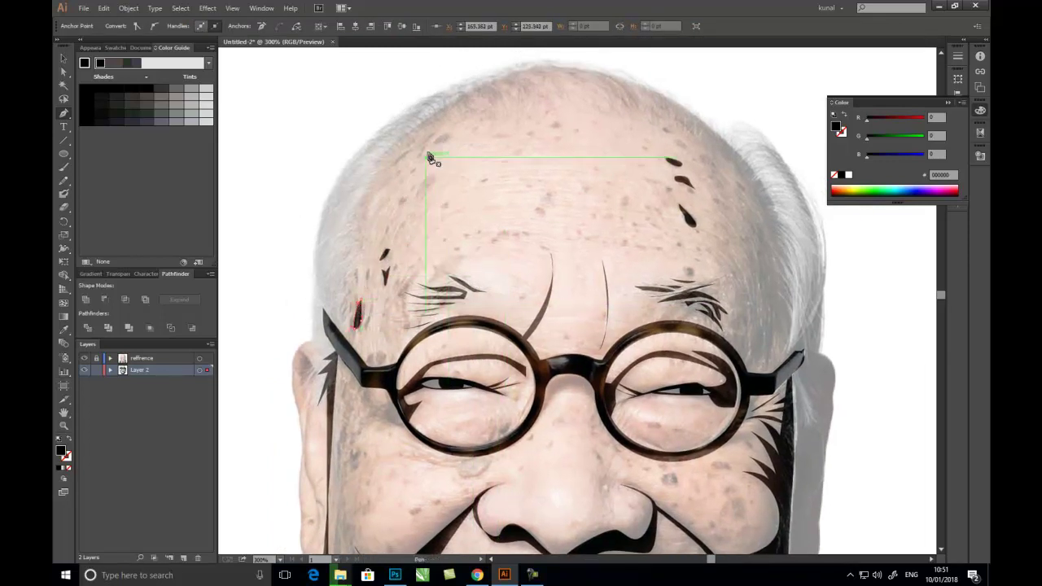
drag(446, 135, 398, 168)
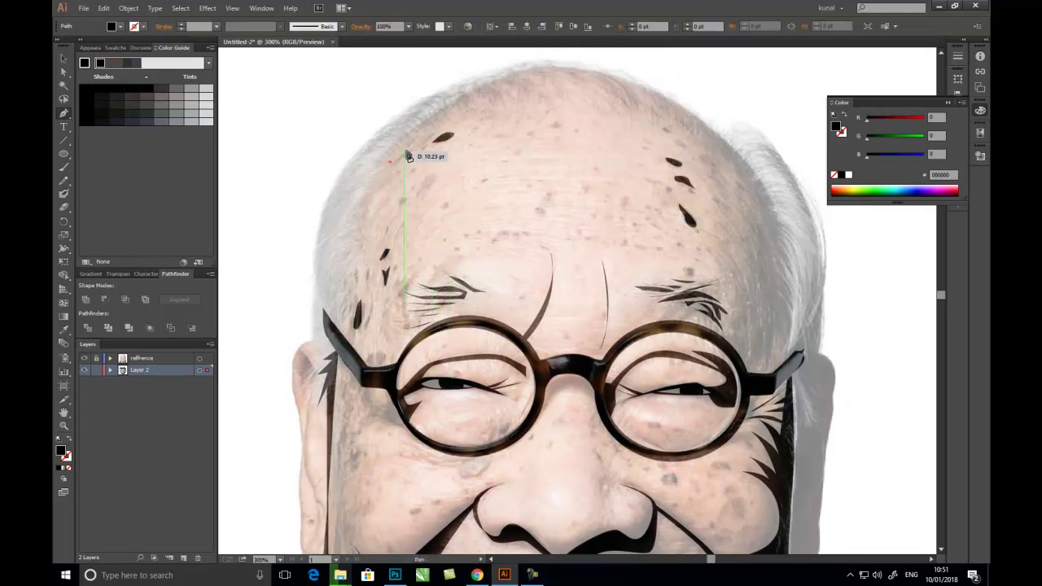
ctrl+click(409, 178)
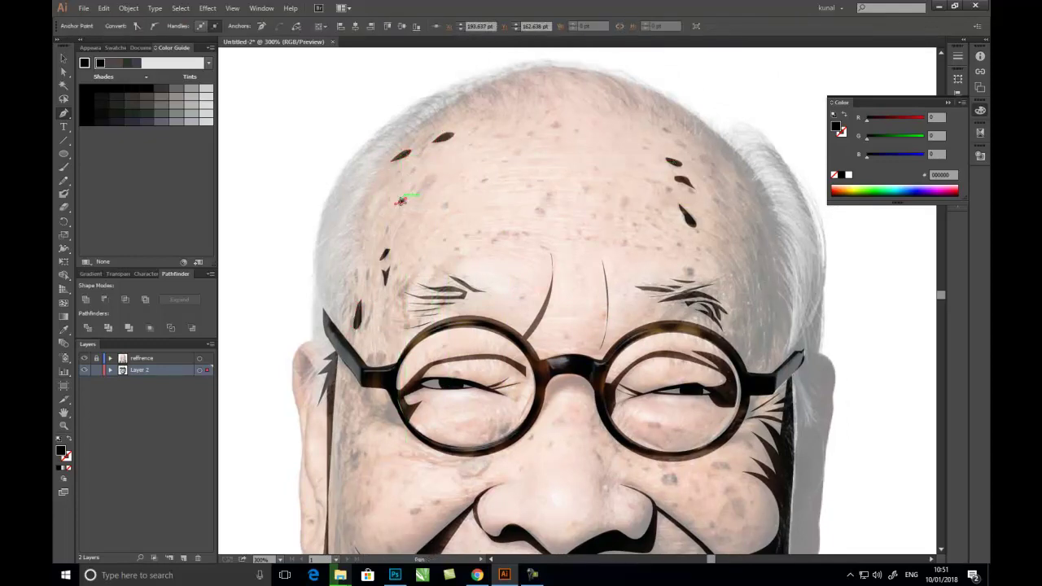
mouse_move(538, 258)
mouse_down()
mouse_move(530, 228)
mouse_move(574, 114)
mouse_up()
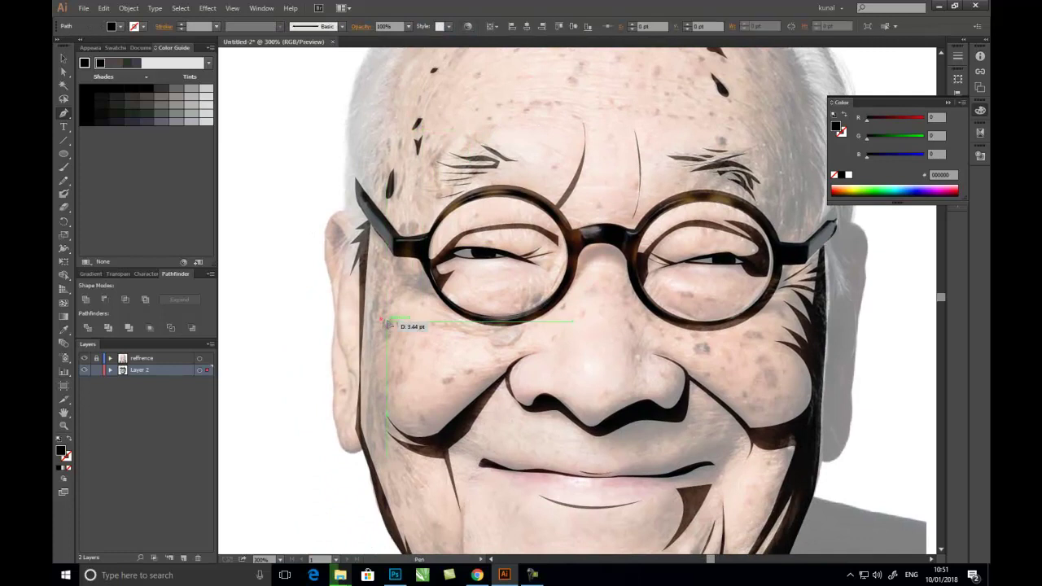
Draw short dark creases on the left cheek and beside the nose
click(389, 326)
ctrl+click(413, 343)
click(446, 380)
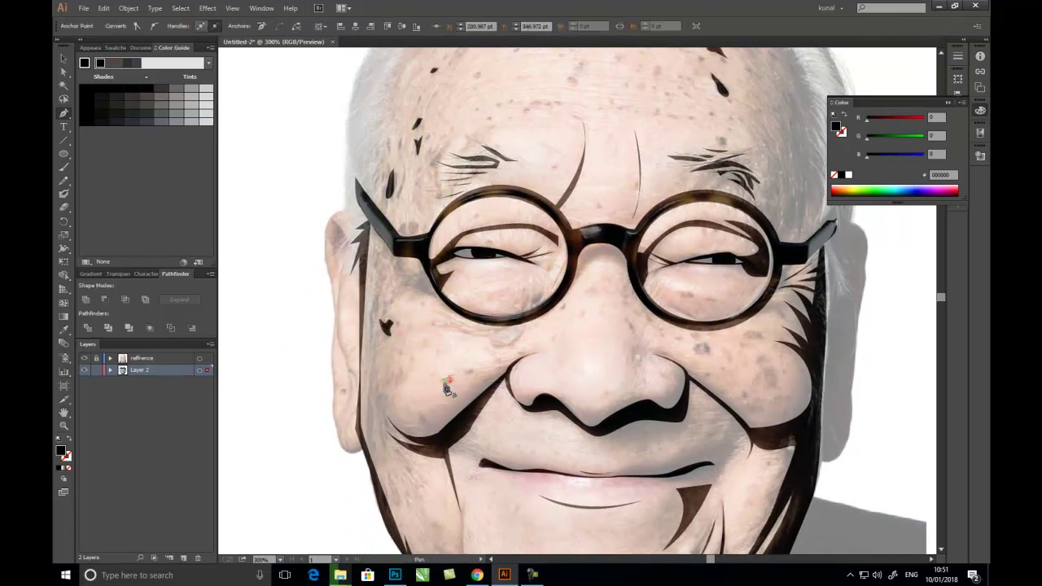
ctrl+click(448, 391)
drag(489, 338, 512, 346)
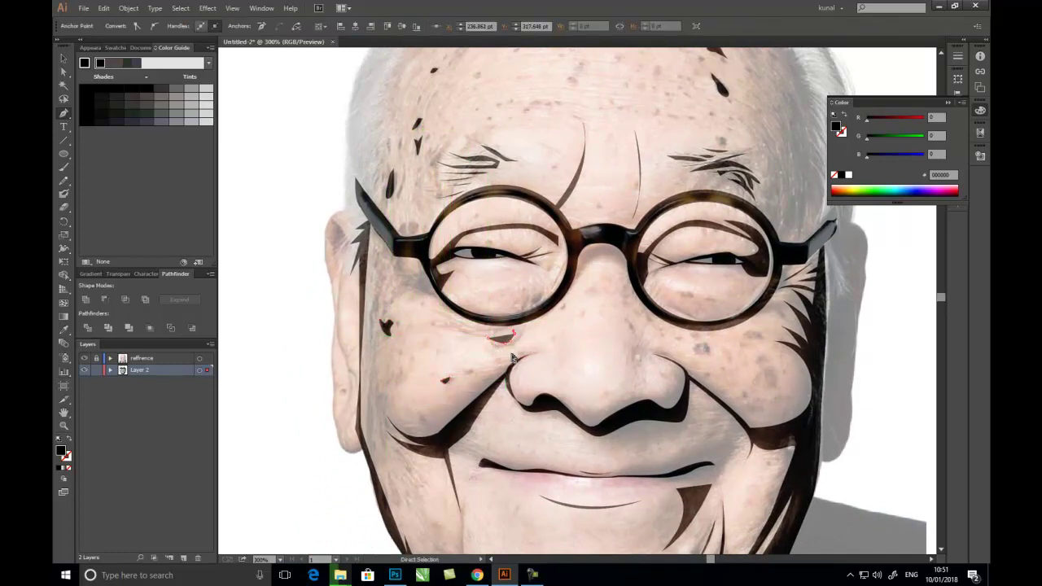
click(489, 338)
ctrl+click(619, 342)
Add a black spot on the right cheek and begin a stroke down the right temple
mouse_move(703, 345)
mouse_down()
mouse_move(657, 332)
mouse_move(672, 352)
mouse_up()
ctrl+click(680, 359)
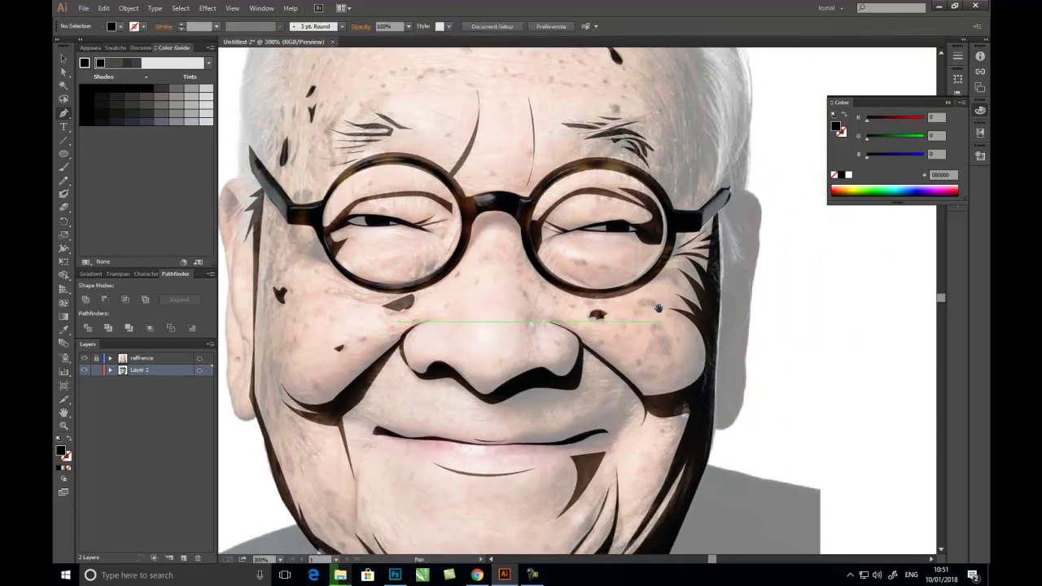
drag(659, 308, 650, 459)
click(635, 236)
Finish a dark curved crease down the right temple, adjusting its anchors
drag(666, 326, 666, 403)
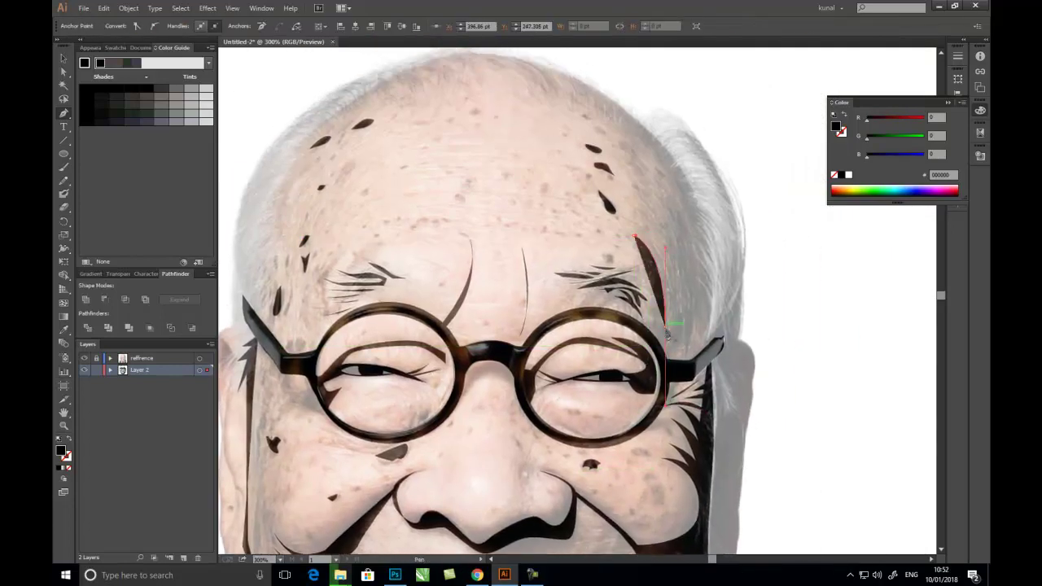
key(ctrl)
drag(634, 237, 627, 215)
click(647, 446)
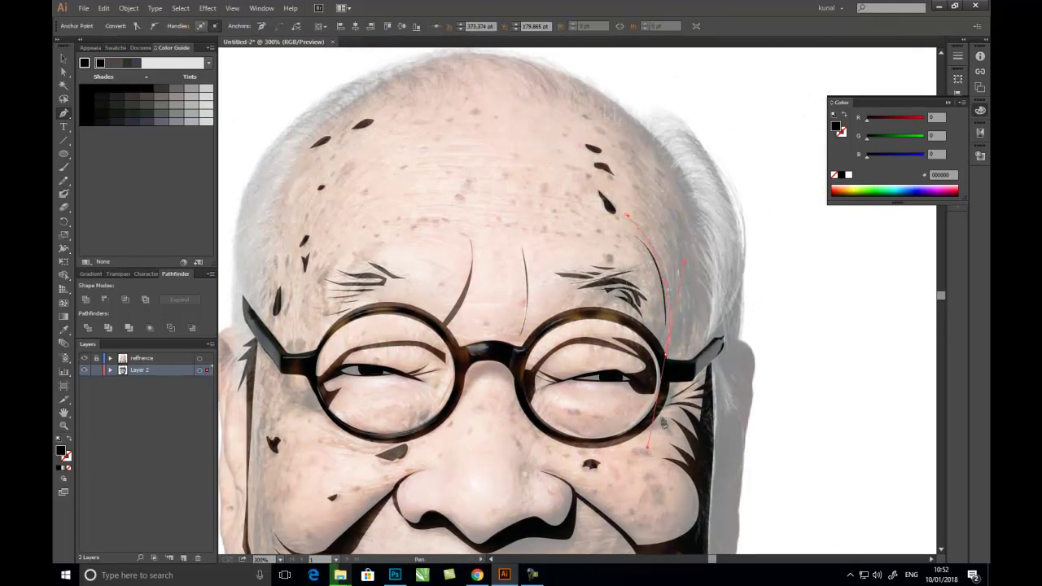
click(666, 355)
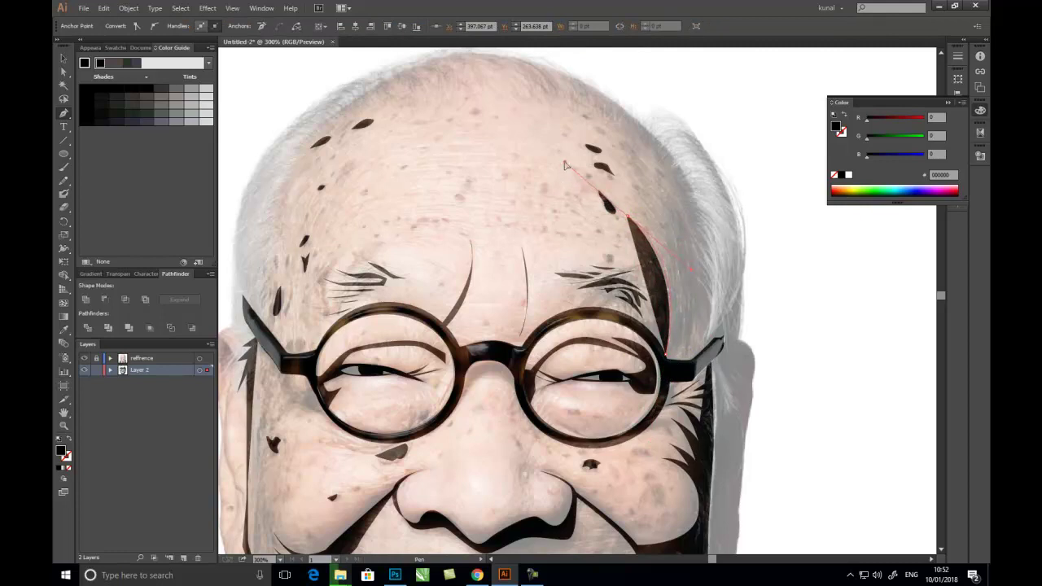
drag(681, 367, 704, 405)
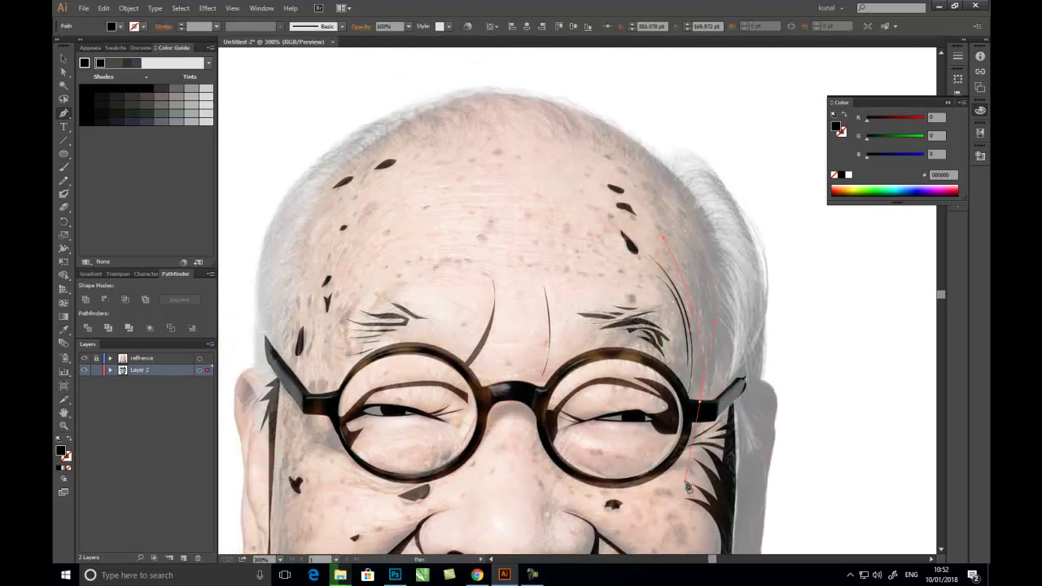
click(701, 404)
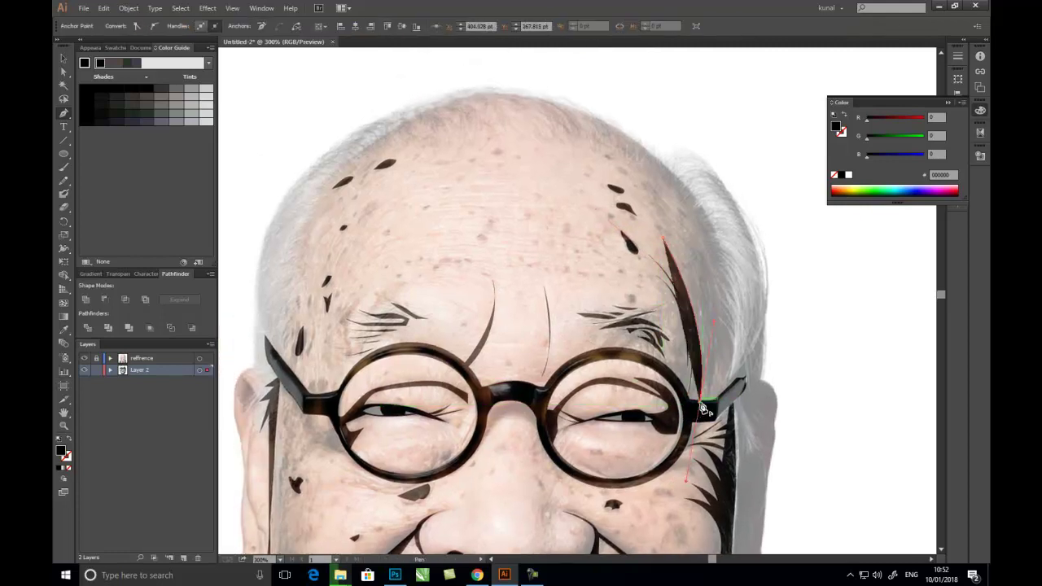
Draw a second curved stroke on the right temple
ctrl+click(608, 178)
click(656, 211)
click(710, 391)
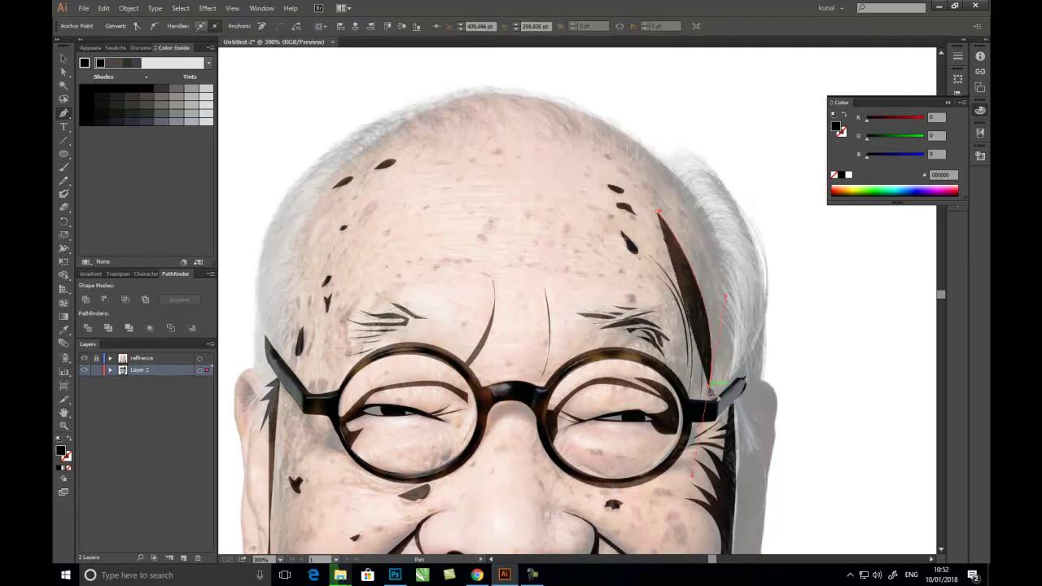
key(Delete)
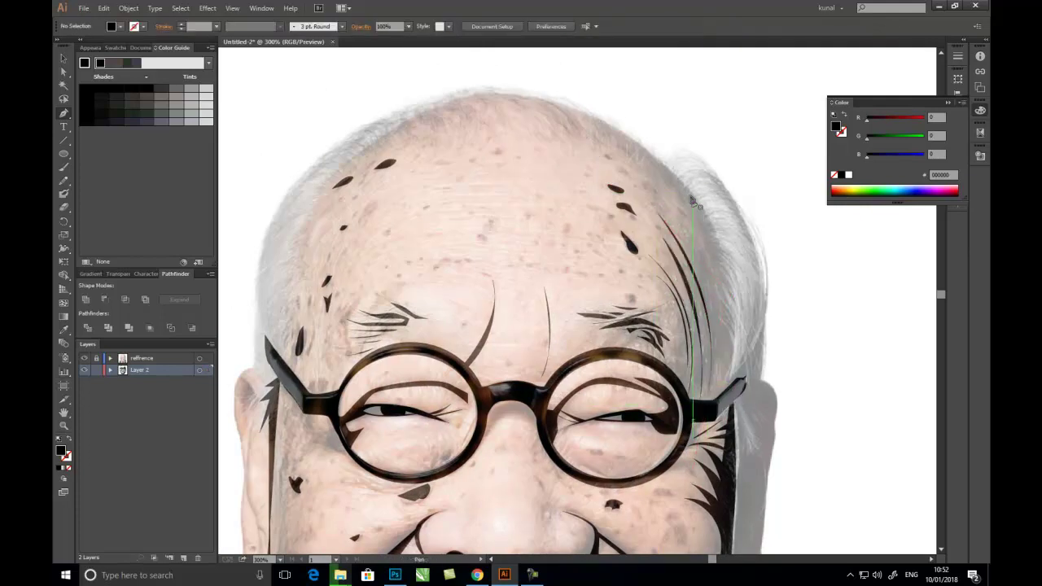
Trace the hair outline down the right temple and along the glasses arm
click(656, 160)
click(692, 247)
click(689, 291)
click(674, 350)
click(661, 368)
click(690, 405)
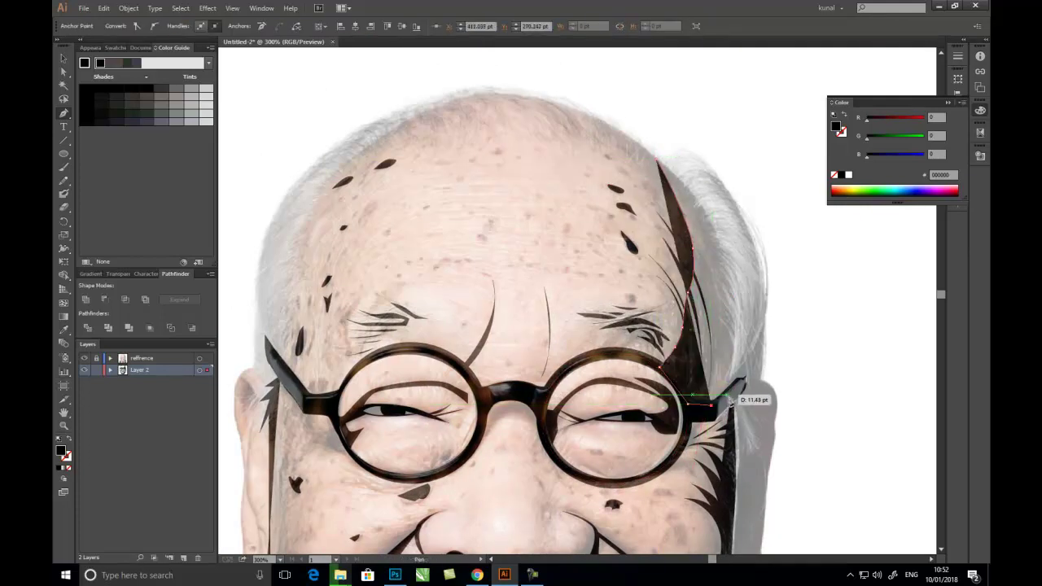
click(712, 405)
click(737, 383)
click(716, 318)
Add jagged zigzag hair spikes up the right temple to the hairline
click(733, 313)
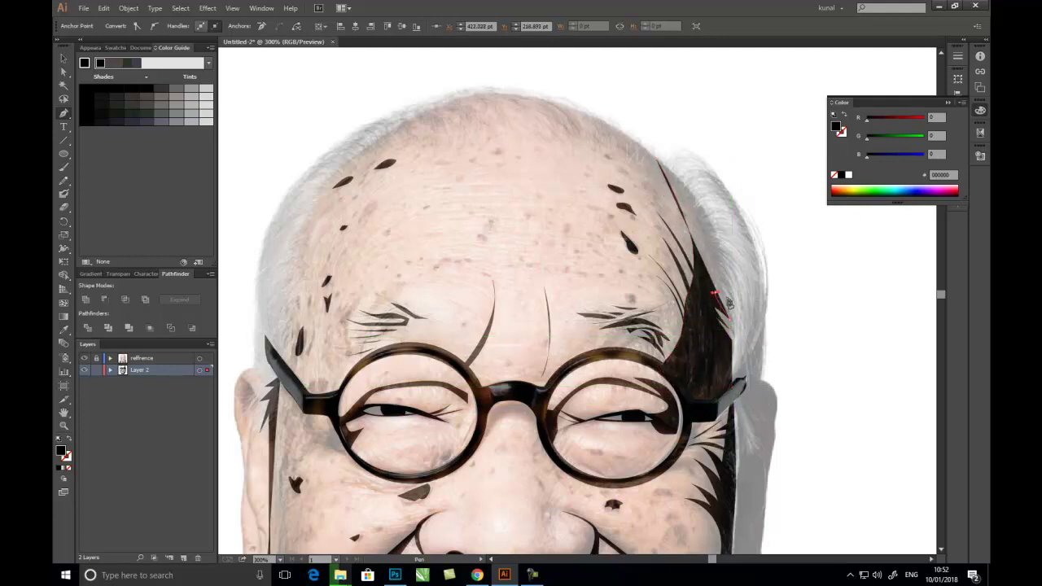
click(722, 299)
click(735, 285)
click(723, 275)
click(732, 264)
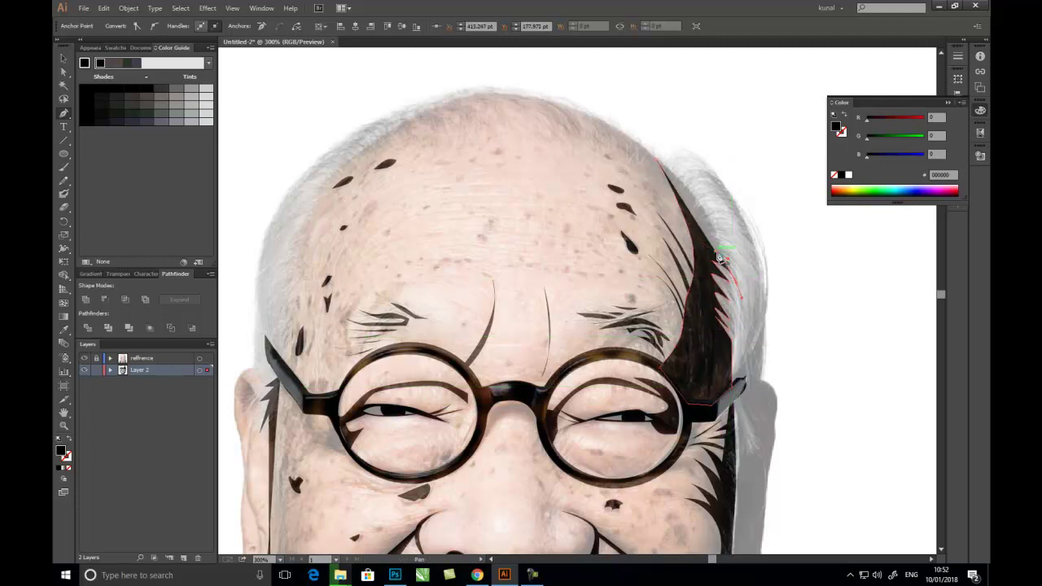
click(737, 250)
click(745, 239)
click(733, 242)
click(724, 235)
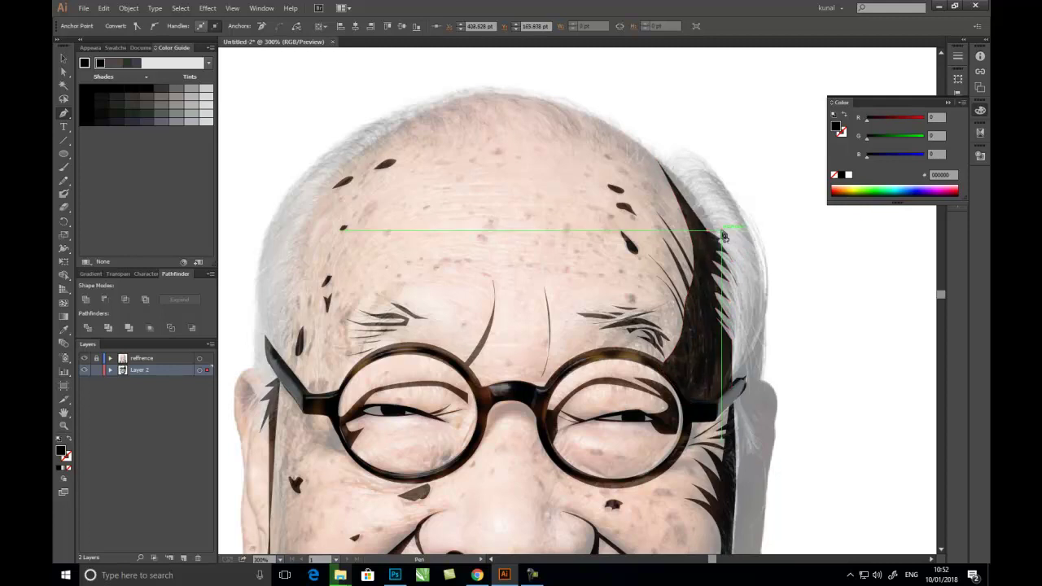
click(714, 221)
click(726, 214)
click(699, 202)
click(705, 189)
click(680, 182)
click(666, 167)
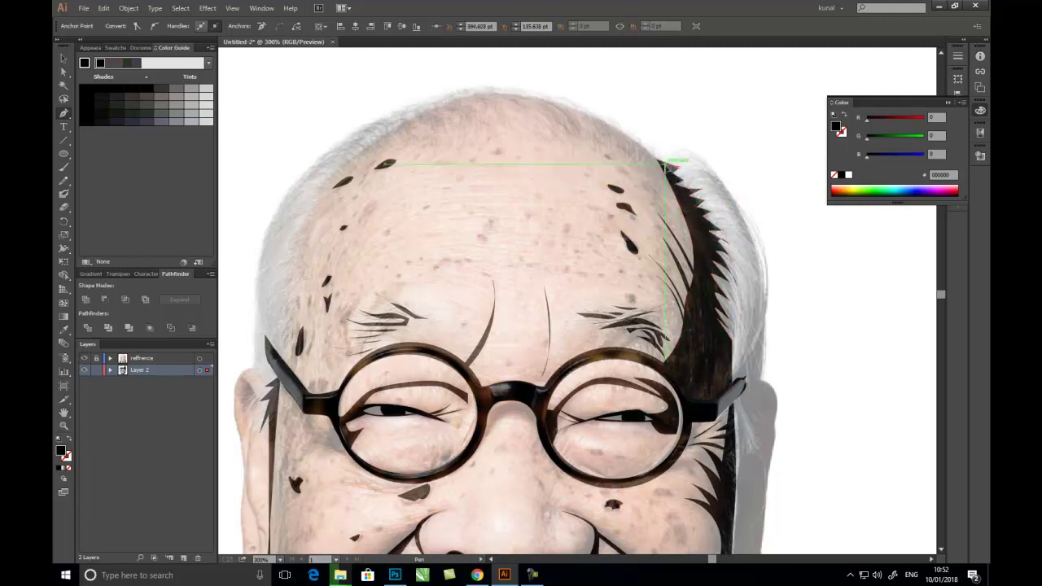
Draw zigzag black hair spikes along the left hairline at the temple
key(ctrl+shift+a)
mouse_move(448, 208)
mouse_down()
mouse_move(525, 256)
mouse_move(533, 242)
mouse_up()
drag(377, 298, 377, 309)
click(369, 329)
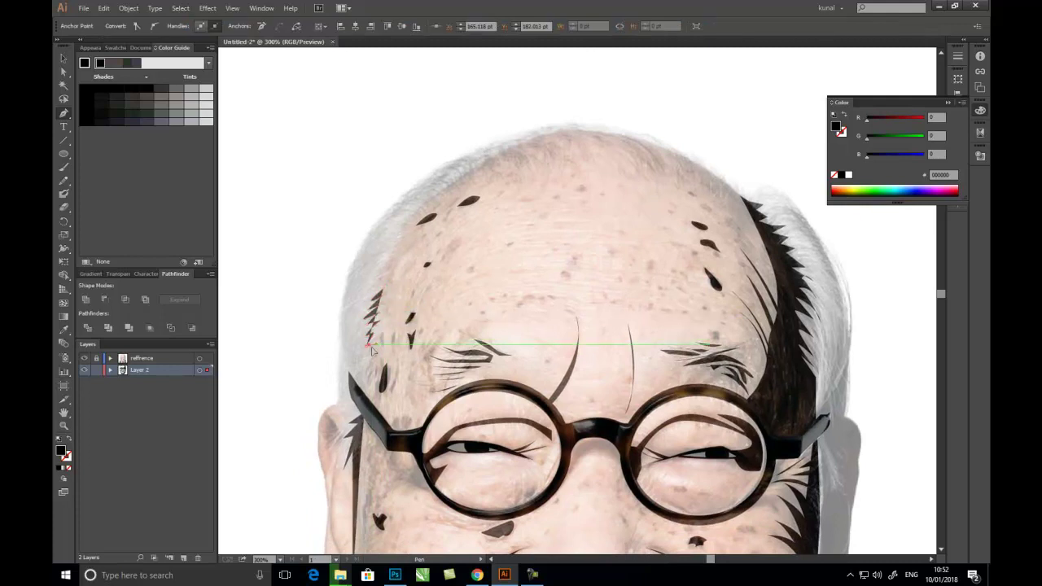
click(380, 340)
click(367, 352)
click(379, 366)
click(364, 380)
click(364, 391)
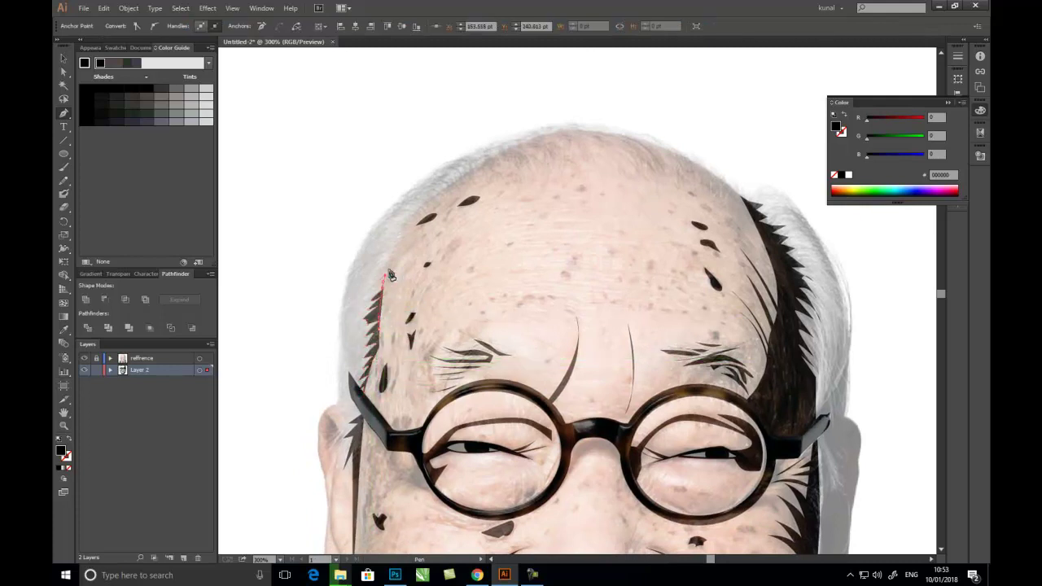
Extend the left hair shape up the side of the head and close it
click(470, 172)
click(393, 284)
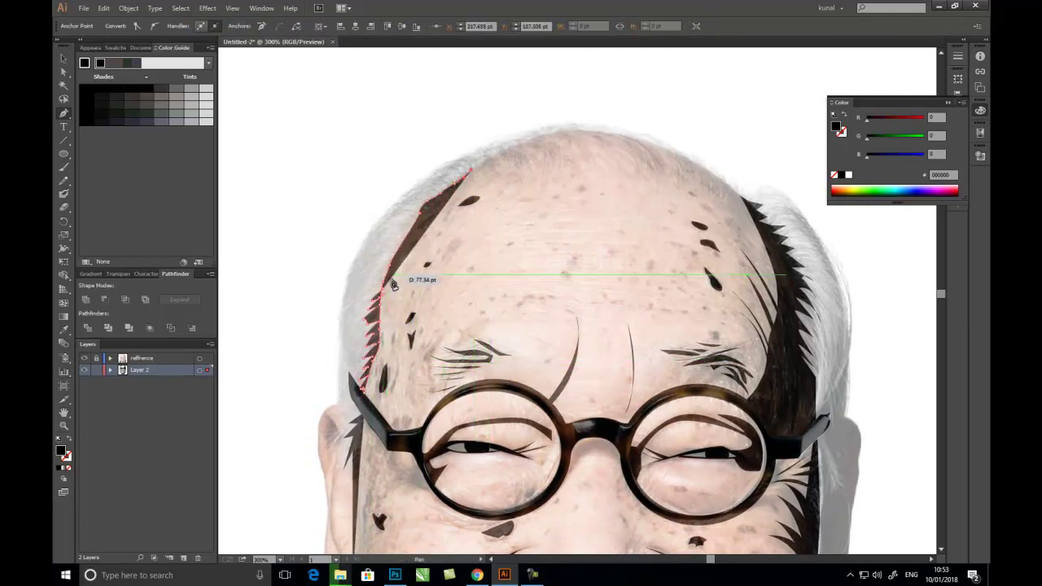
drag(388, 267, 359, 335)
click(370, 295)
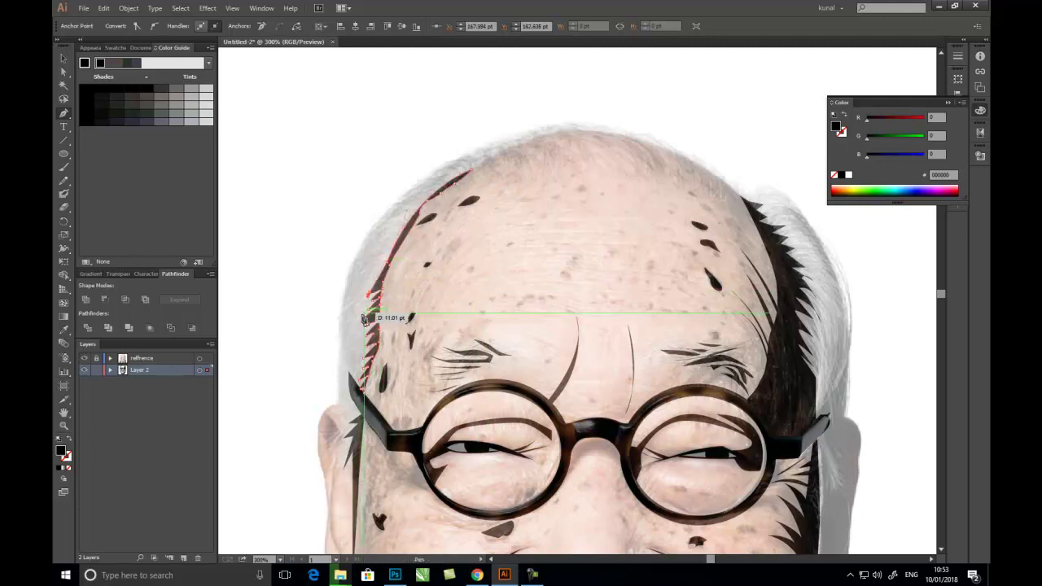
click(364, 340)
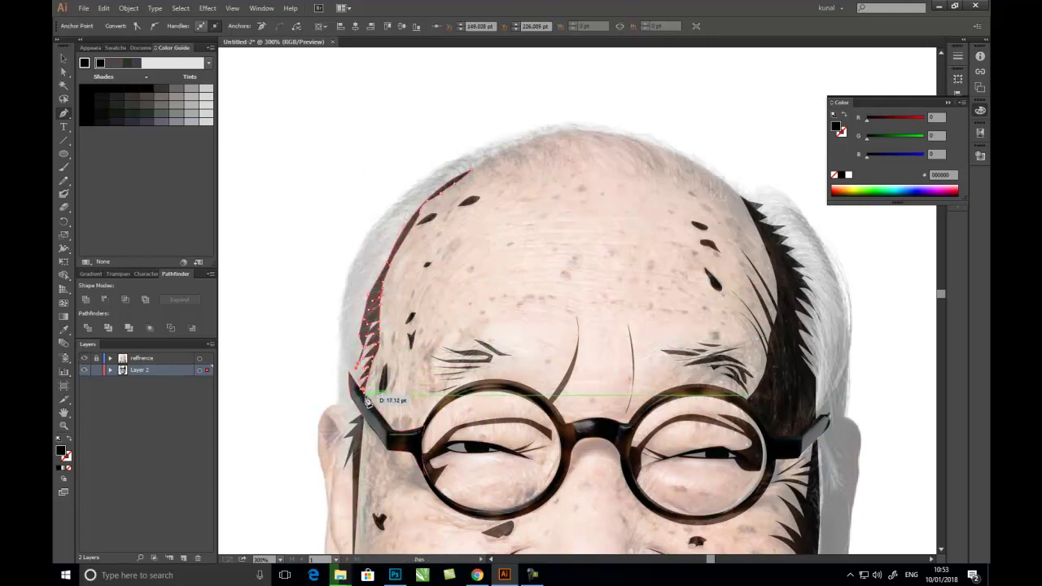
click(374, 395)
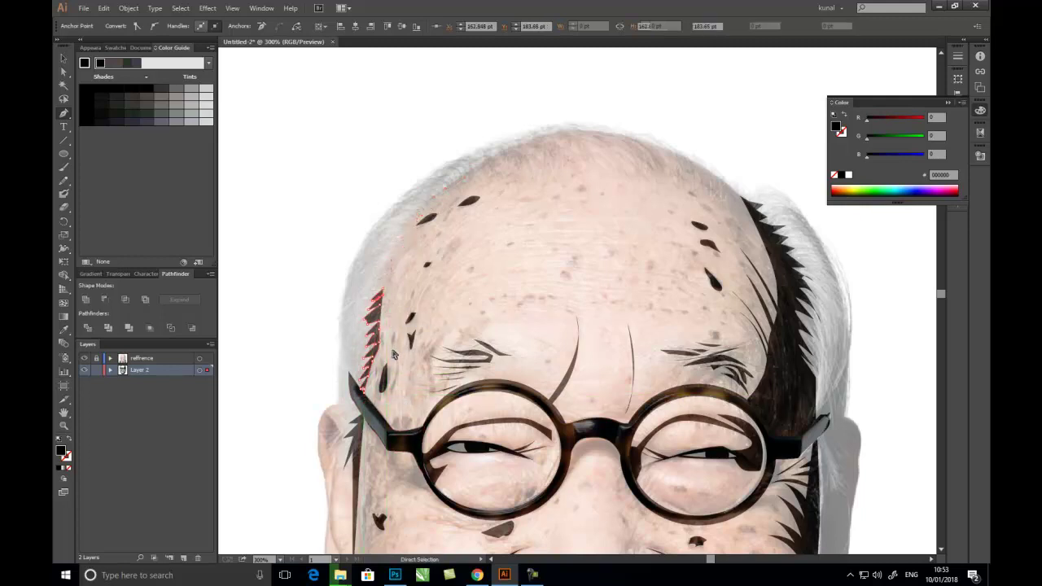
Add a curved strand along the top-left head edge, then zoom out to the whole portrait
click(381, 324)
click(384, 320)
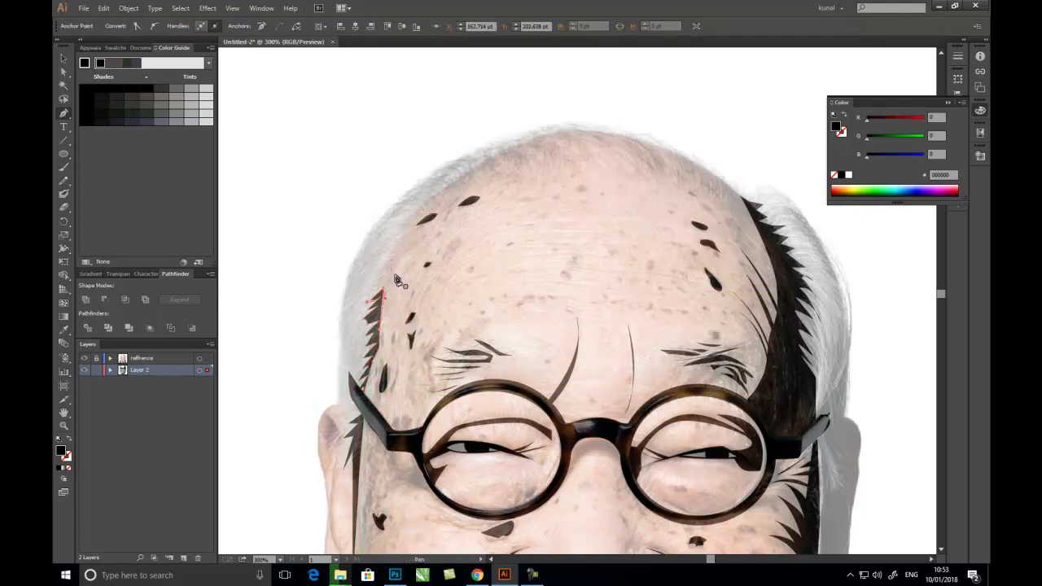
scroll(396, 281, up, 1)
click(471, 205)
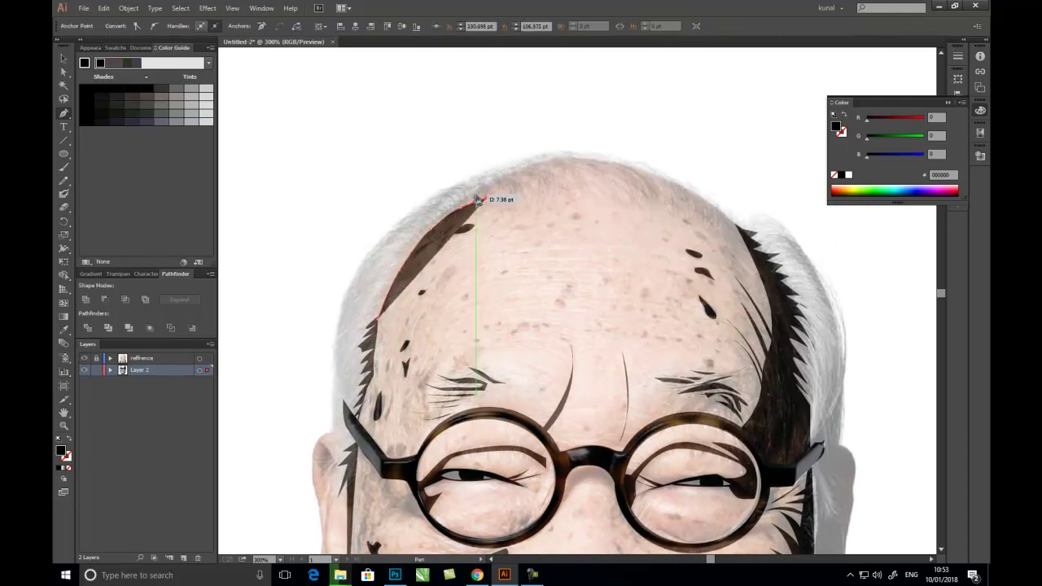
drag(478, 200, 415, 244)
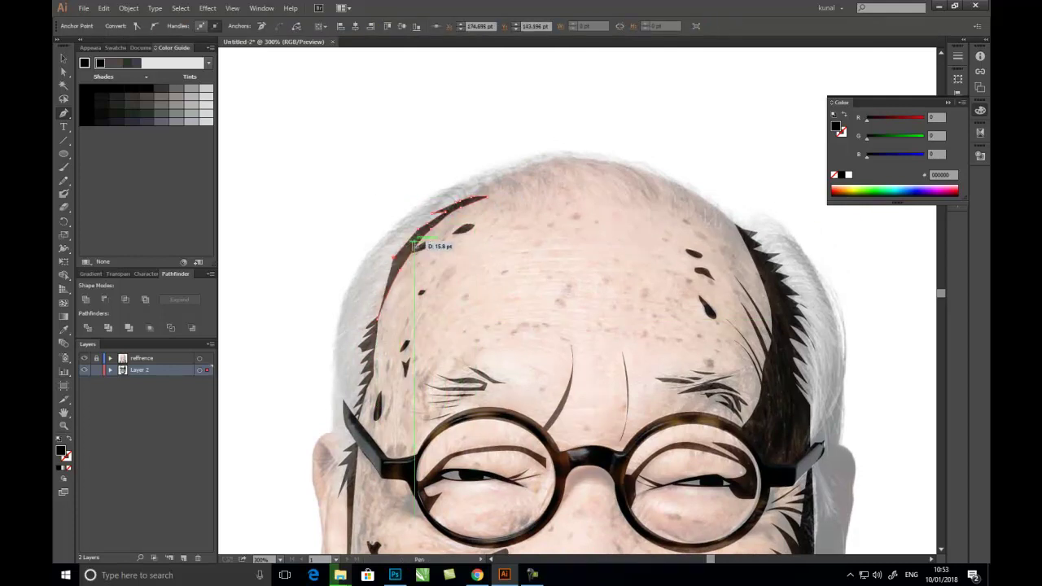
drag(388, 286, 386, 301)
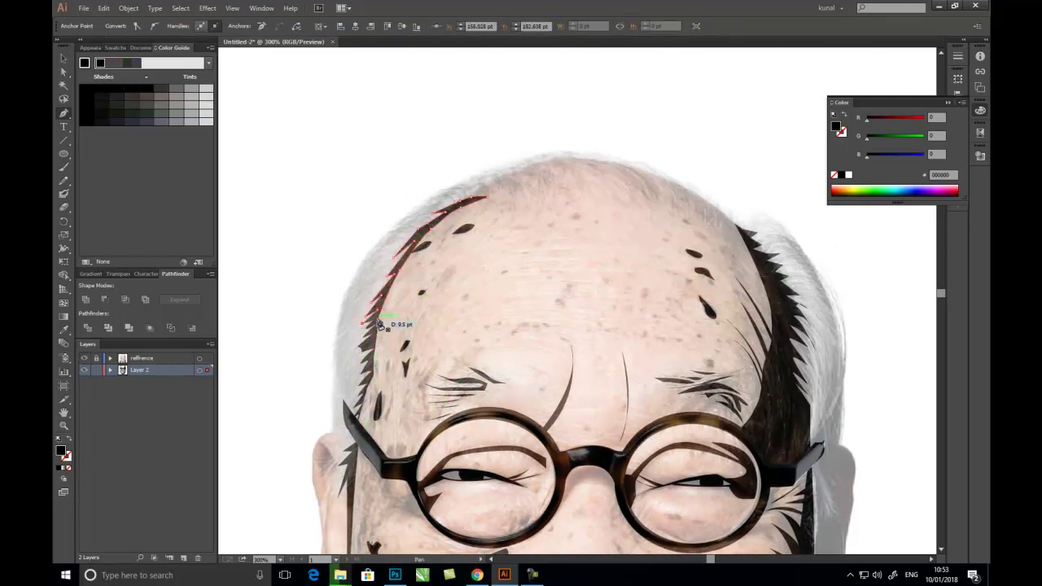
key(ctrl+1)
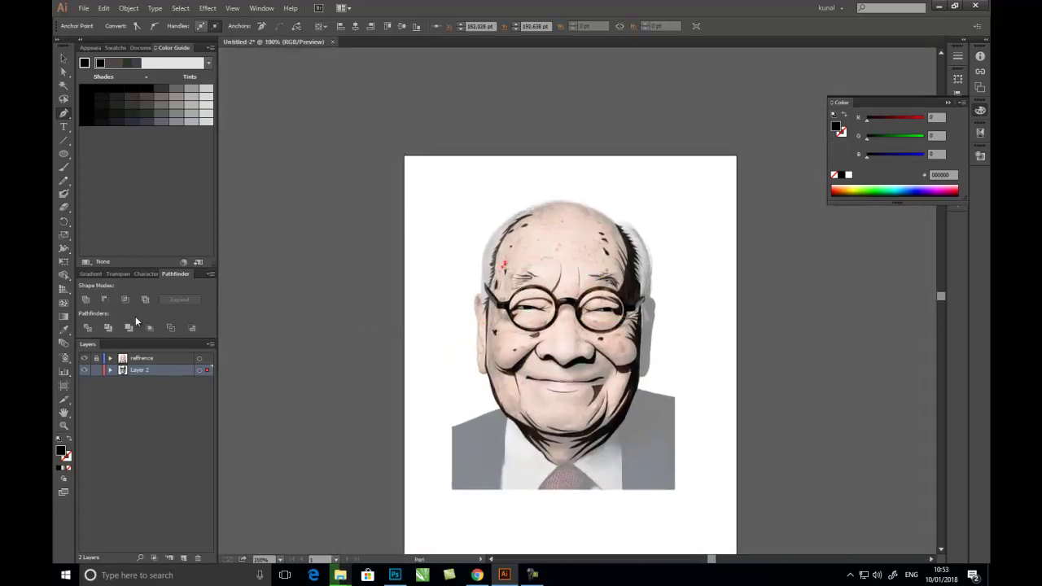
Check the drawing against the reference photo and outline the ear's lower edge
click(83, 358)
click(84, 358)
scroll(481, 327, up, 2)
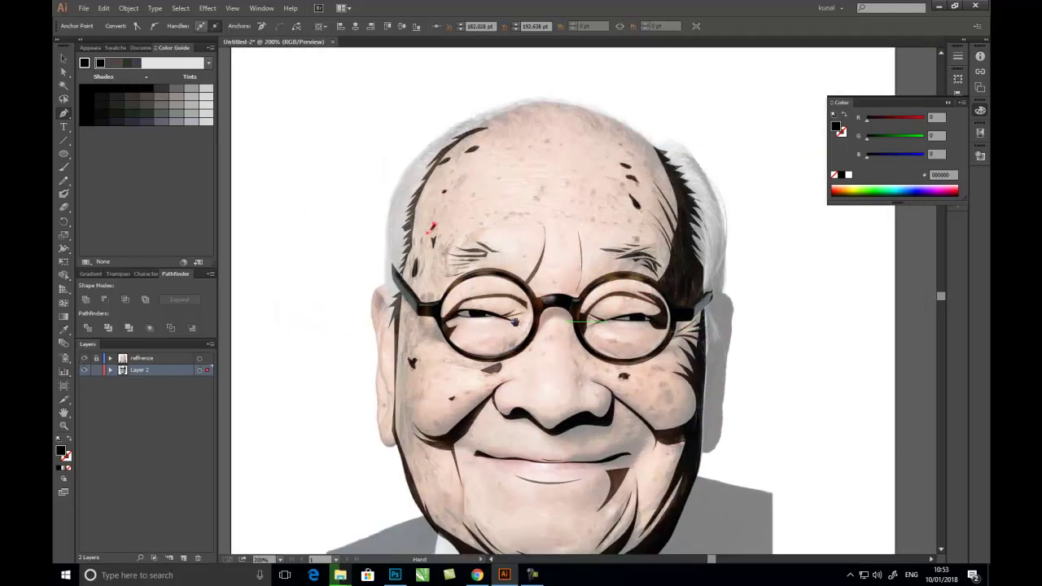
drag(470, 322, 475, 377)
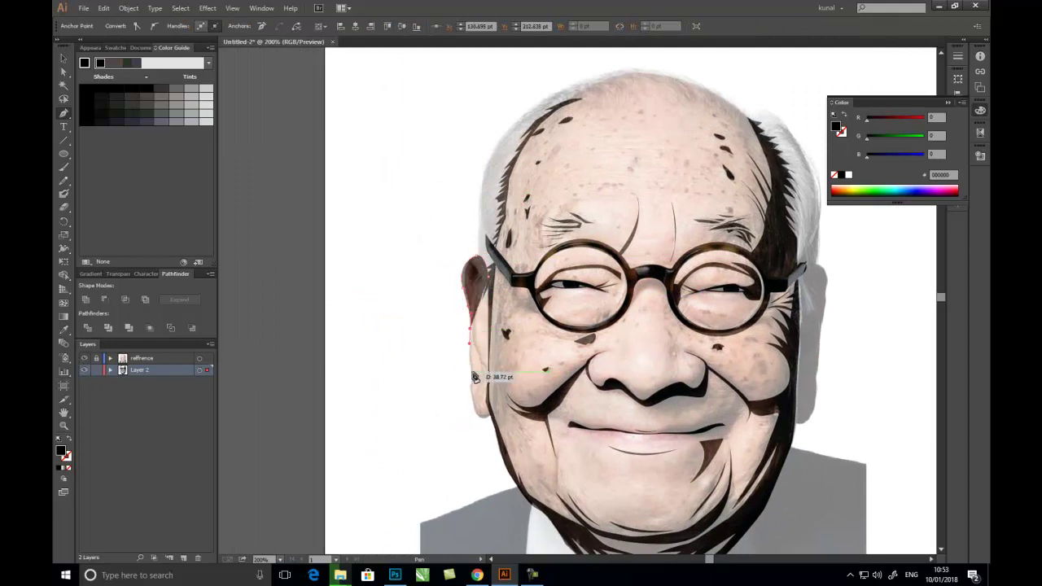
drag(481, 424, 489, 414)
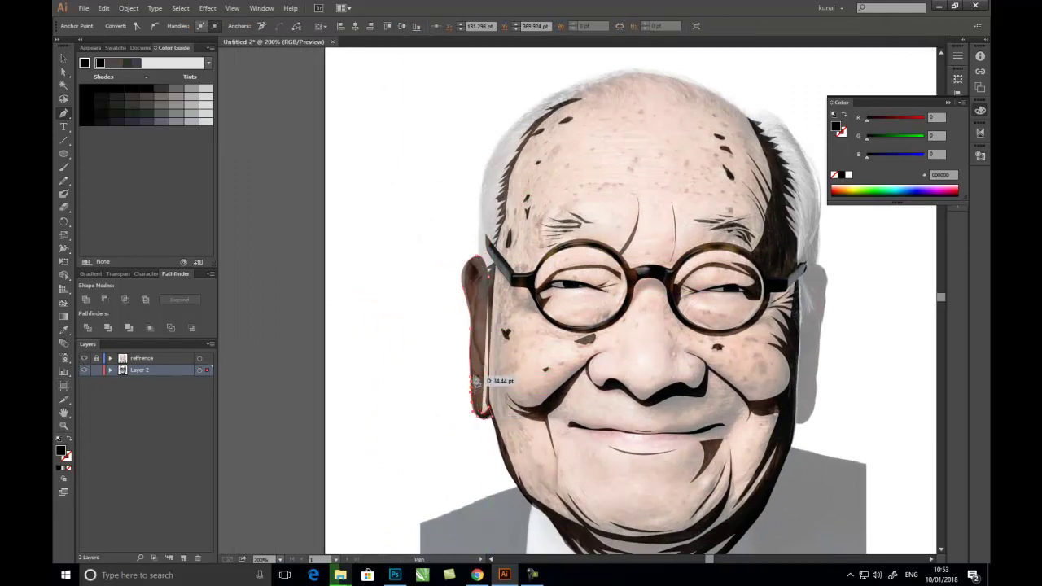
click(475, 399)
Curve the ear outline around its top and close it into a dark fill
drag(476, 328, 477, 337)
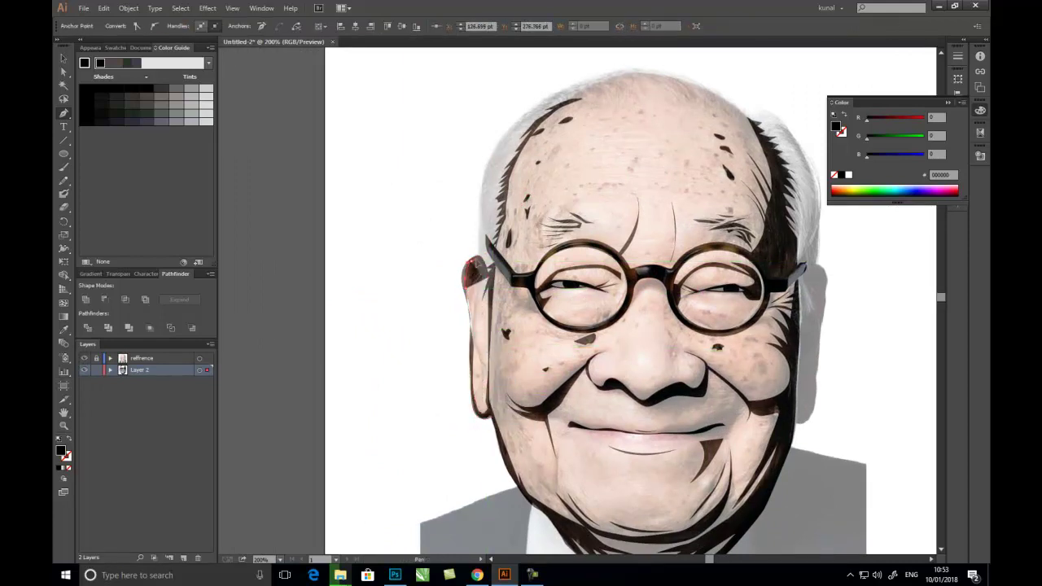
drag(479, 263, 491, 297)
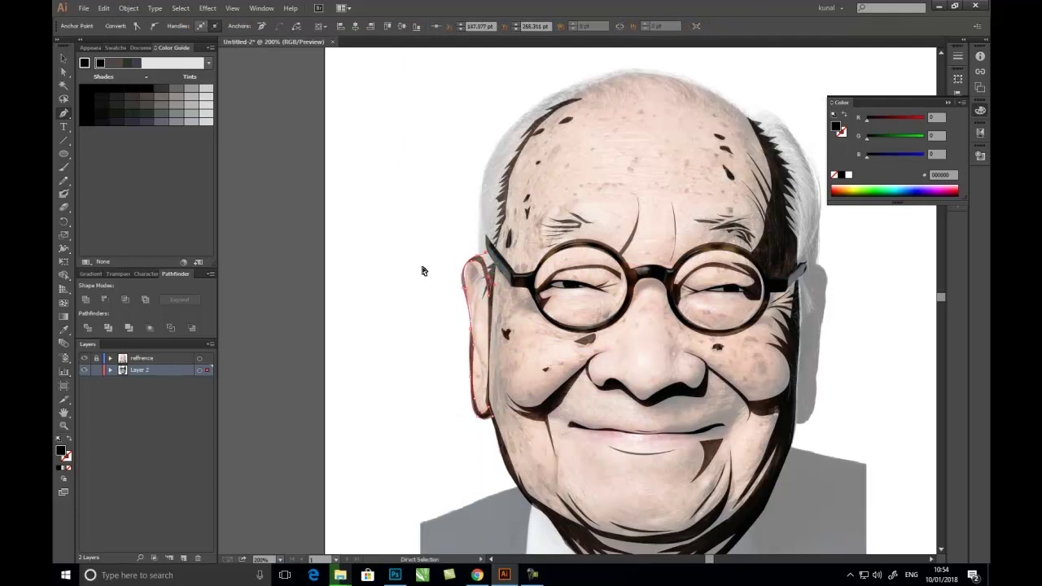
click(477, 276)
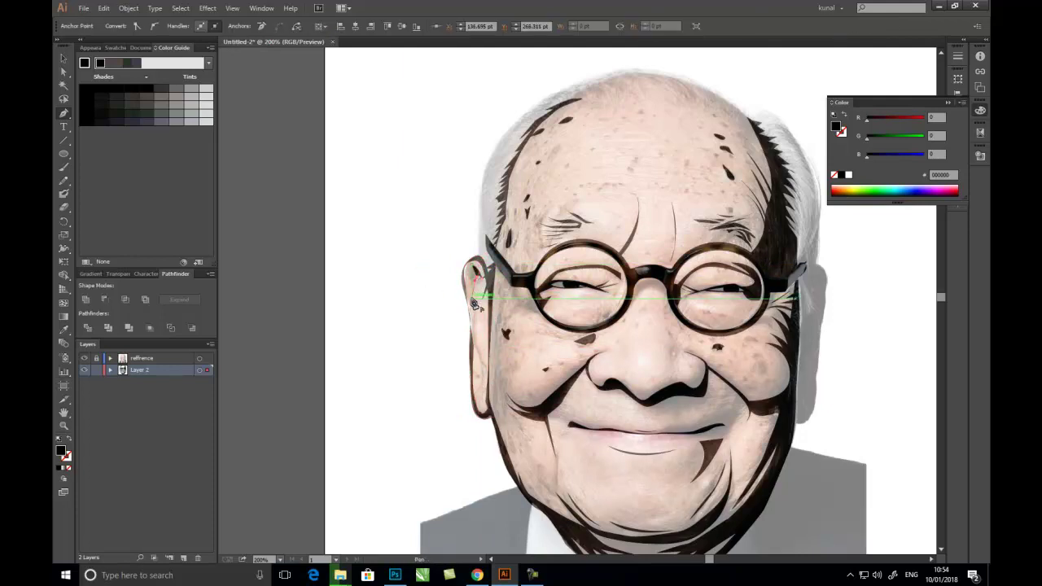
drag(479, 269, 469, 228)
drag(476, 337, 476, 340)
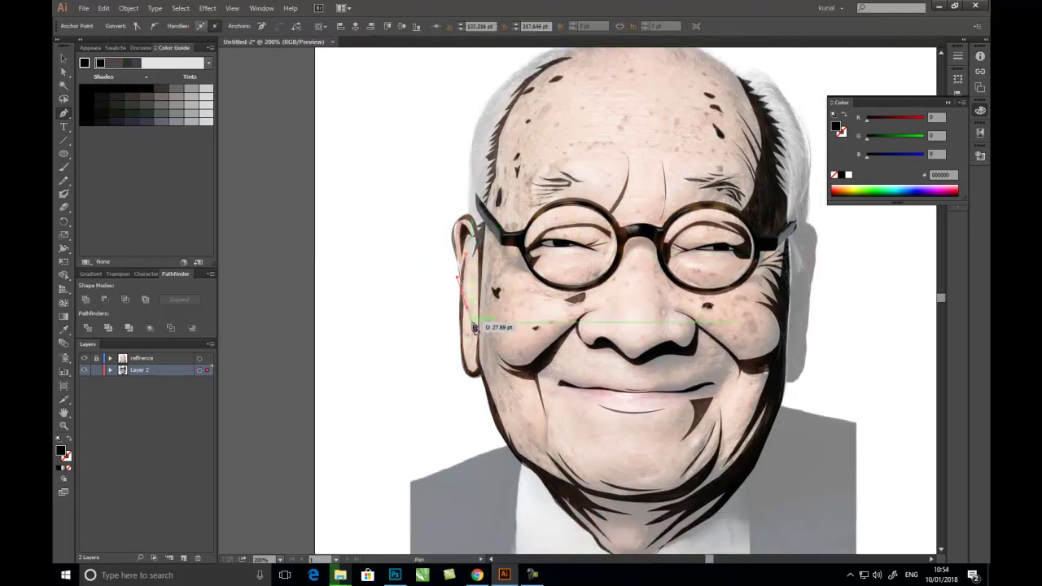
drag(470, 262, 470, 266)
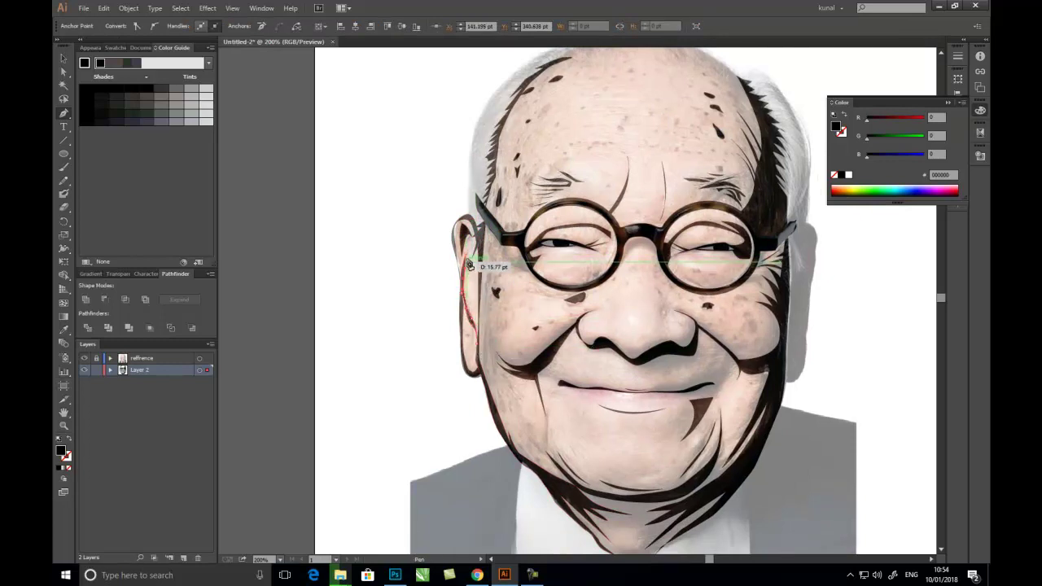
ctrl+click(432, 289)
Draw a small curved shape below the left eye
drag(508, 316, 466, 333)
drag(503, 303, 491, 316)
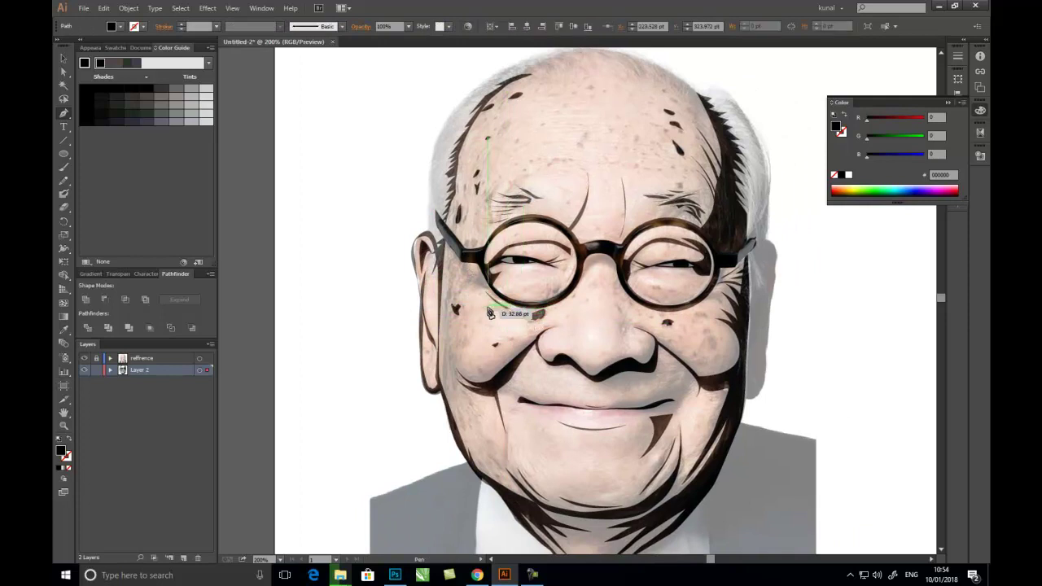
ctrl+click(523, 320)
mouse_move(658, 305)
mouse_down()
mouse_move(589, 308)
mouse_move(606, 315)
mouse_up()
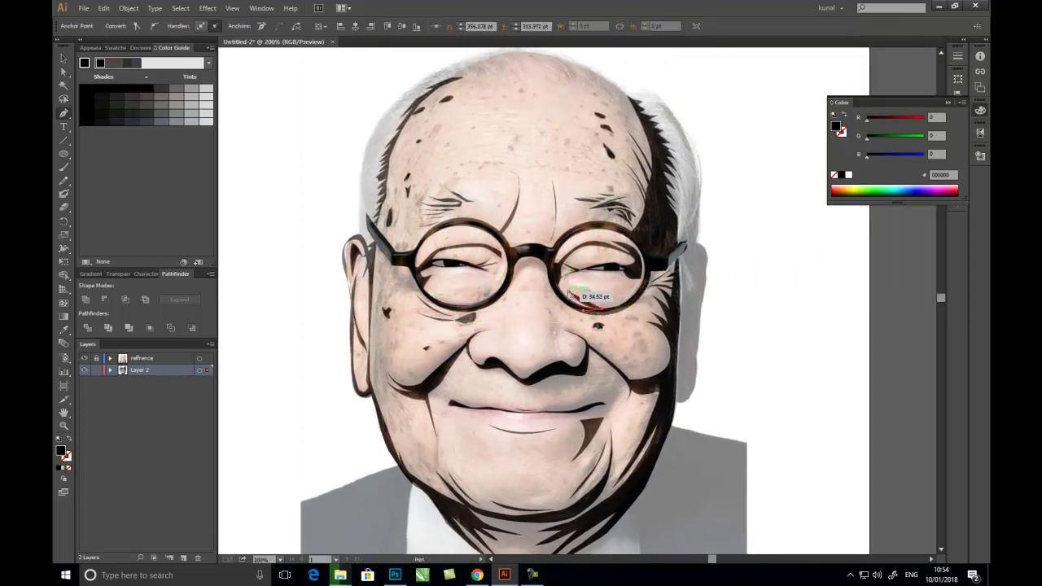
drag(579, 161, 583, 280)
Draw the black contour arcing over the crown and the hair strip down the left side
click(456, 188)
drag(533, 160, 642, 214)
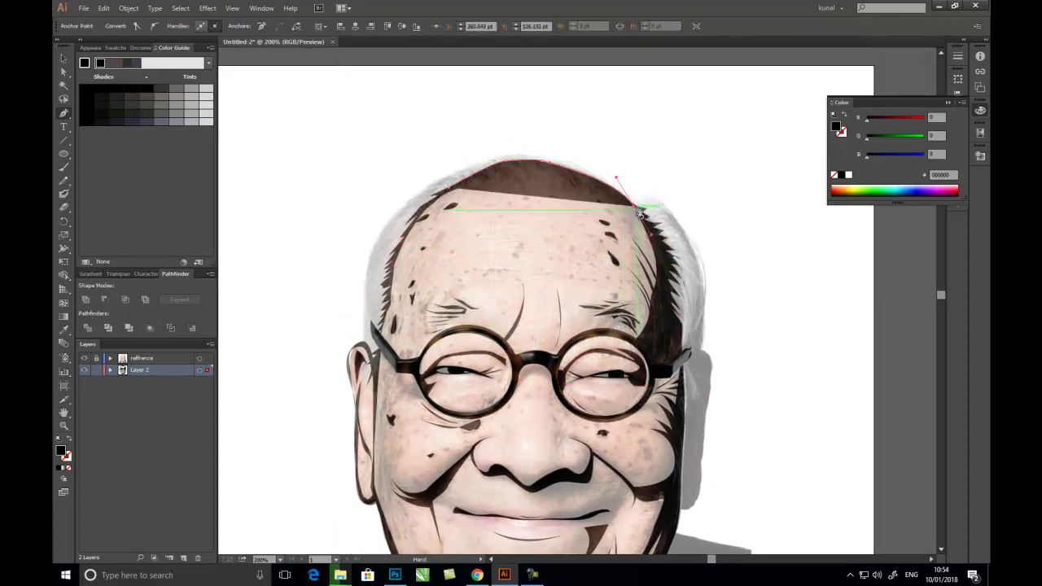
click(550, 160)
click(535, 165)
mouse_move(497, 167)
mouse_down()
mouse_move(480, 161)
mouse_move(506, 163)
mouse_up()
click(368, 341)
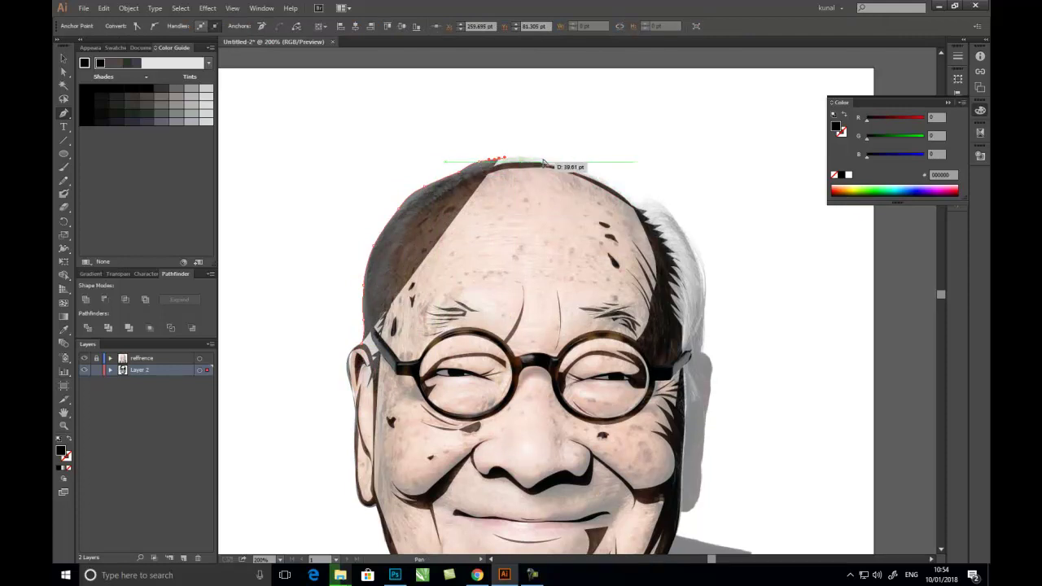
drag(640, 205, 649, 215)
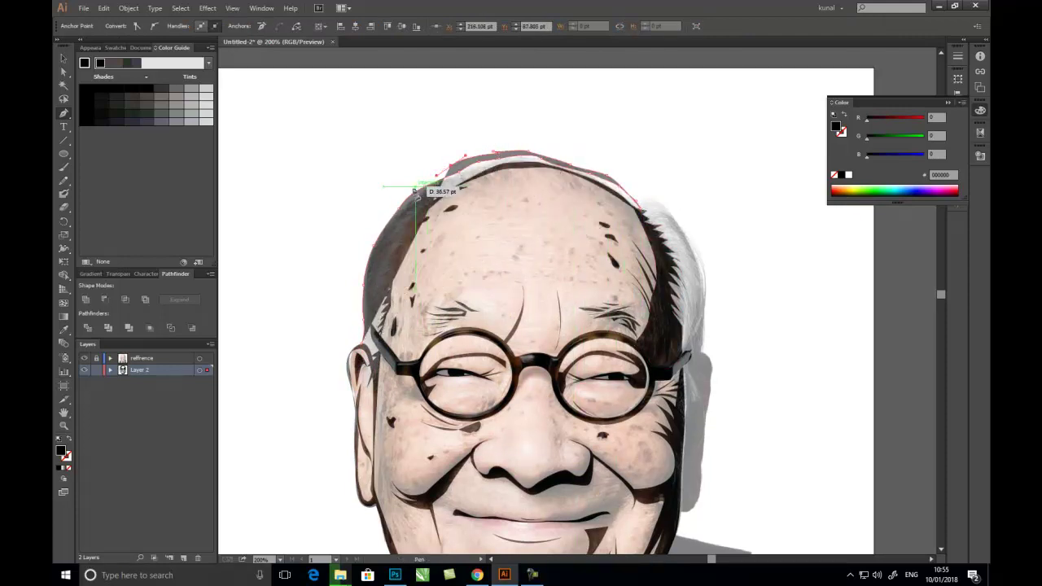
drag(356, 348, 370, 344)
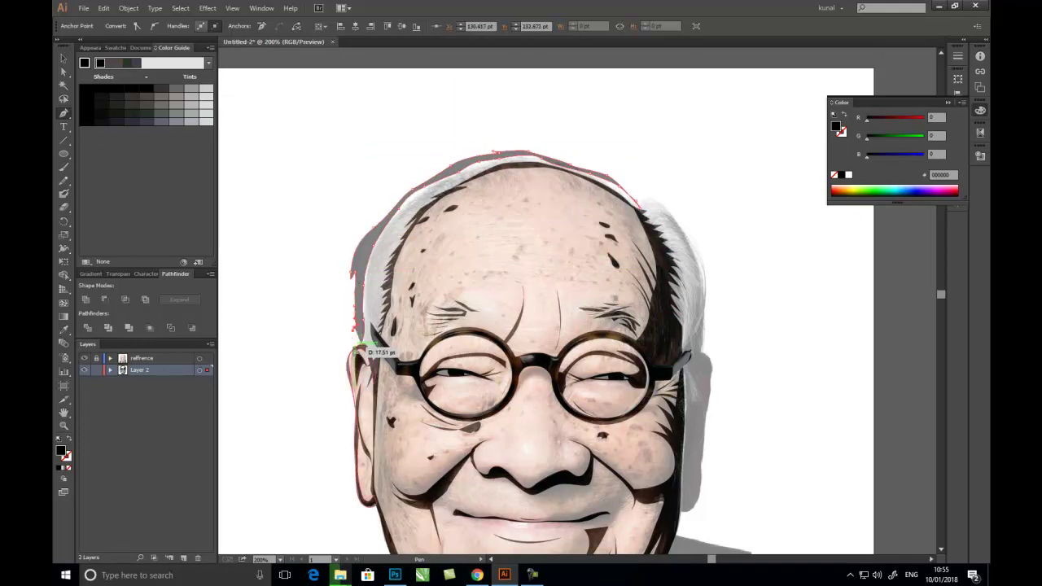
Draw the closed dark hair shape down the right side of the head beside the ear
scroll(364, 350, right, 2)
click(619, 200)
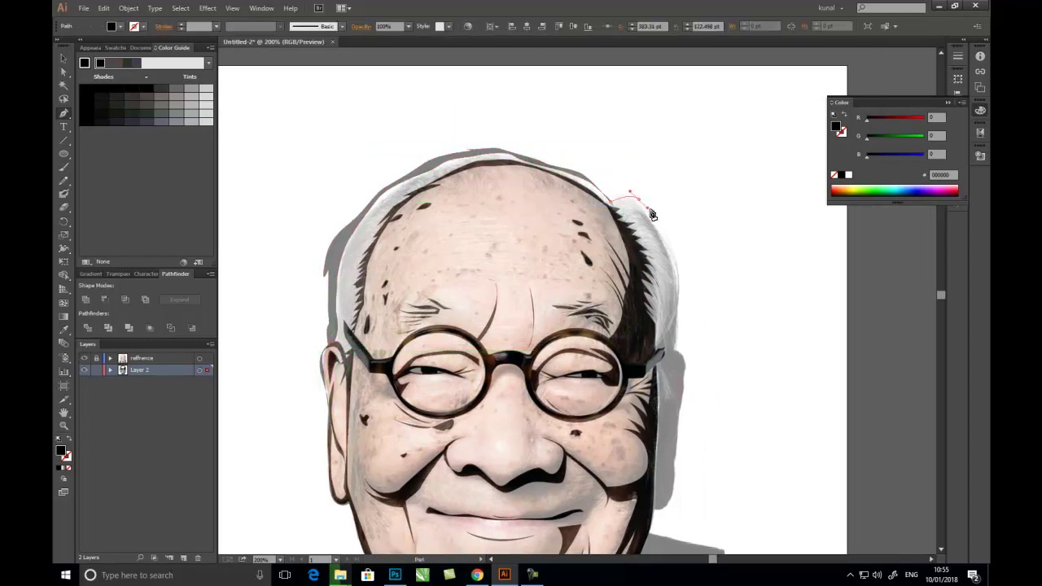
drag(683, 353, 668, 256)
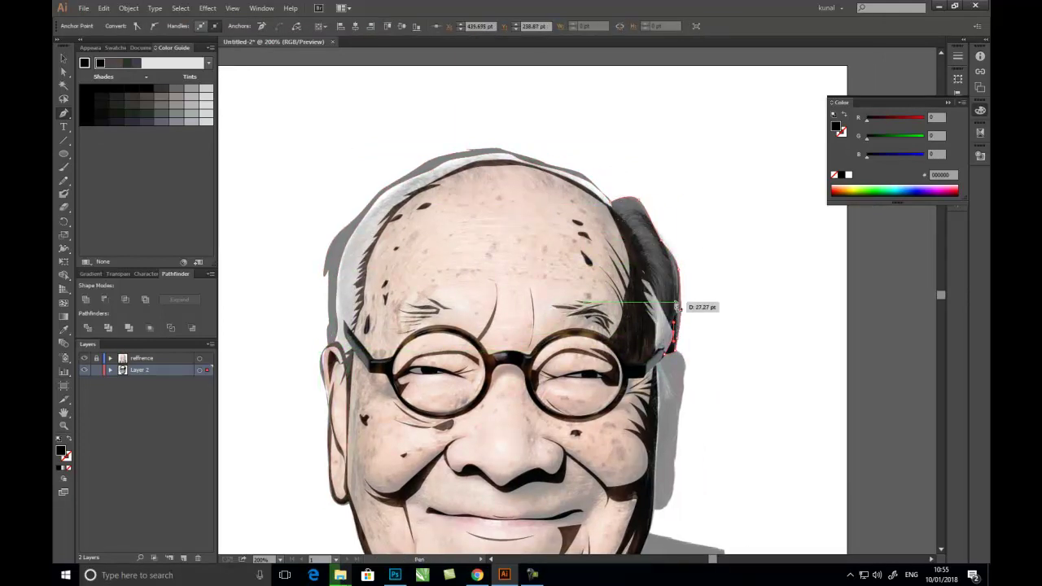
drag(622, 201, 615, 208)
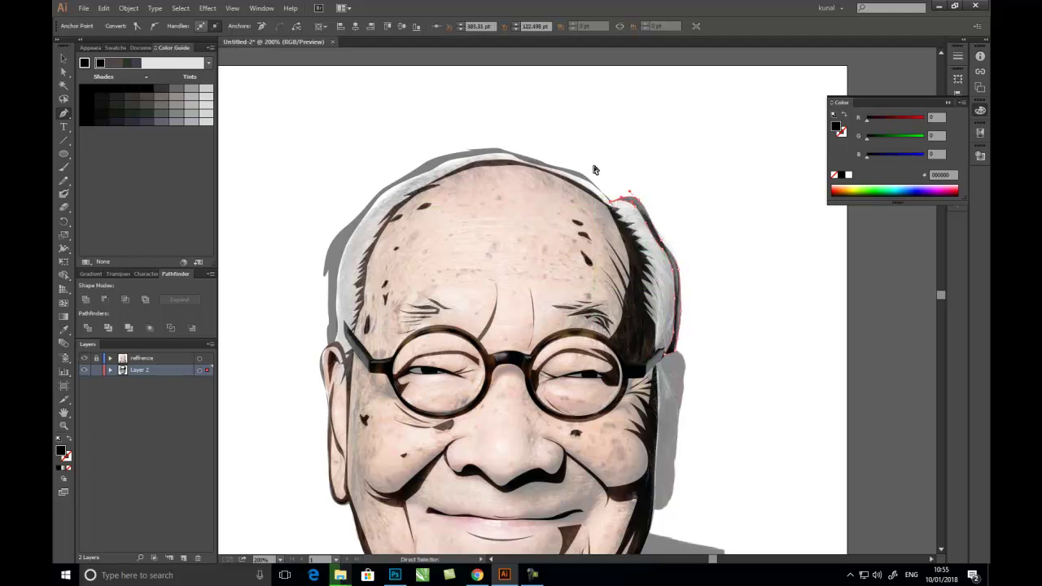
scroll(595, 170, down, 2)
scroll(594, 170, right, 1)
mouse_move(624, 333)
mouse_down()
mouse_move(617, 425)
mouse_move(600, 426)
mouse_up()
drag(610, 298, 617, 324)
drag(608, 277, 607, 284)
ctrl+click(668, 342)
scroll(667, 342, down, 1)
Compare the drawing with the photo, then trace the closed left lapel shape below the chin
click(84, 358)
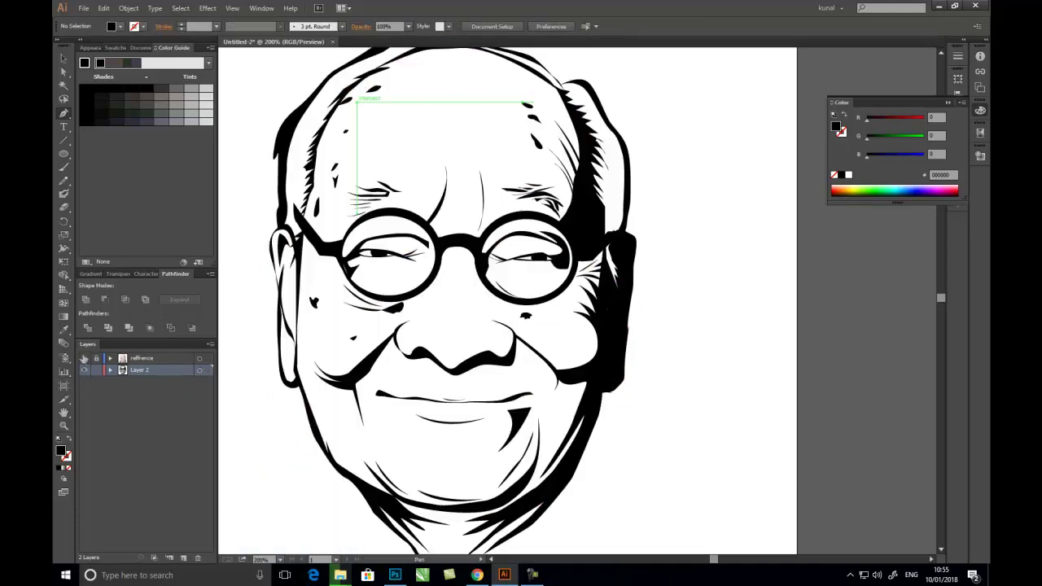
click(83, 359)
mouse_move(350, 469)
mouse_down()
mouse_move(370, 281)
mouse_move(399, 260)
mouse_up()
click(395, 255)
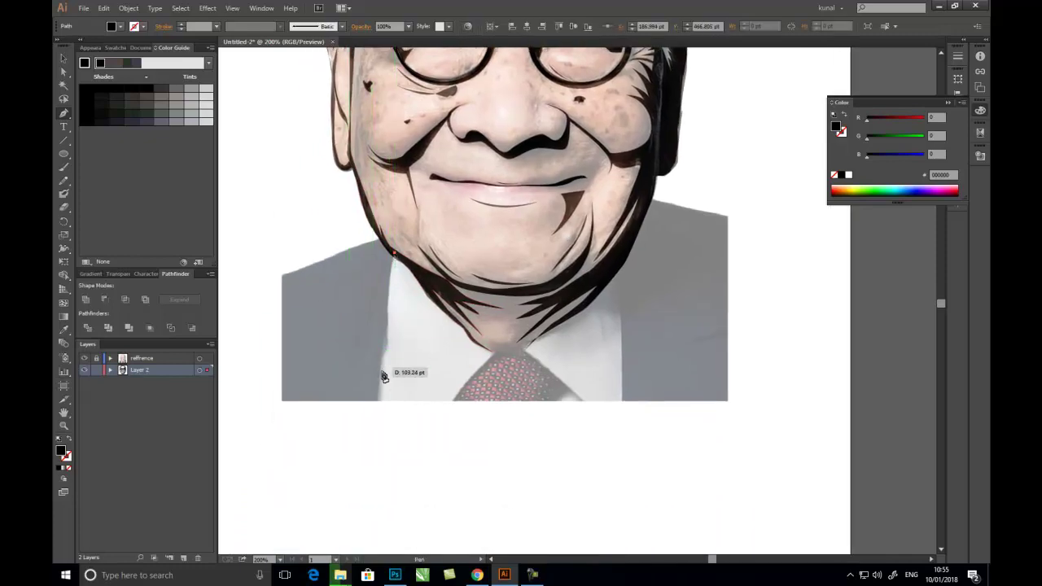
click(377, 401)
click(282, 400)
click(282, 275)
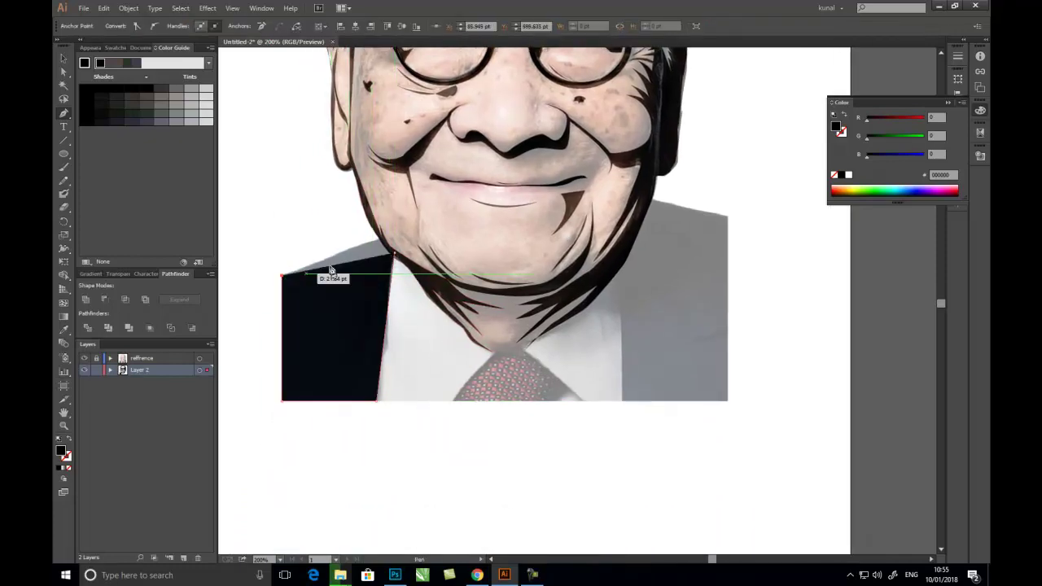
click(380, 241)
click(404, 290)
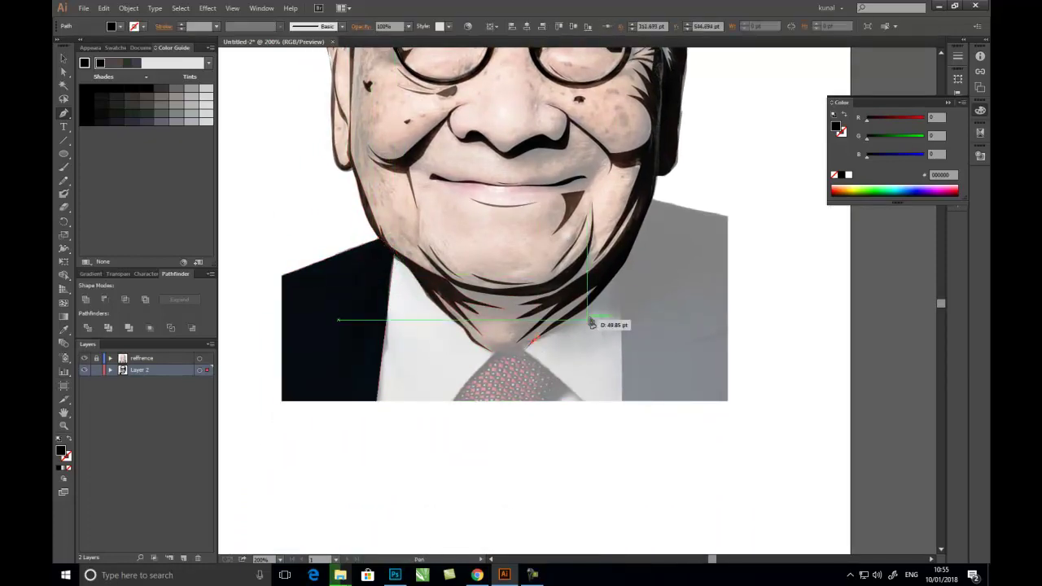
click(533, 340)
Trace the right jacket shape from the shirt collar to the bottom edge and shoulder
click(605, 311)
click(621, 345)
click(623, 400)
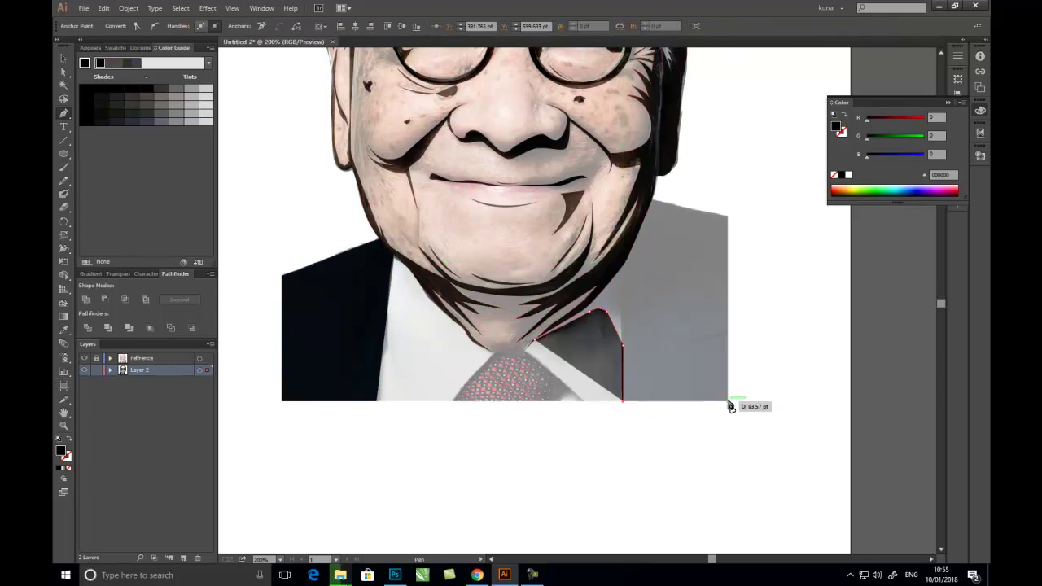
click(727, 401)
click(727, 216)
click(648, 198)
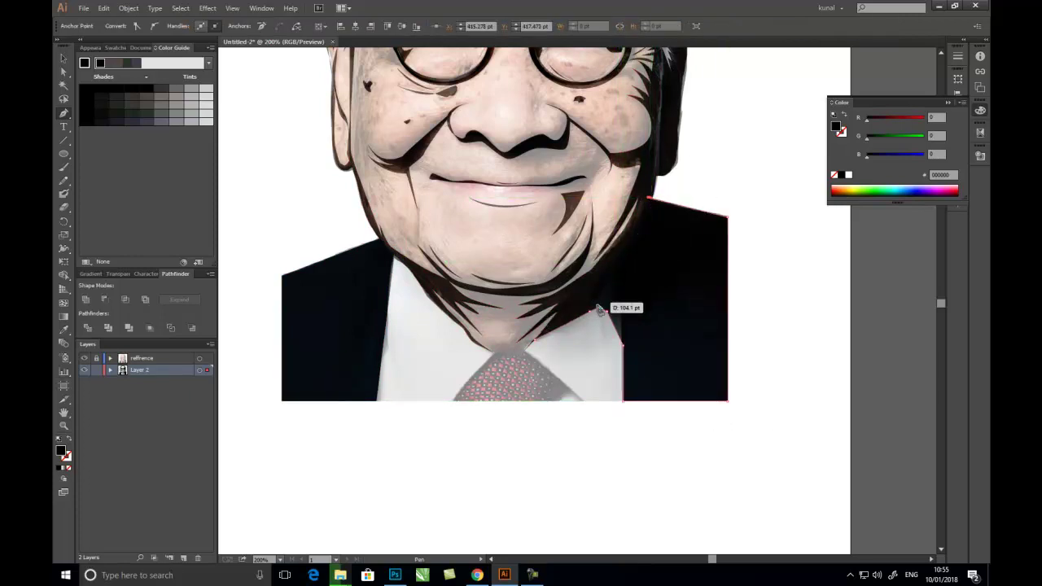
drag(533, 340, 517, 368)
ctrl+click(518, 368)
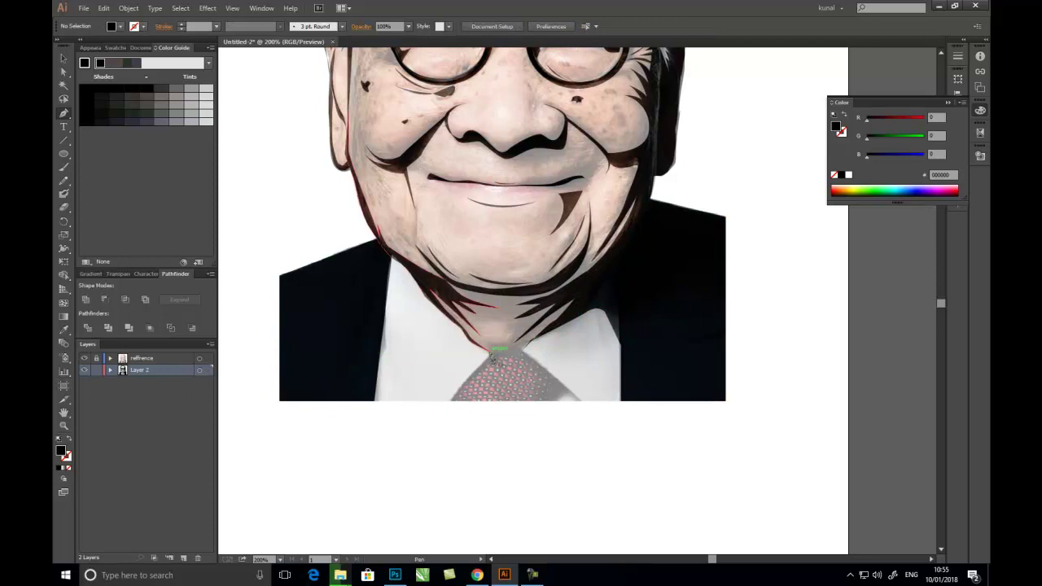
Trace the tie shape from the chin and close it at its starting anchor
click(491, 351)
ctrl+click(507, 373)
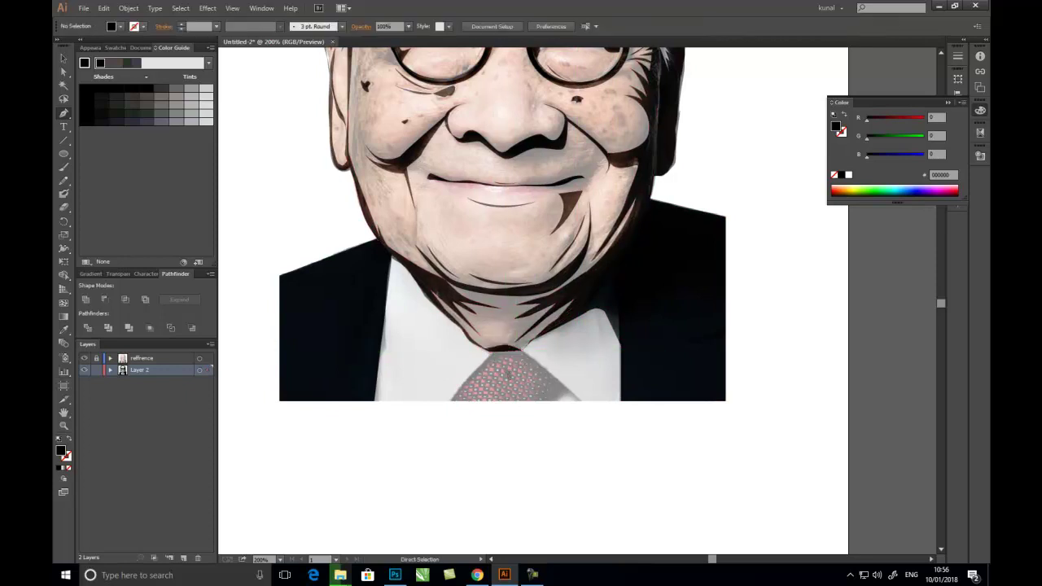
click(493, 350)
click(448, 403)
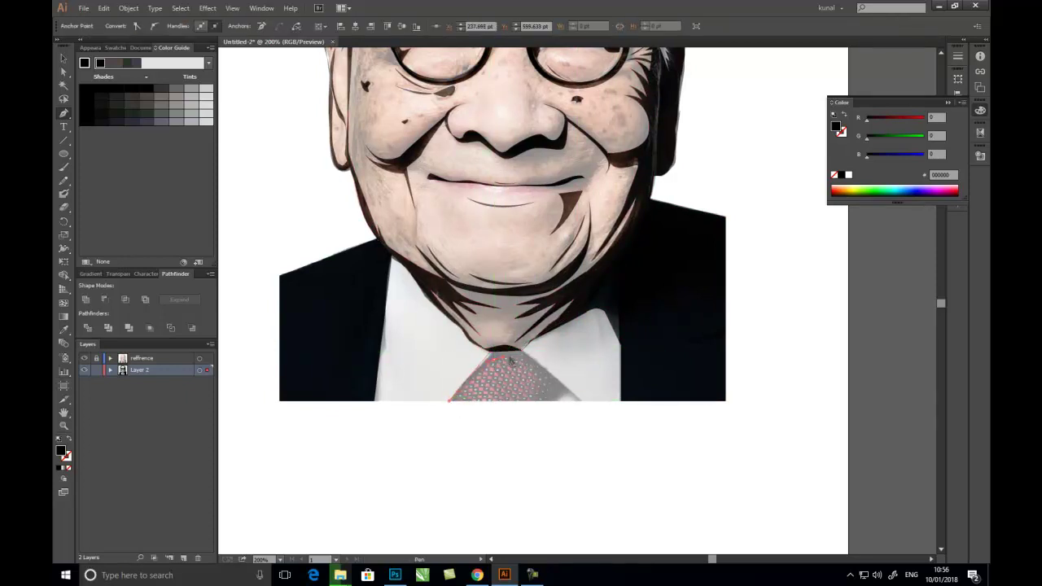
click(556, 389)
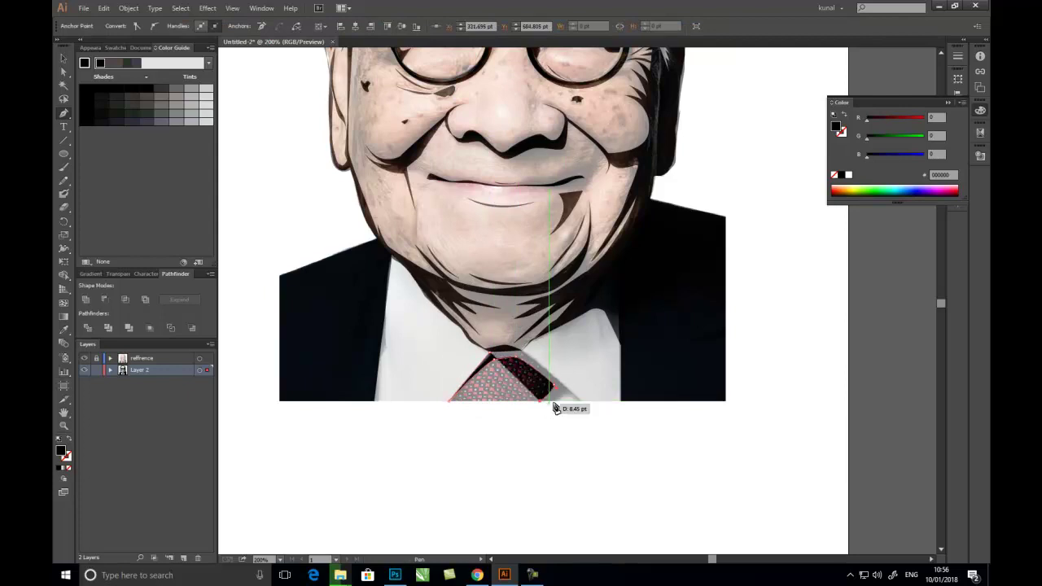
click(581, 401)
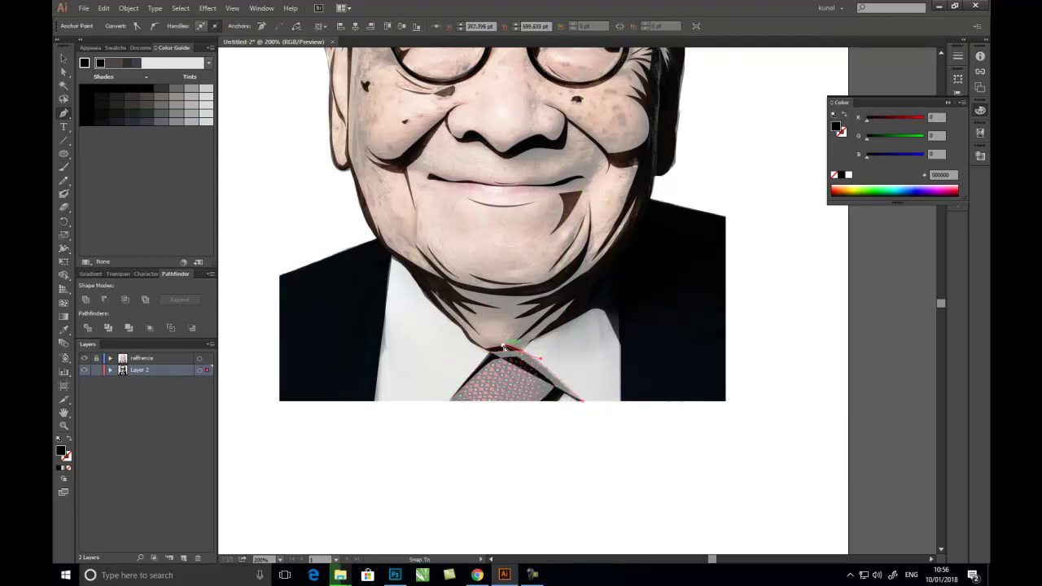
click(503, 349)
key(ctrl+shift+a)
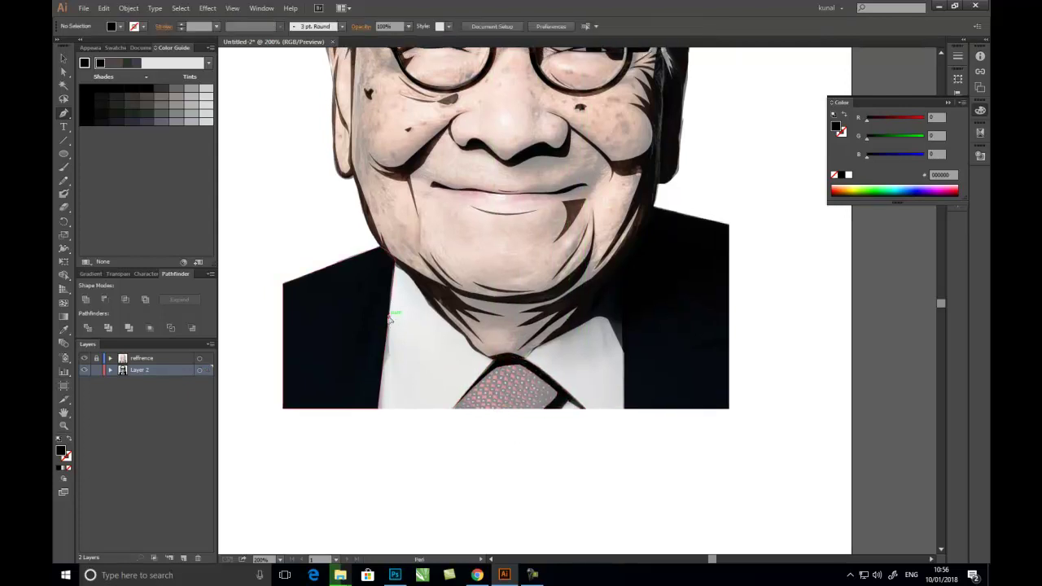
Add a short two-point path beside the collar, then zoom out to the whole artboard
click(389, 317)
click(390, 356)
key(ctrl+shift+a)
scroll(668, 447, down, 2)
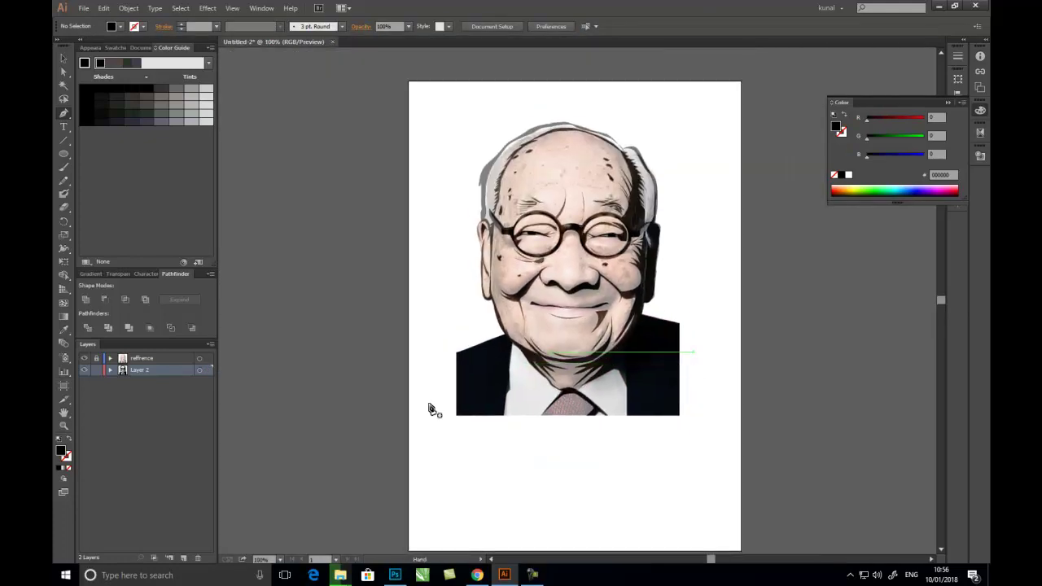
Hide the reference photo and frame the portrait with an 11 pt black-stroked rectangle
click(83, 359)
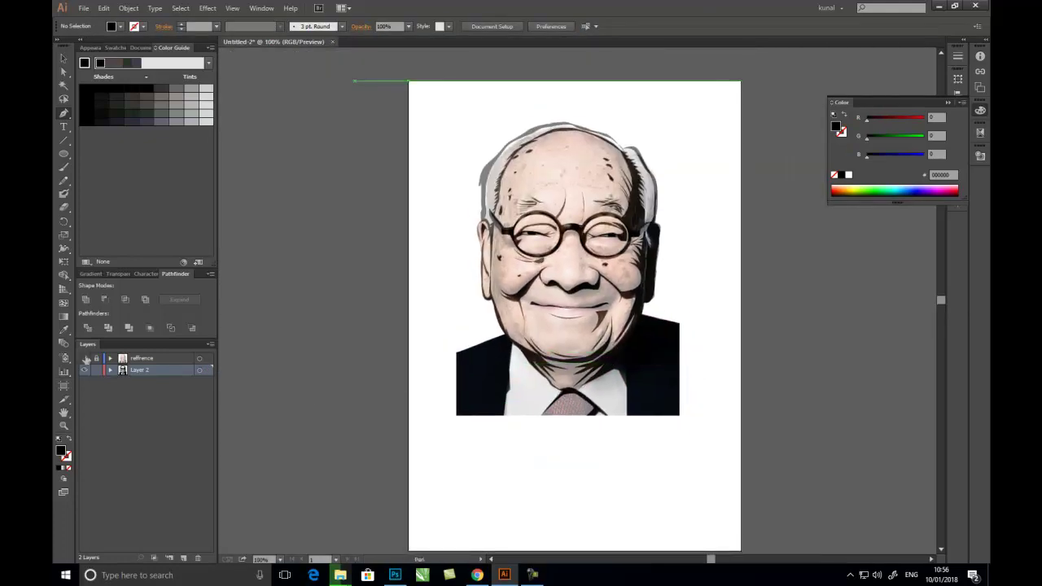
drag(705, 320, 719, 355)
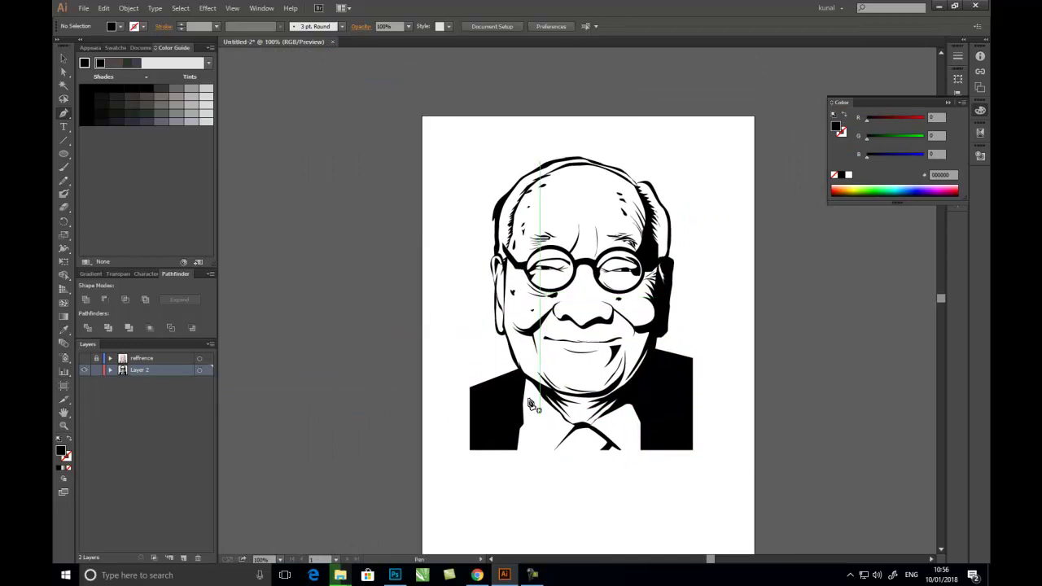
drag(63, 156, 89, 154)
drag(469, 135, 693, 449)
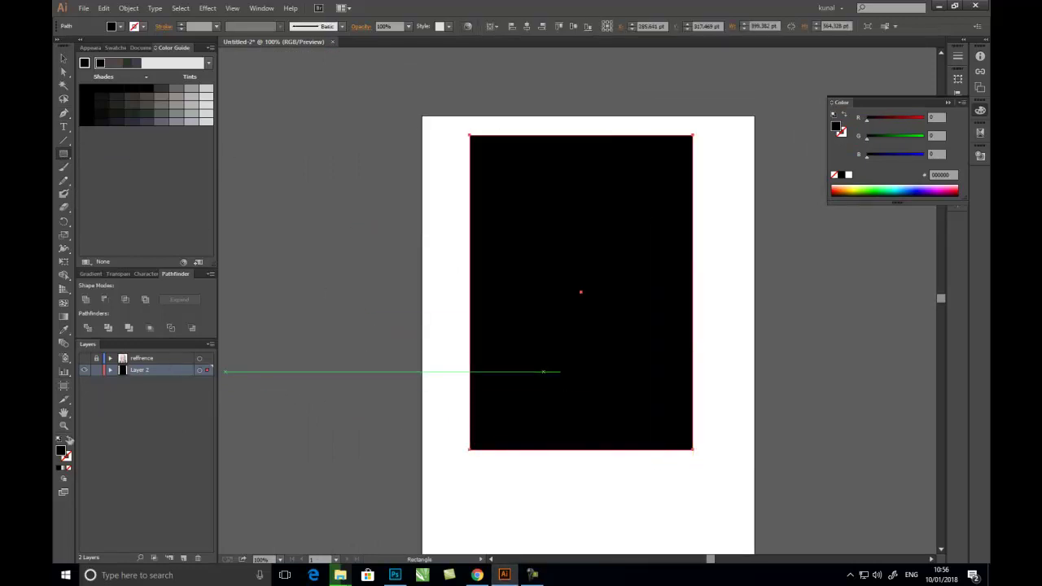
key(shift+x)
click(63, 58)
click(182, 26)
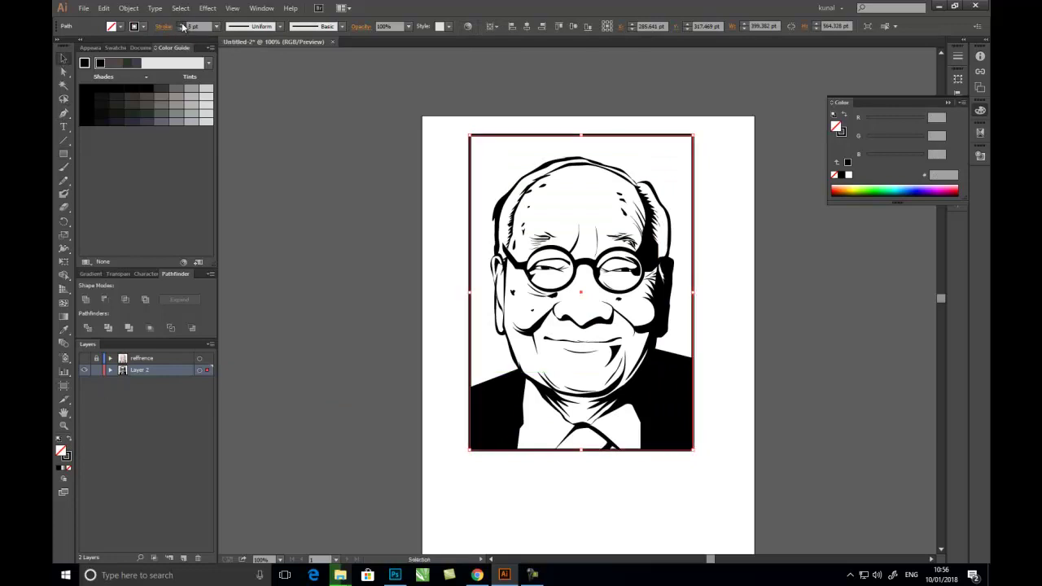
text(11)
Review the framed artwork and zoom out to 66.67% to see the page
click(459, 182)
drag(404, 86, 712, 461)
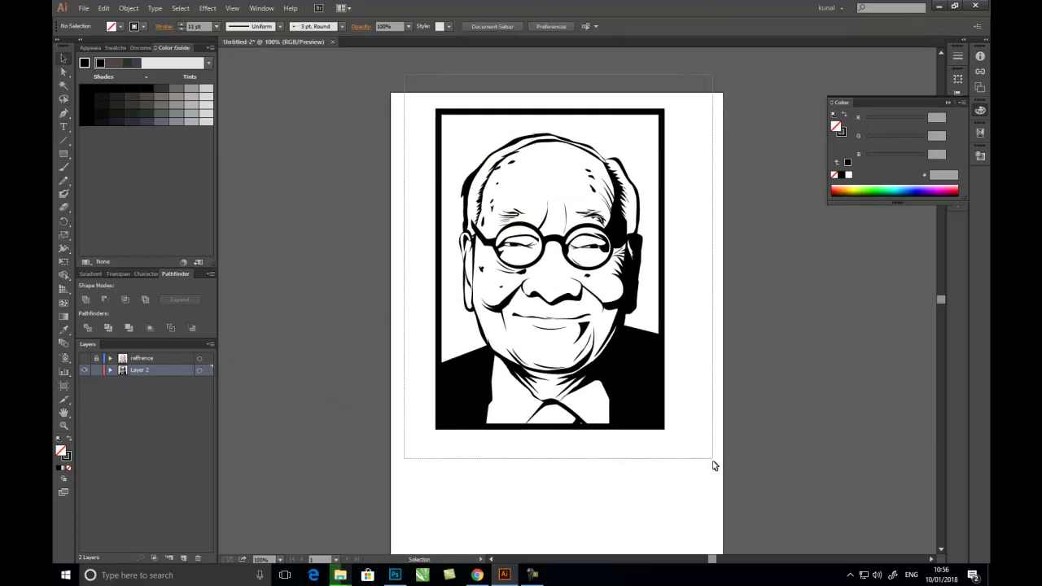
click(720, 383)
drag(720, 382, 701, 346)
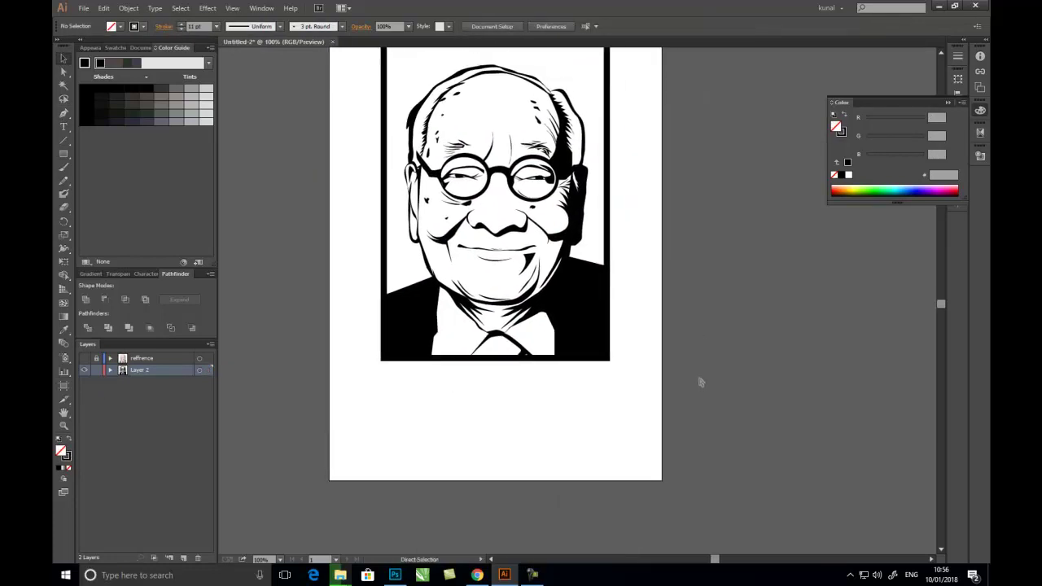
key(ctrl+minus)
Look up the 'Smiles are always in fashion' quote image in the browser
click(477, 575)
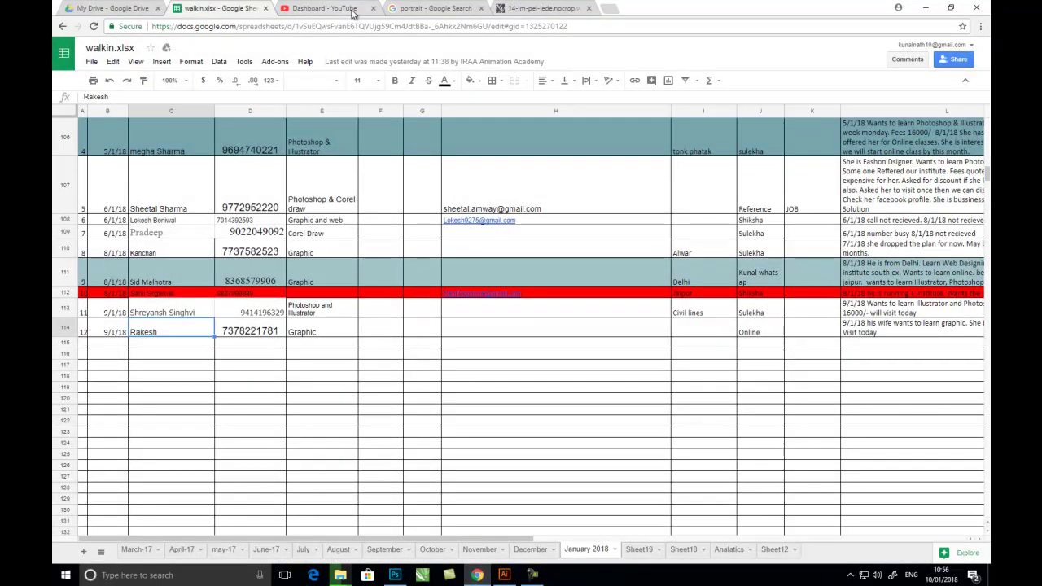
click(324, 8)
click(434, 8)
click(78, 26)
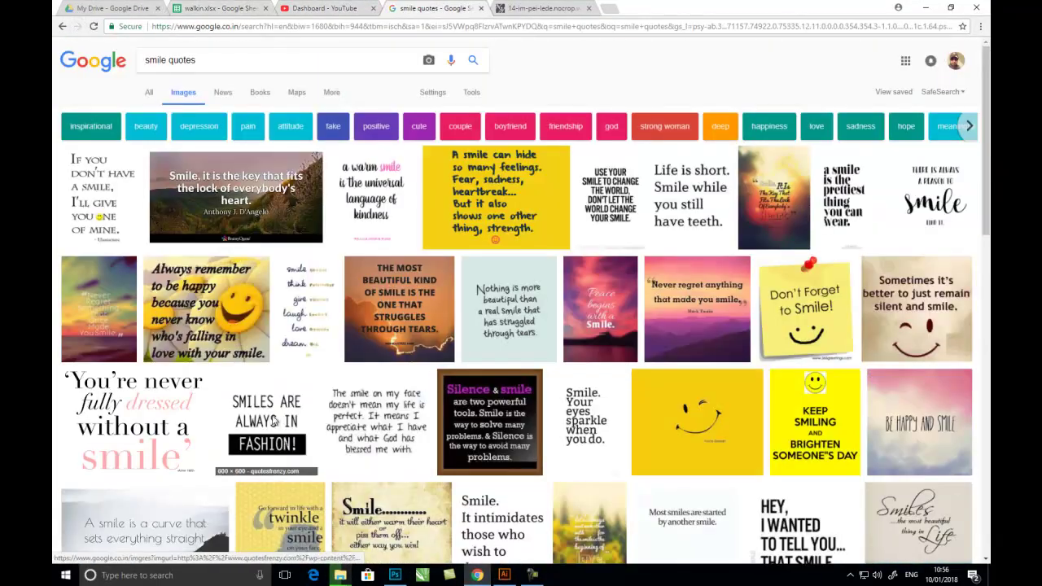
click(269, 444)
click(924, 9)
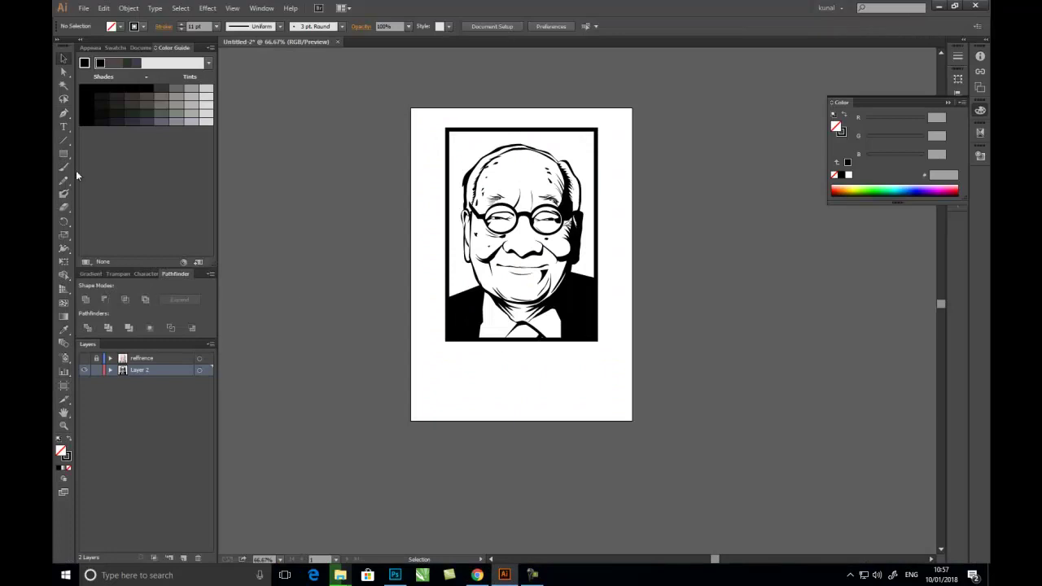
Type the caption 'SMILES ARE ALWAYS IN FASHION' below the frame and scale it up
key(t)
click(457, 410)
text(SMILES ARE ALWAYS IN FASHION)
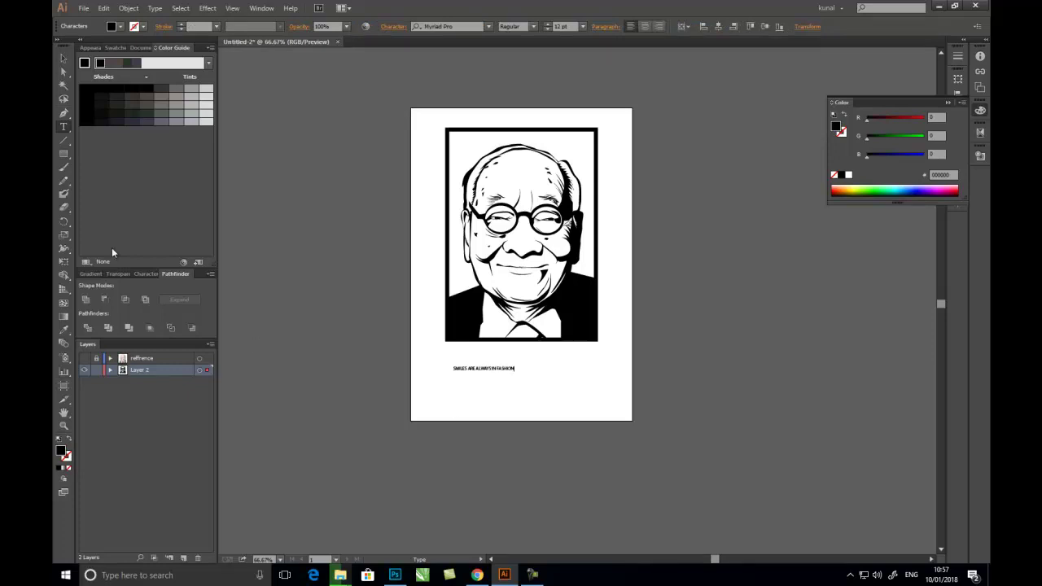
key(Escape)
drag(515, 379, 633, 359)
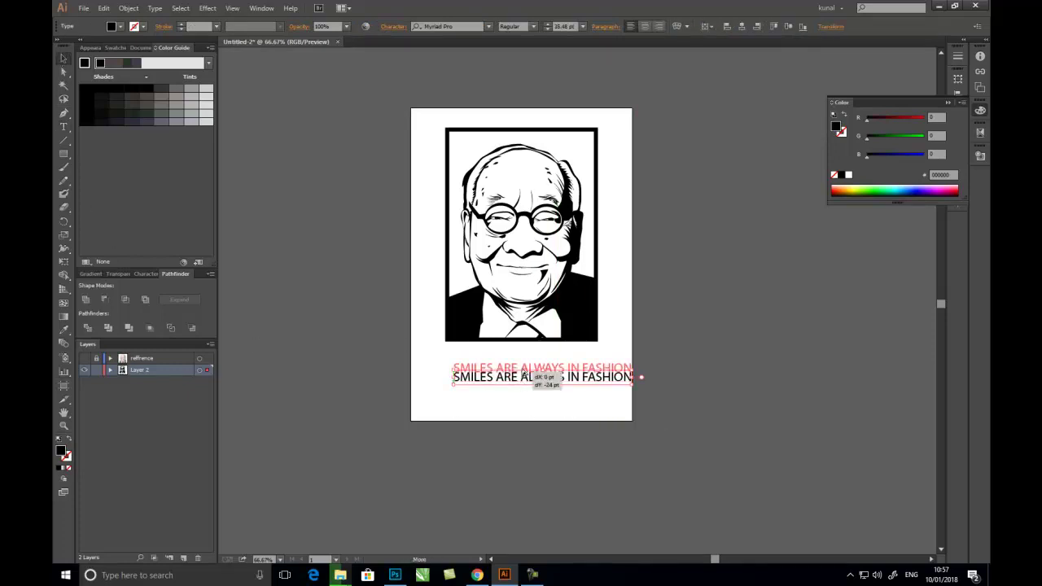
Break the caption into lines with FASHION on its own line, centre-aligned
double_click(562, 356)
key(Left)
key(Left)
key(Left)
key(BackSpace)
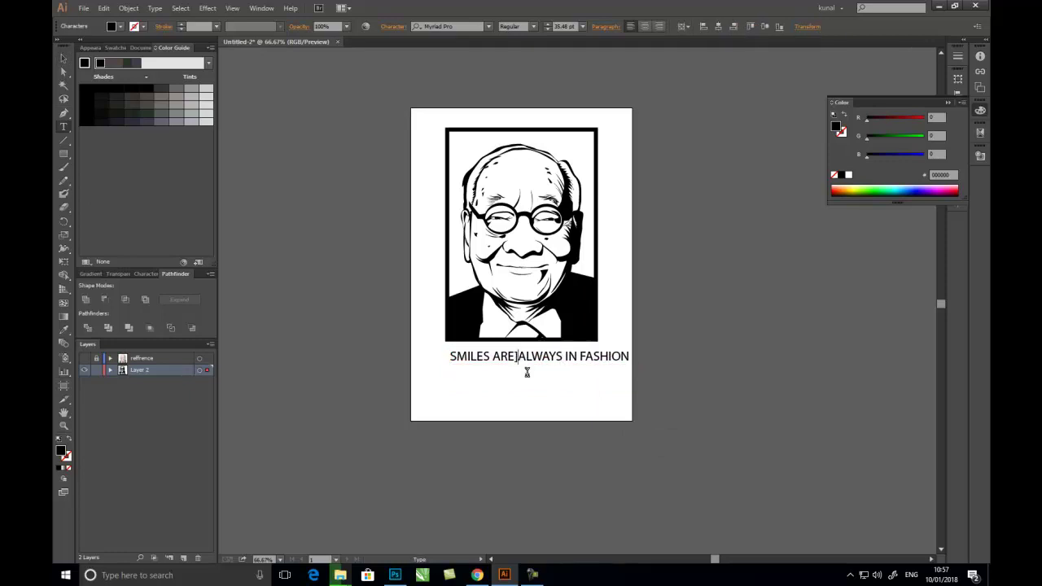
key(Return)
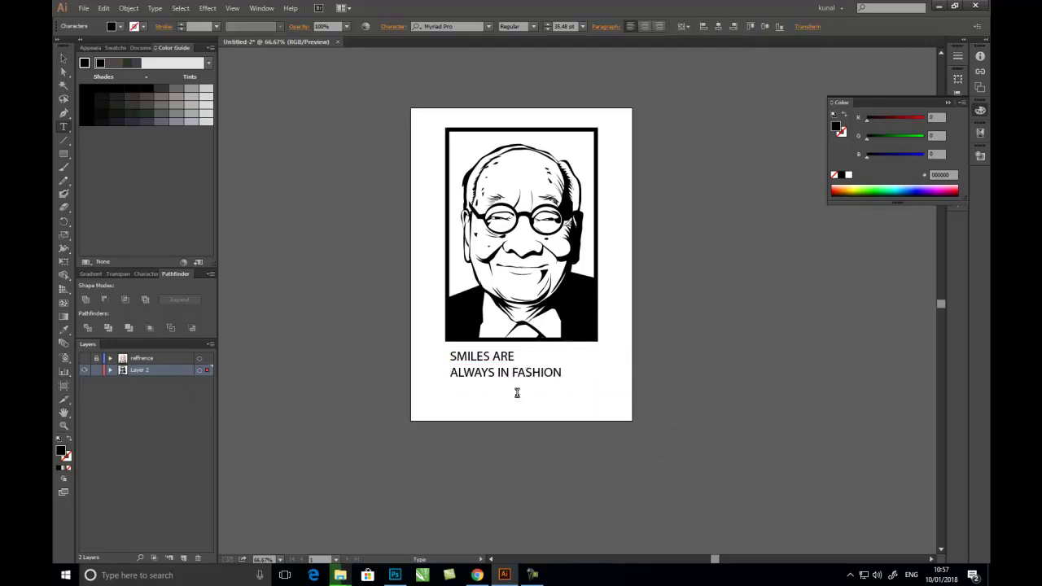
key(Right)
key(Right)
key(Right)
key(Return)
key(ctrl+a)
click(644, 26)
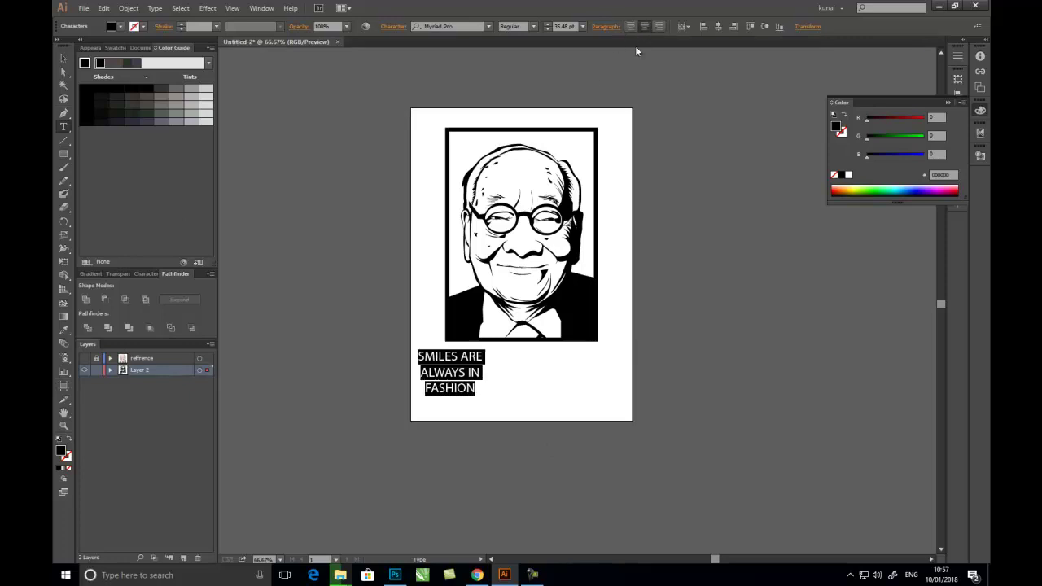
Centre the caption on the page, set it in Helvetica Neue Bold, and enlarge it
click(63, 59)
drag(450, 372, 516, 371)
click(450, 26)
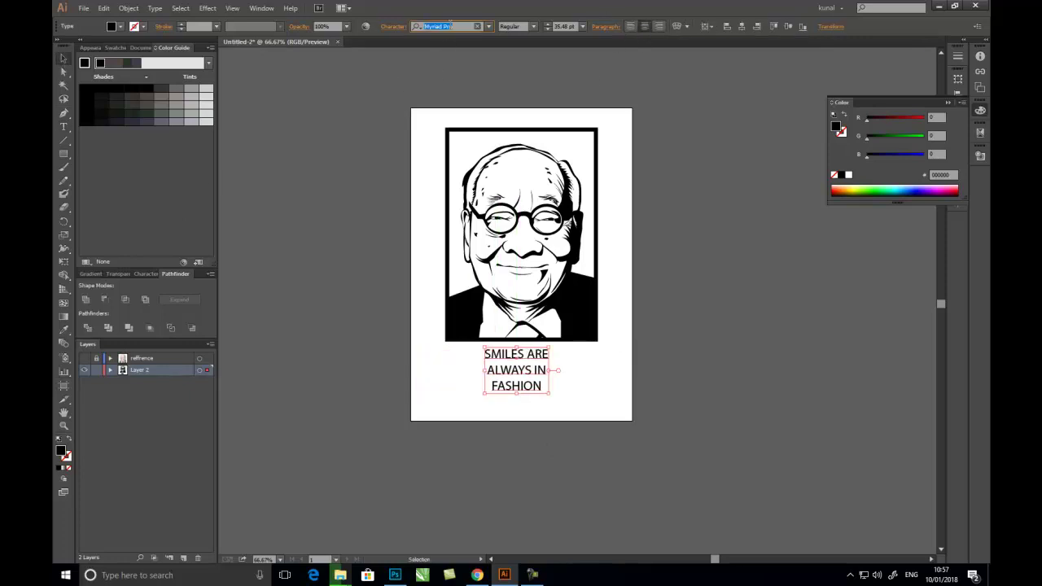
text(hel)
click(464, 49)
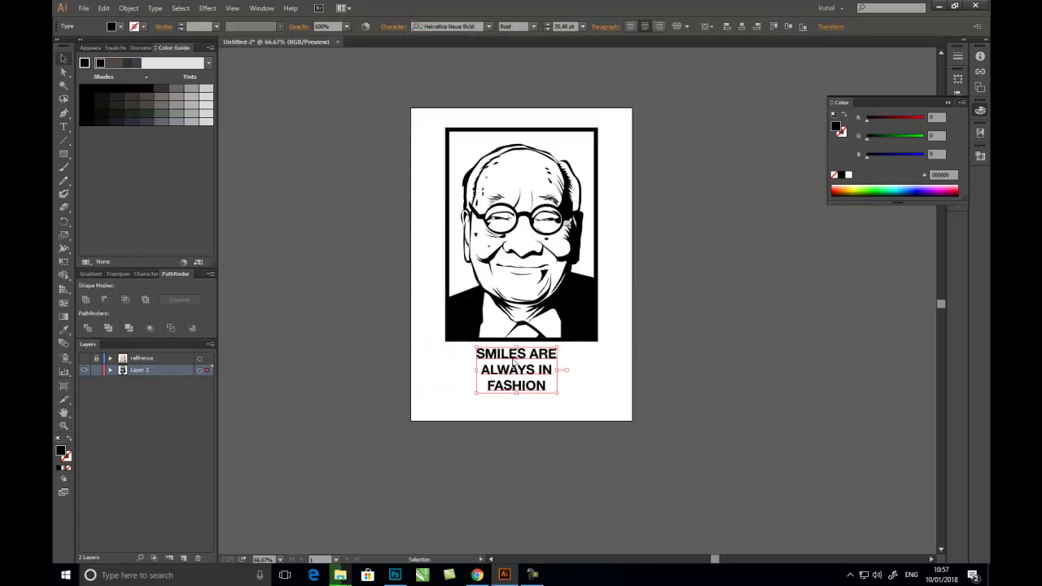
drag(558, 392, 689, 432)
Rejoin 'SMILES ARE ALWAYS IN' as the first line and shrink it to 27 pt
key(t)
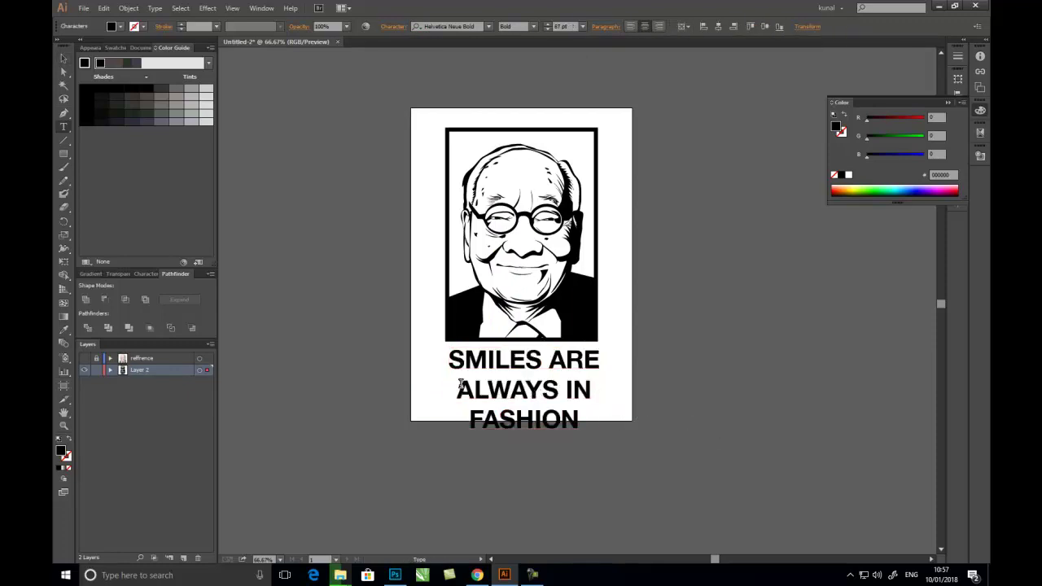
click(459, 389)
key(BackSpace)
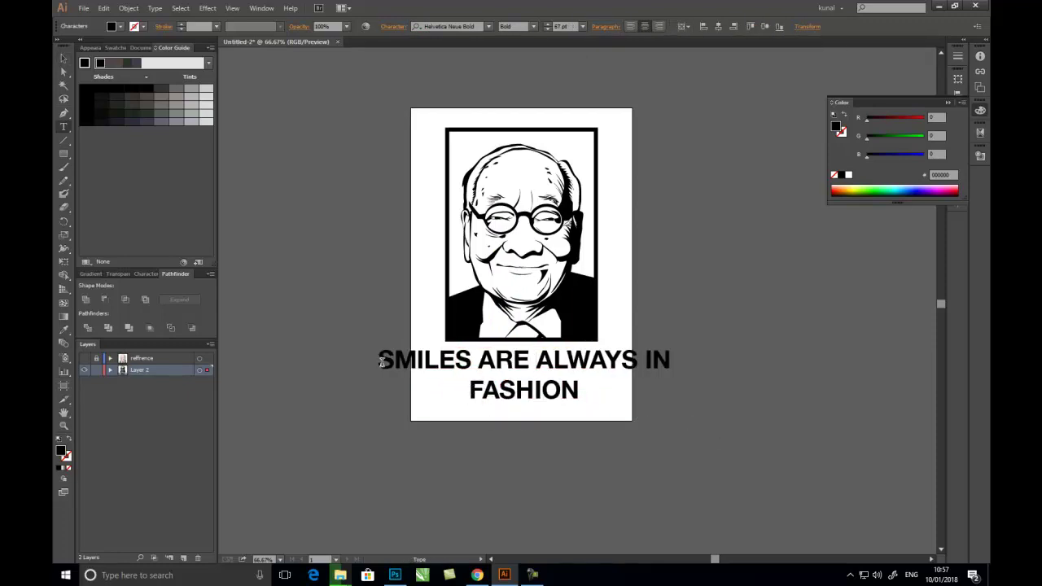
drag(381, 362, 696, 359)
click(547, 29)
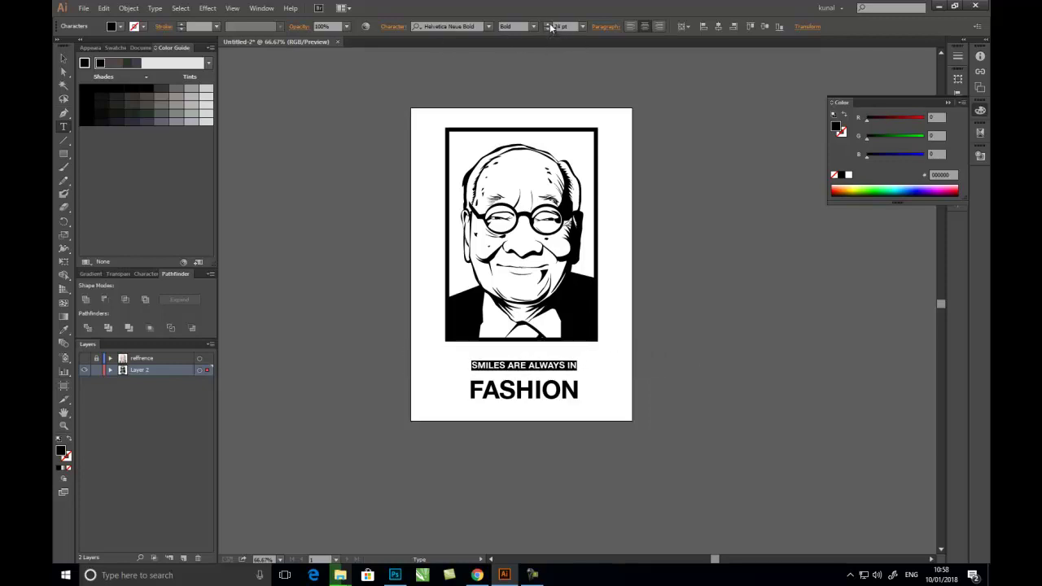
Move and enlarge the caption block so it spans the frame's width
key(Escape)
mouse_move(536, 398)
mouse_down()
mouse_move(520, 378)
mouse_move(603, 403)
mouse_up()
click(648, 379)
Tighten the leading above FASHION to 91 pt and increase FASHION's font size
double_click(586, 396)
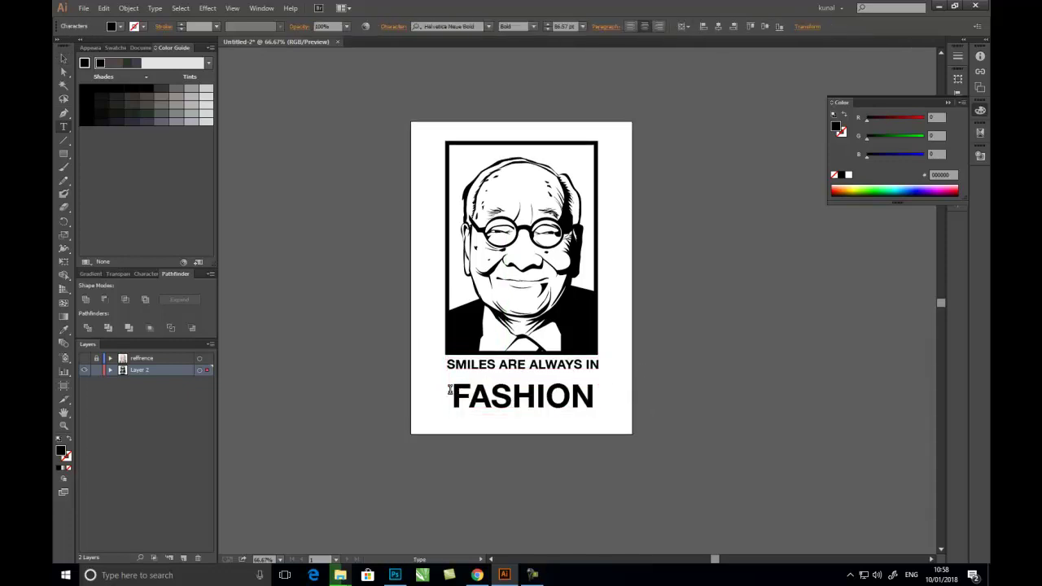
drag(444, 397, 621, 413)
click(161, 342)
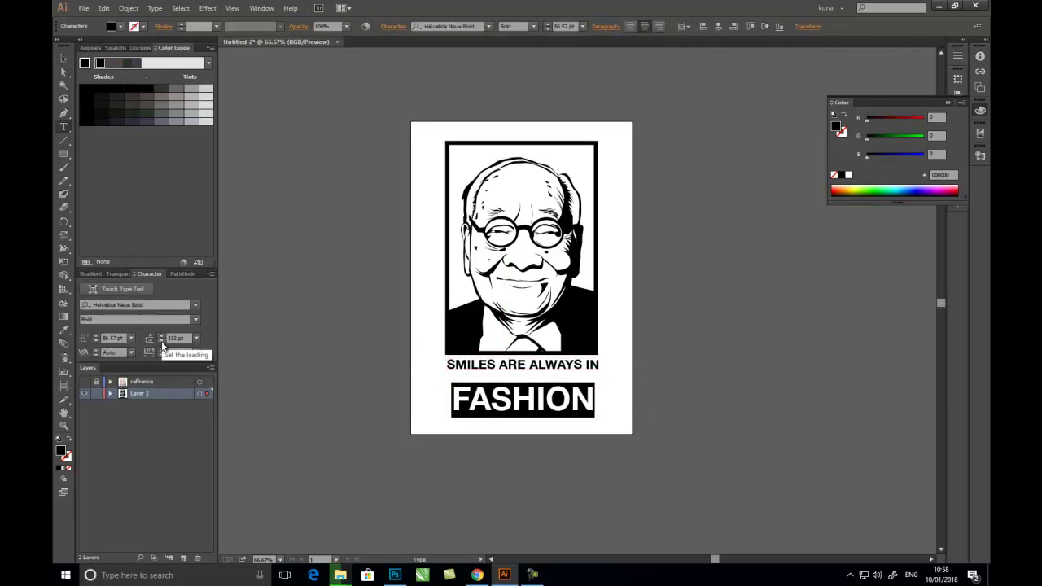
click(161, 342)
click(161, 342)
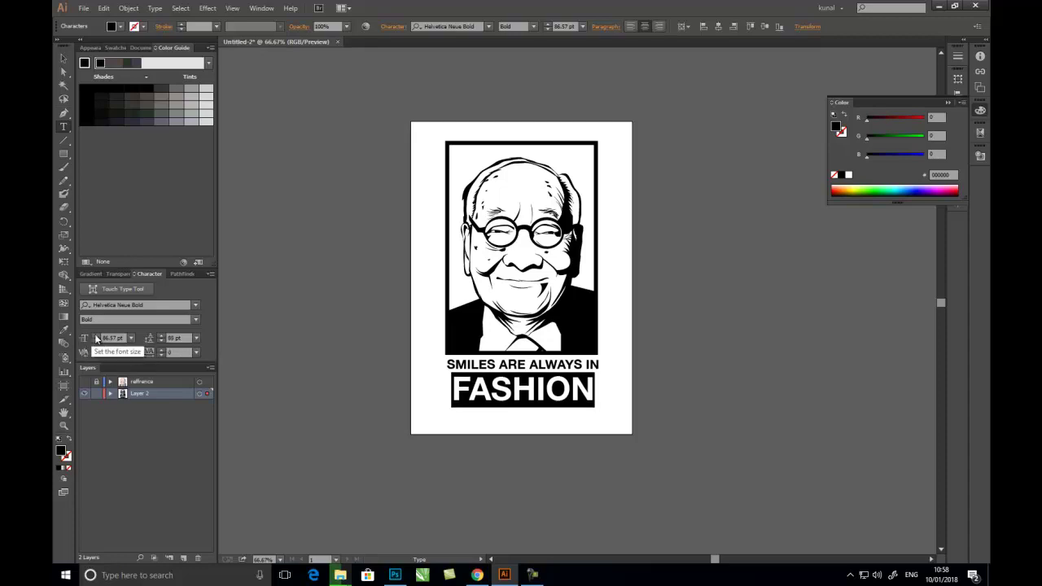
click(112, 338)
key(Up)
key(Up)
key(Up)
key(Up)
key(Up)
key(Escape)
click(610, 456)
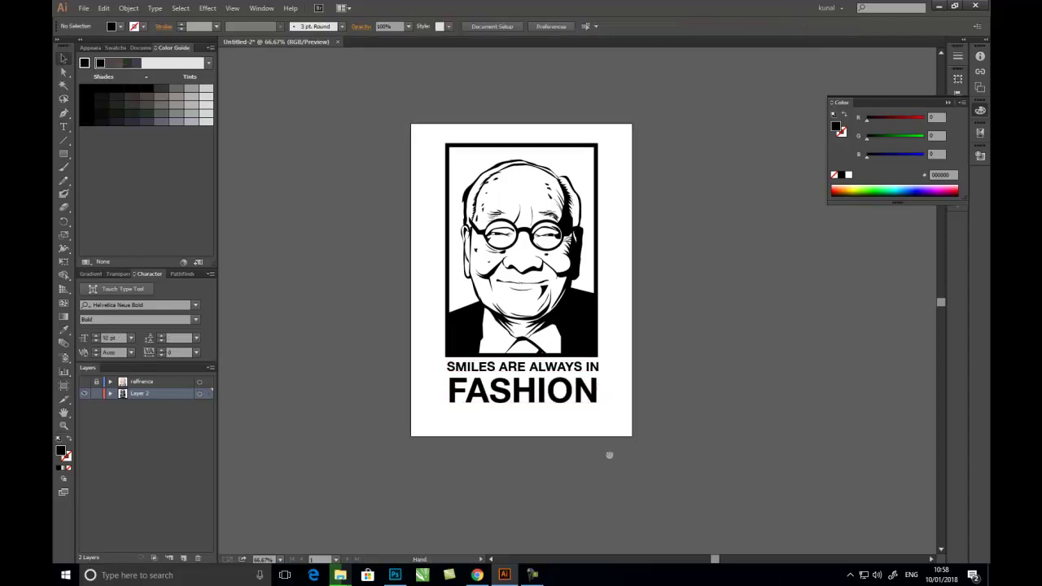
scroll(605, 477, up, 1)
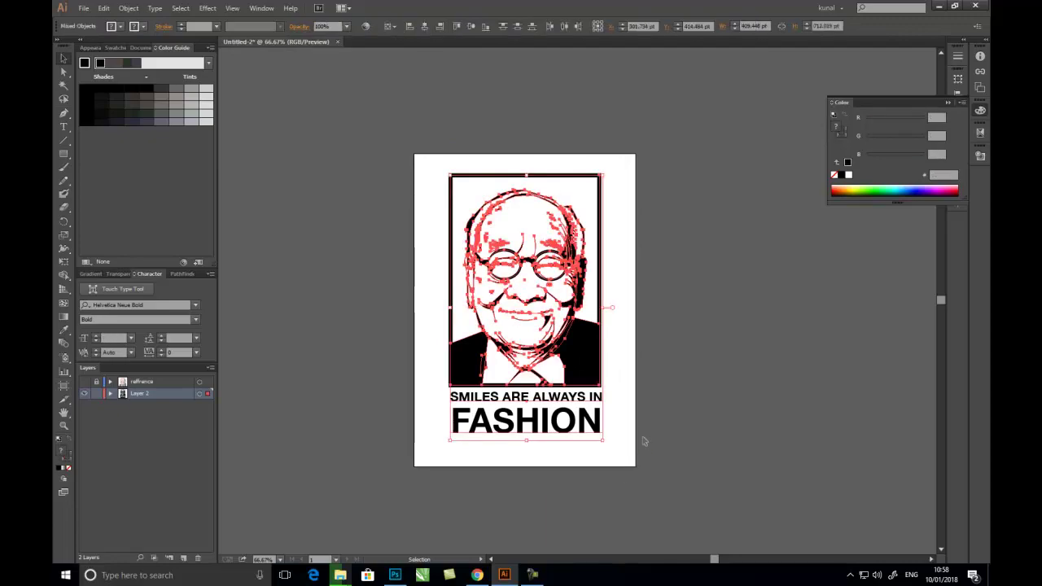
key(ctrl+plus)
drag(662, 427, 662, 393)
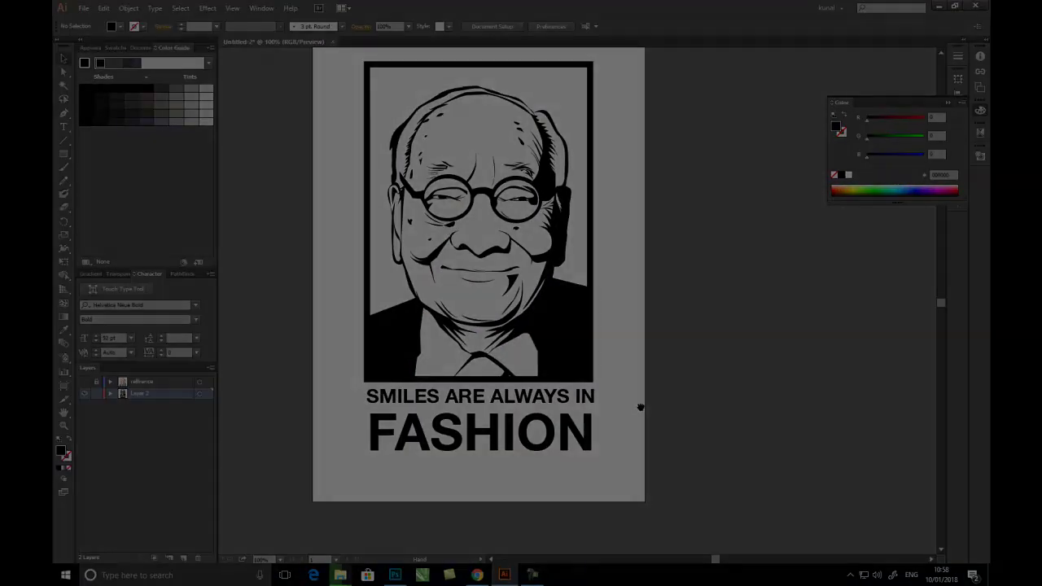